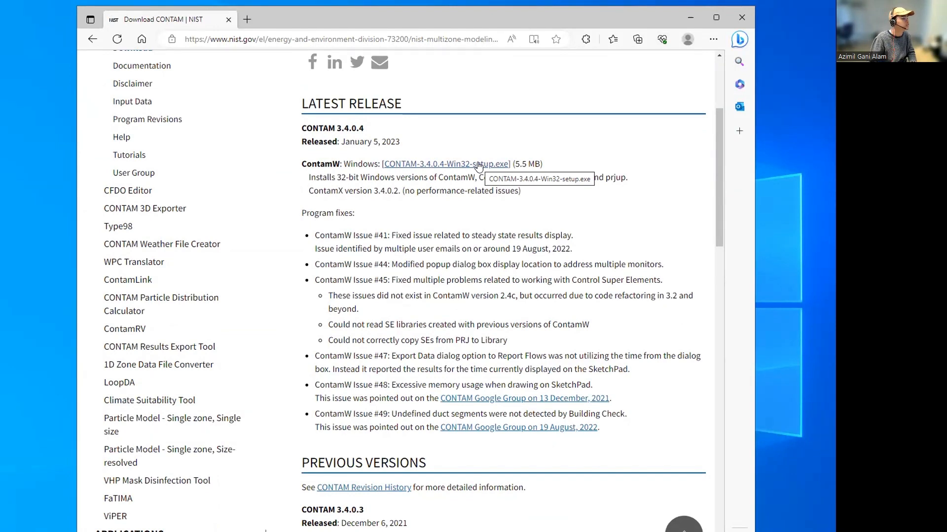
# - Close the browser's CONTAM download page and launch CONTAM 3.4.0.3 from the desktop
pyautogui.click(741, 18)
pyautogui.moveTo(180, 185); pyautogui.dragTo(91, 344)
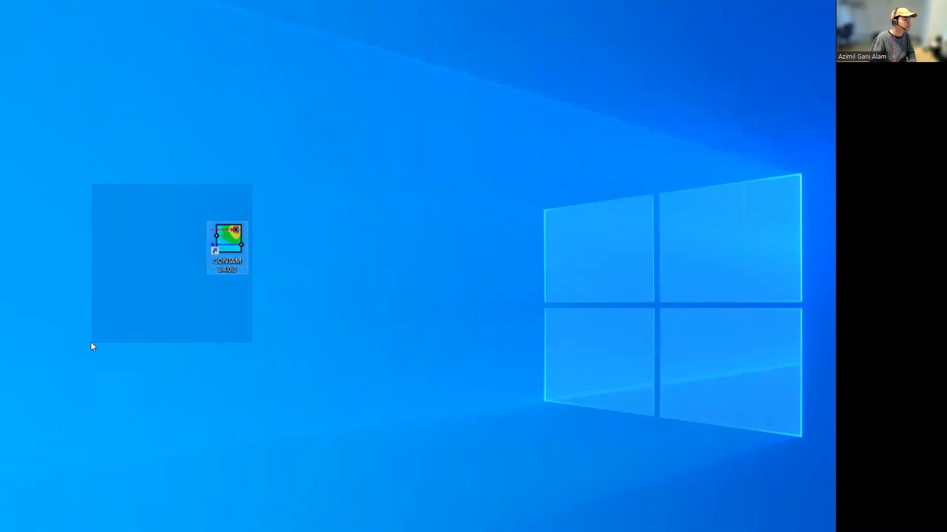
pyautogui.moveTo(118, 163); pyautogui.dragTo(328, 304)
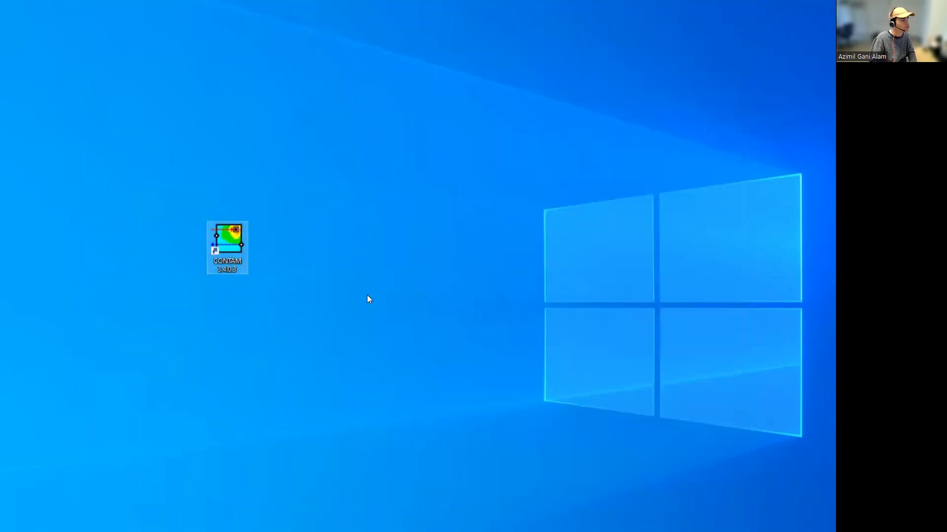
pyautogui.doubleClick(228, 243)
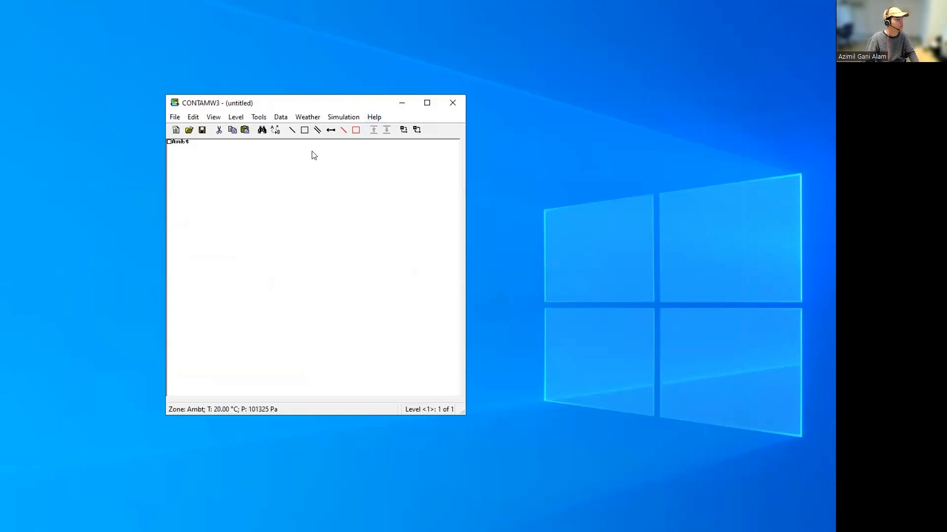
# - Draw a rectangular wall outline in the middle of the empty sketch and enlarge the program window
pyautogui.click(305, 130)
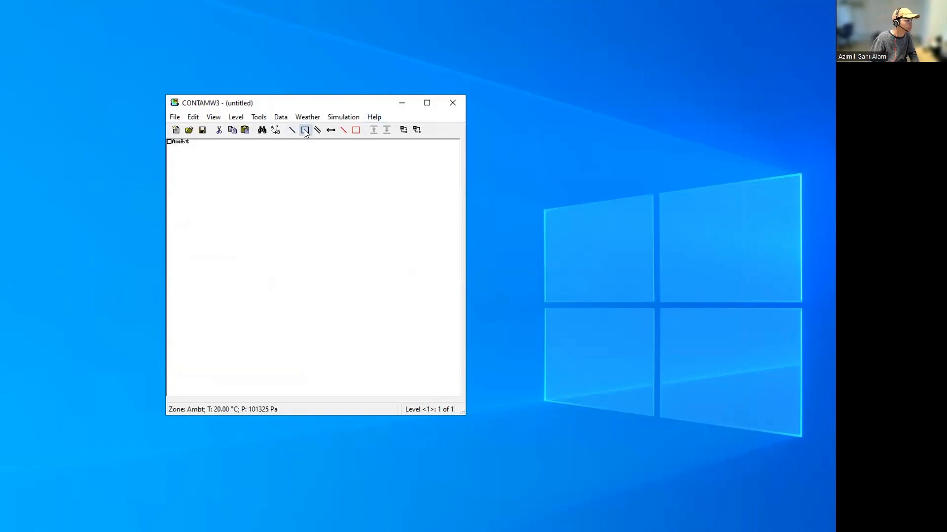
pyautogui.moveTo(239, 176)
pyautogui.mouseDown()
pyautogui.moveTo(275, 226)
pyautogui.moveTo(362, 284)
pyautogui.mouseUp()
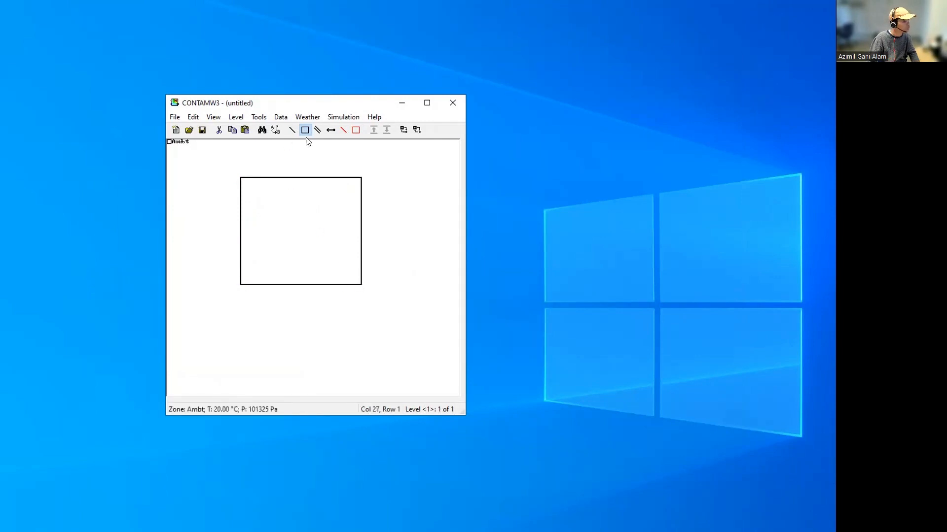
pyautogui.moveTo(464, 412); pyautogui.dragTo(500, 446)
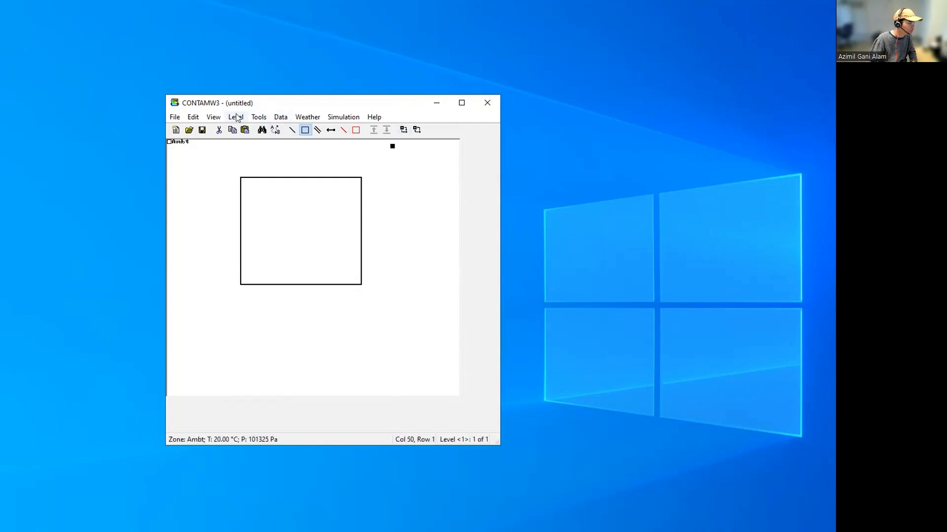
pyautogui.click(213, 117)
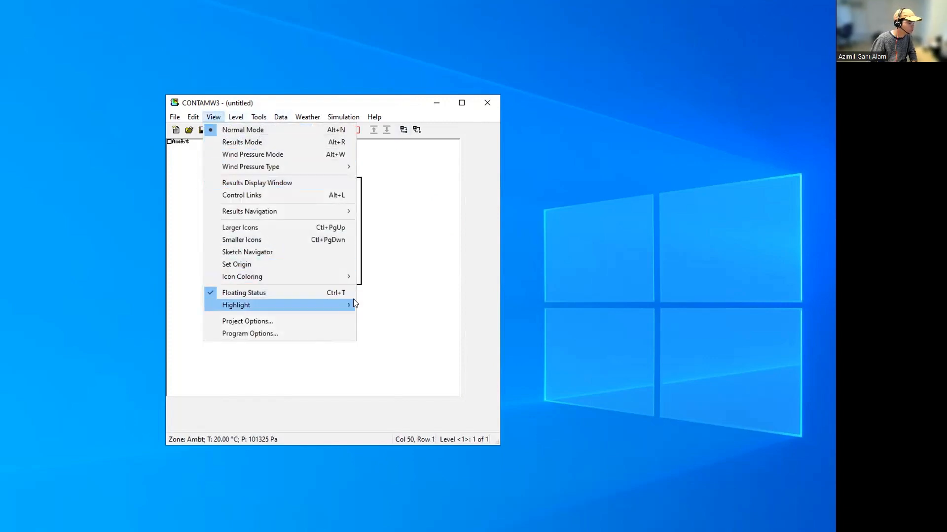
pyautogui.click(392, 258)
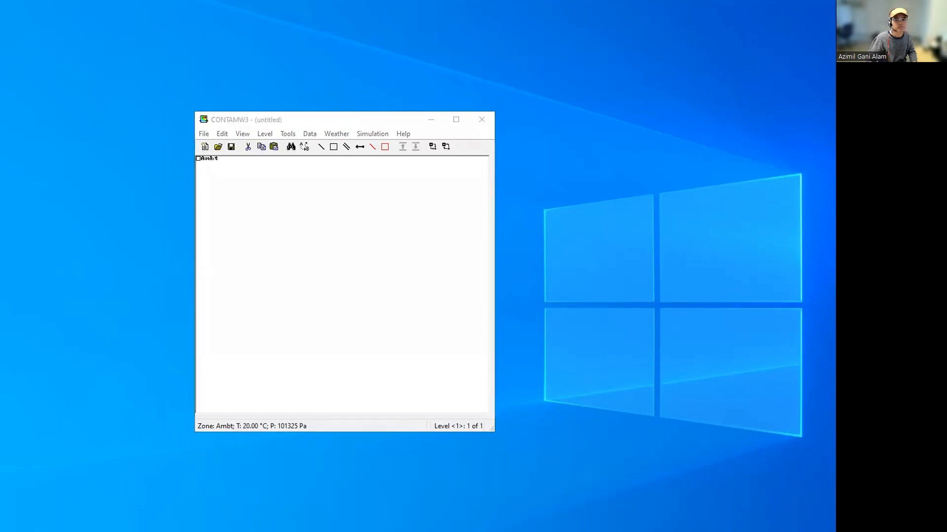
# - Draw a rectangular room of walls in the middle of the empty sketch on level <1>
pyautogui.click(334, 147)
pyautogui.moveTo(281, 193); pyautogui.dragTo(408, 311)
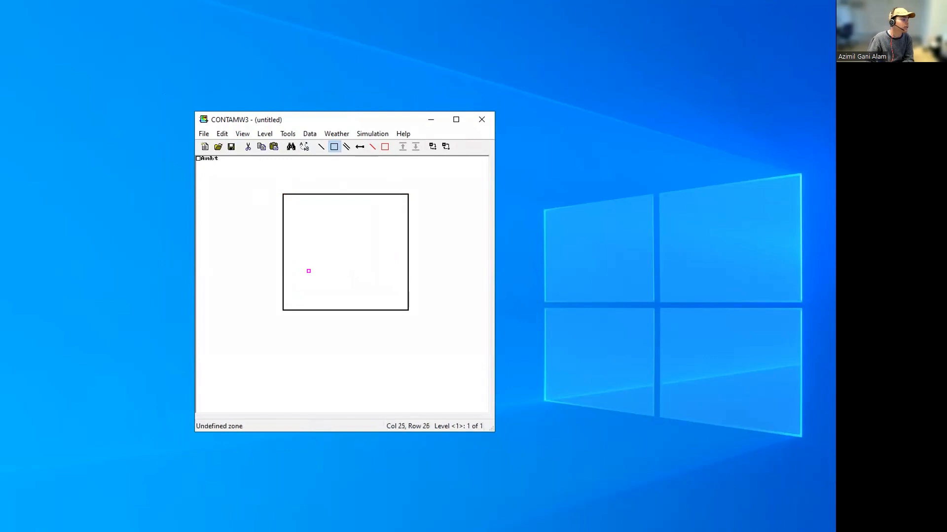
pyautogui.press('Escape')
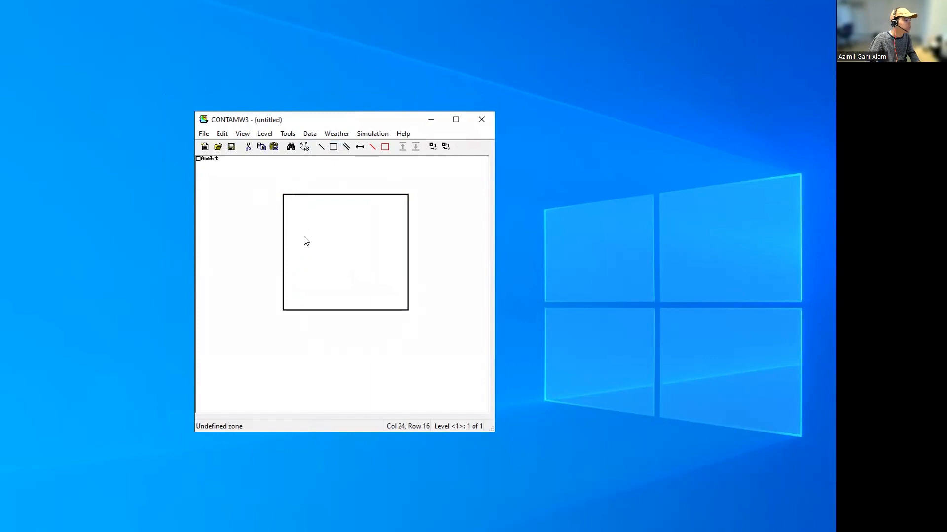
# - Place a zone icon inside the rectangular room and dismiss its properties without entering data
pyautogui.doubleClick(303, 241)
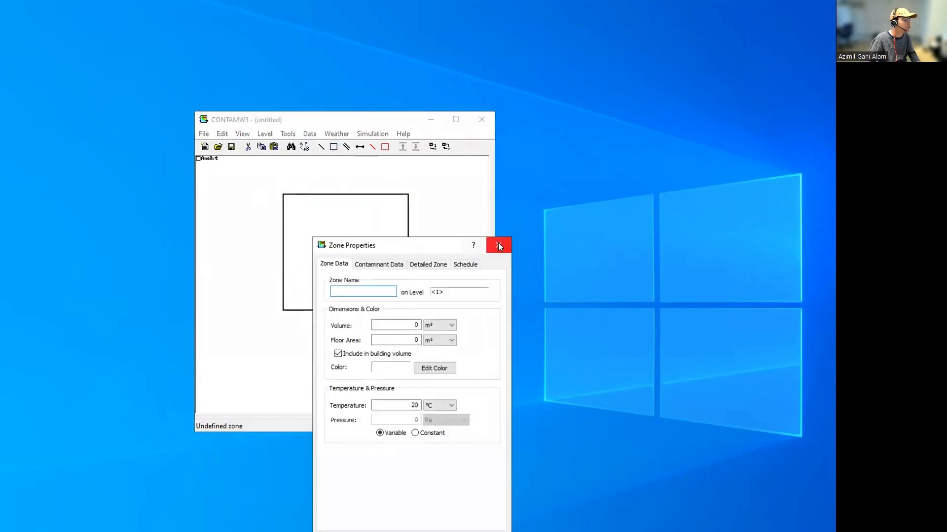
pyautogui.click(499, 246)
pyautogui.rightClick(306, 233)
pyautogui.click(302, 220)
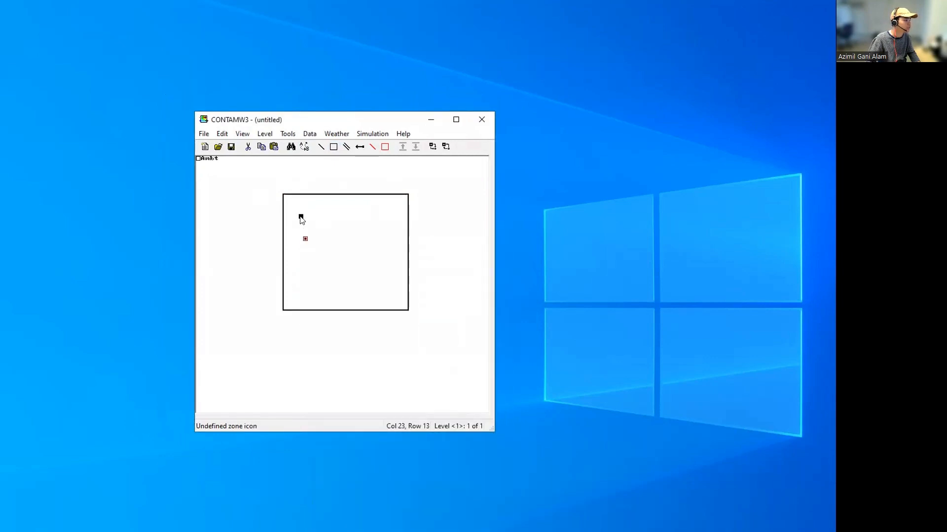
pyautogui.rightClick(302, 220)
pyautogui.press('Escape')
pyautogui.click(305, 240)
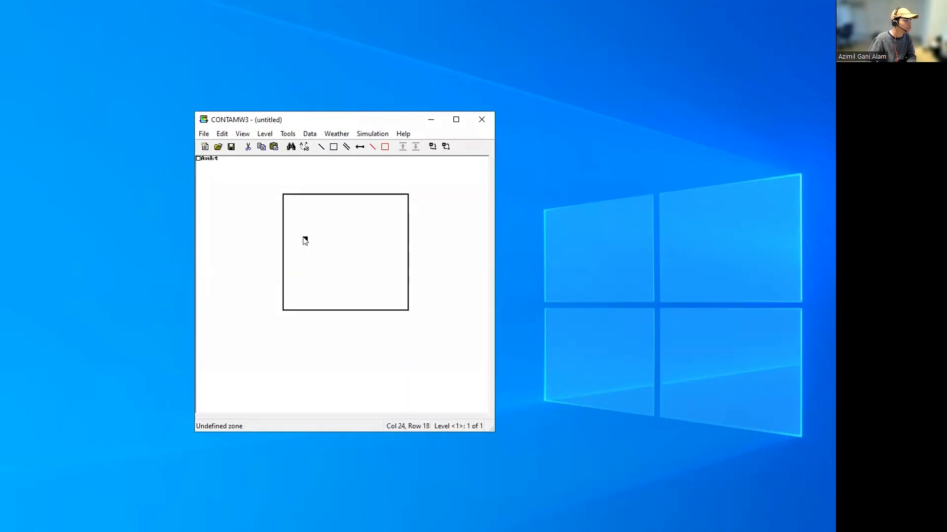
pyautogui.doubleClick(305, 240)
pyautogui.press('Escape')
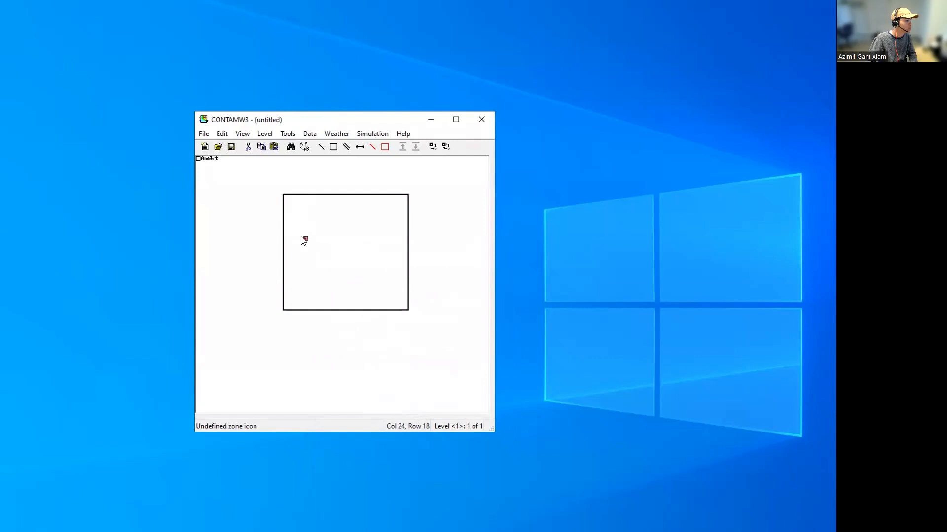
# - Open the properties of the room's zone icon and enter the zone name classroom_1
pyautogui.doubleClick(306, 240)
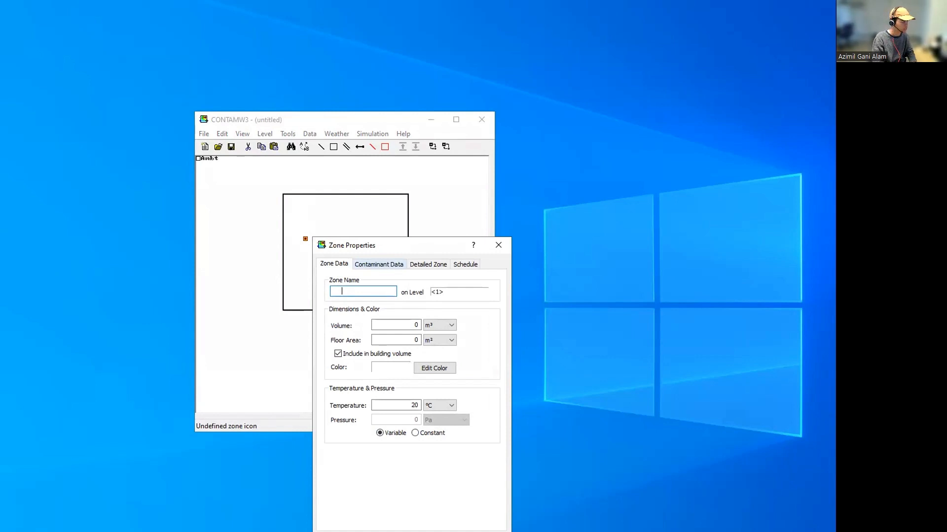
pyautogui.hotkey('ctrl', 'a')
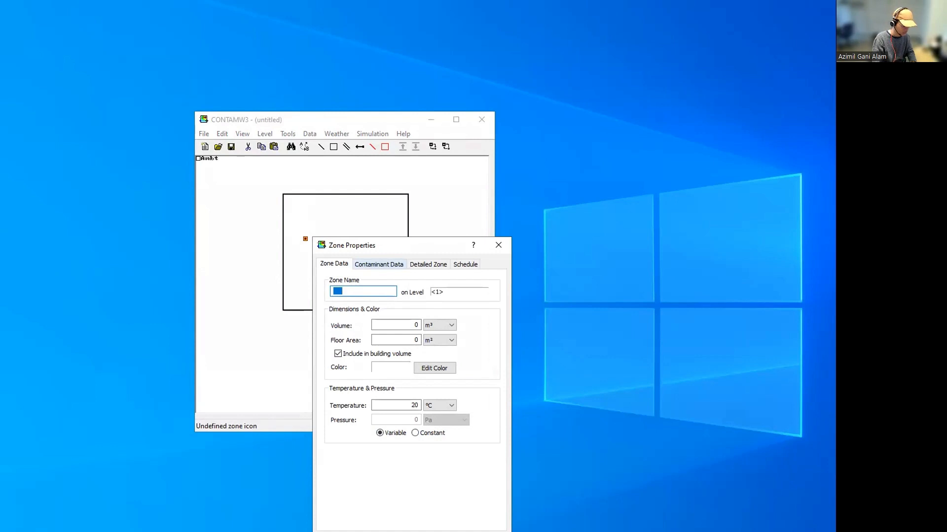
pyautogui.press('BackSpace')
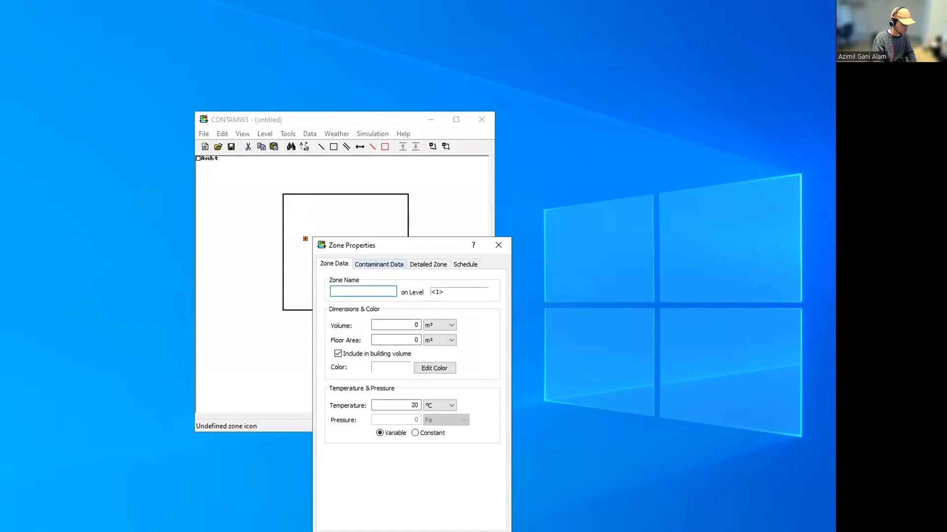
pyautogui.write('cla')
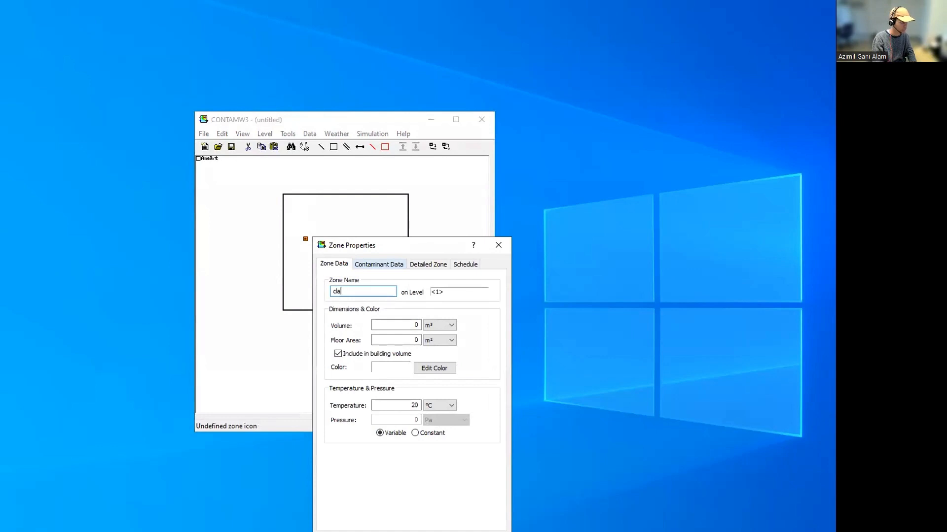
pyautogui.write('ssroom')
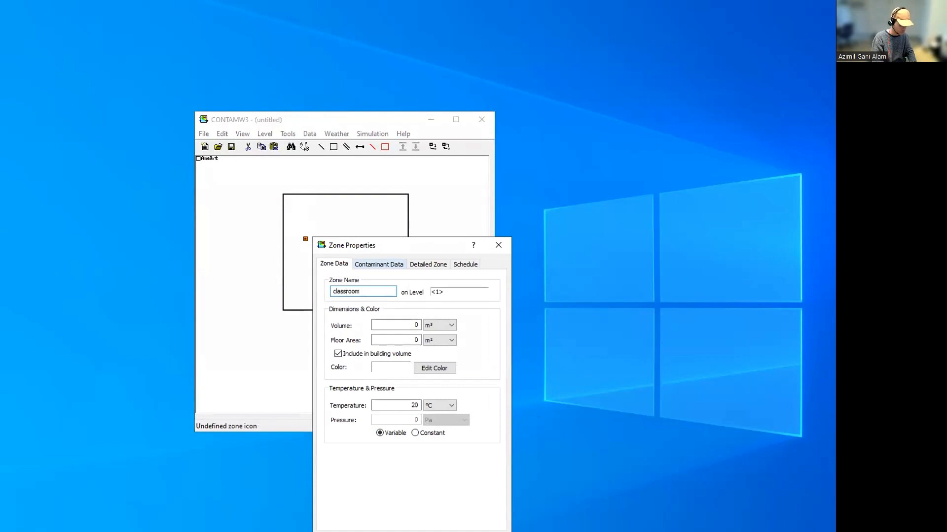
pyautogui.write('_1')
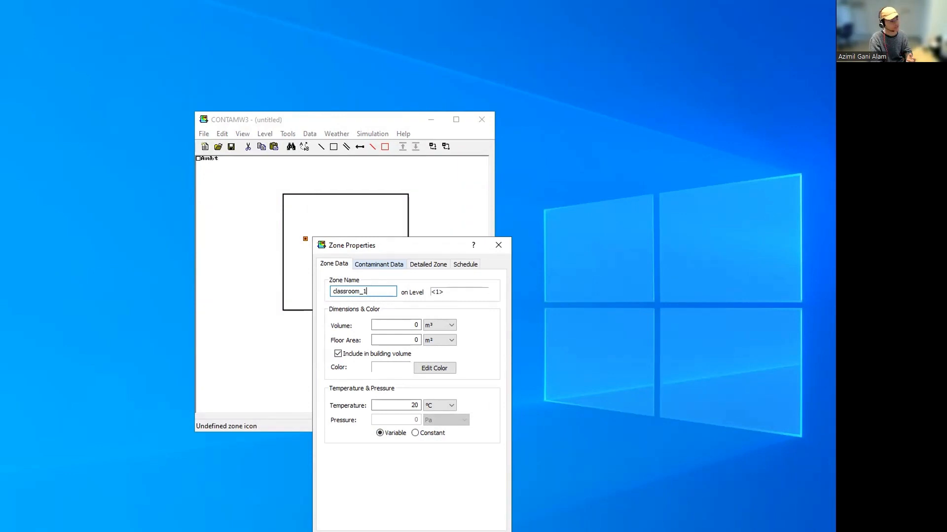
# - Try to apply the zone name as "classroom 1", with a space instead of the underscore
pyautogui.press('BackSpace')
pyautogui.press('BackSpace')
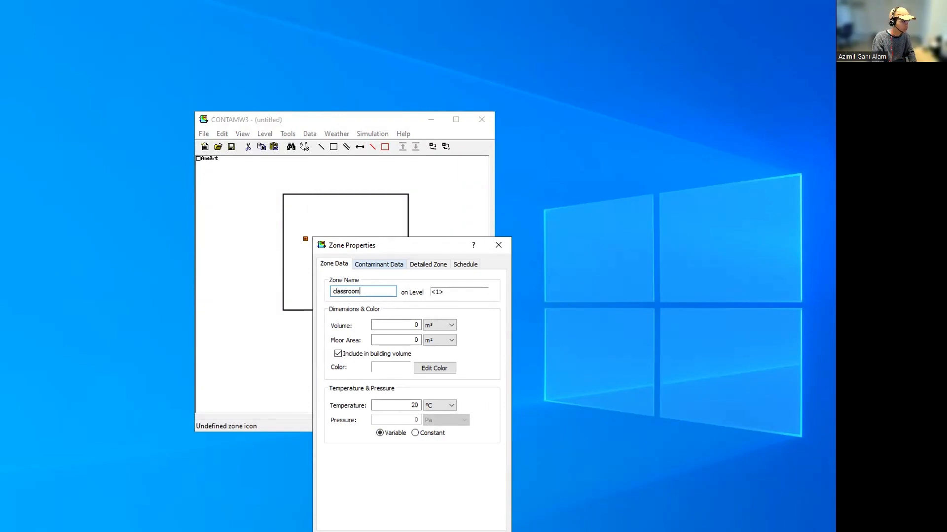
pyautogui.write('1')
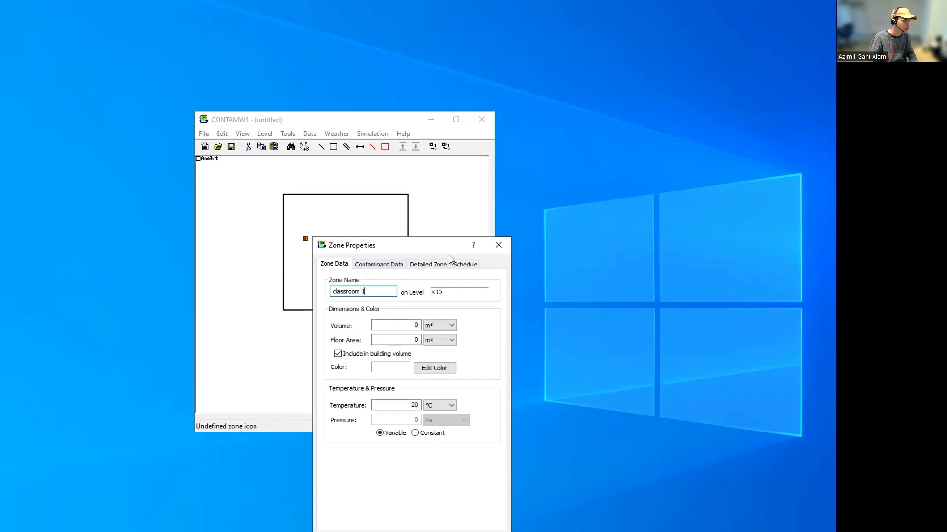
pyautogui.moveTo(454, 249); pyautogui.dragTo(453, 200)
pyautogui.click(442, 492)
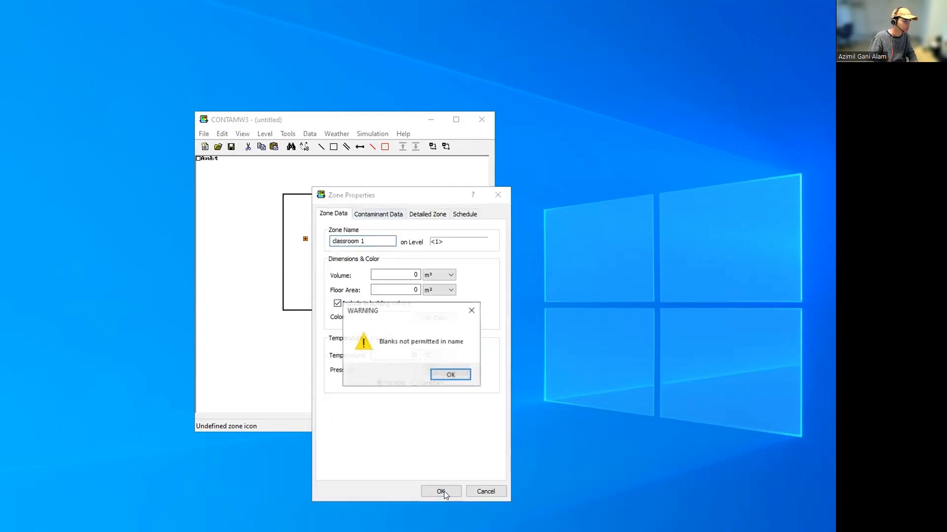
pyautogui.click(450, 376)
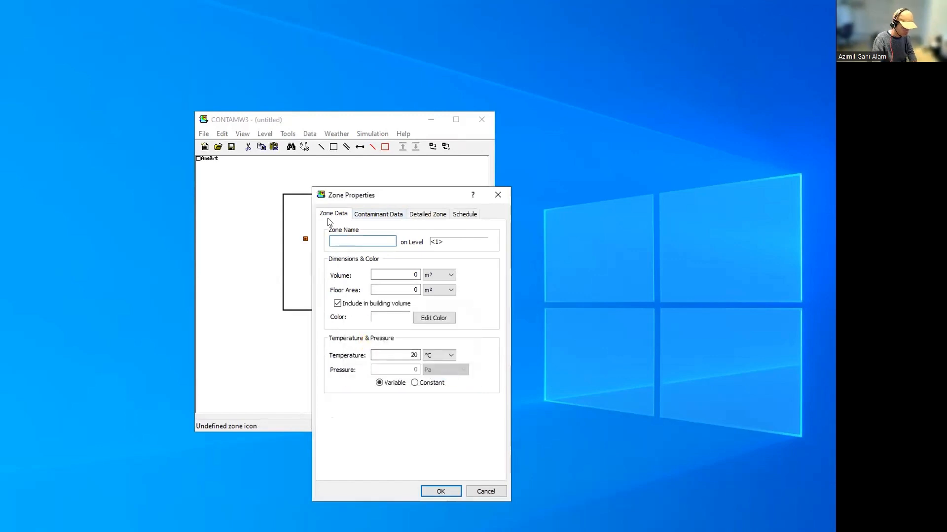
# - Set the zone name to classroom_1 and apply the zone properties
pyautogui.write('clas')
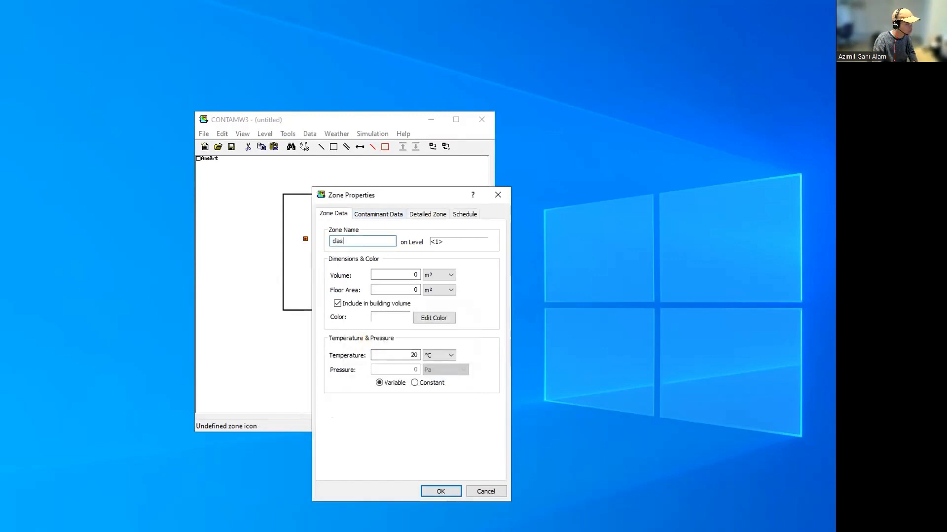
pyautogui.write('sroom_1')
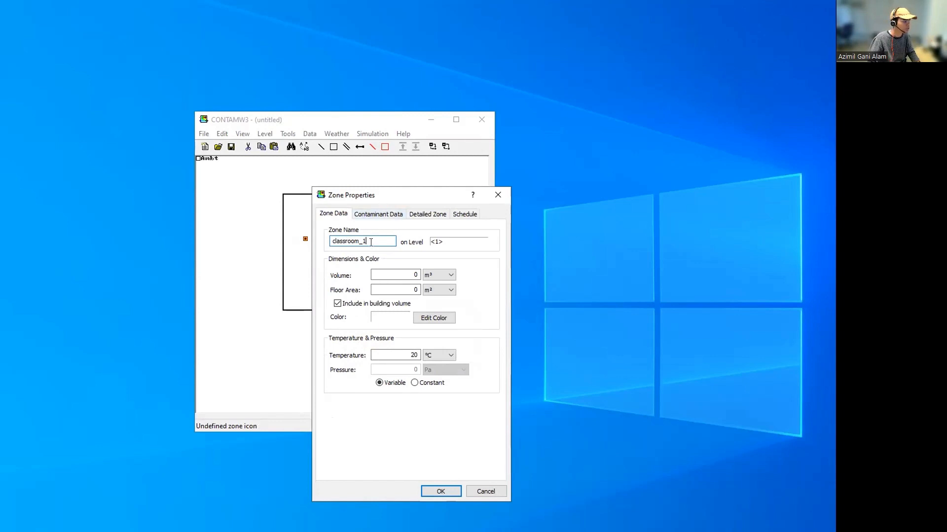
pyautogui.press('Return')
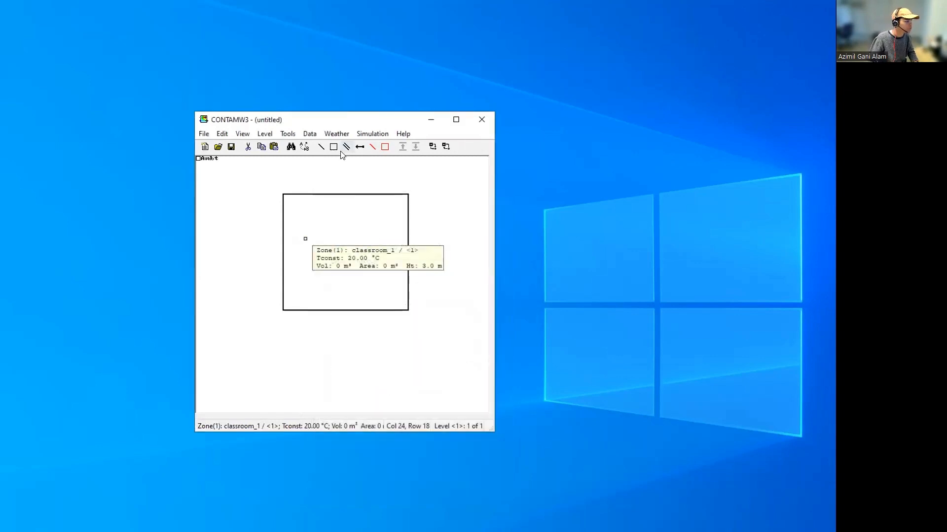
# - Draw a second rectangular room directly below the classroom_1 zone, sharing its lower wall, and widen the program window
pyautogui.moveTo(283, 310); pyautogui.dragTo(408, 386)
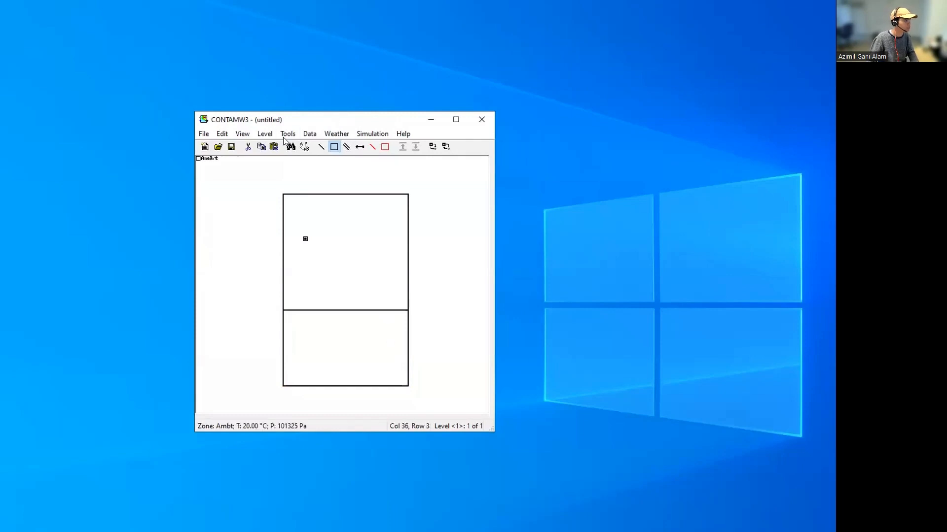
pyautogui.press('Escape')
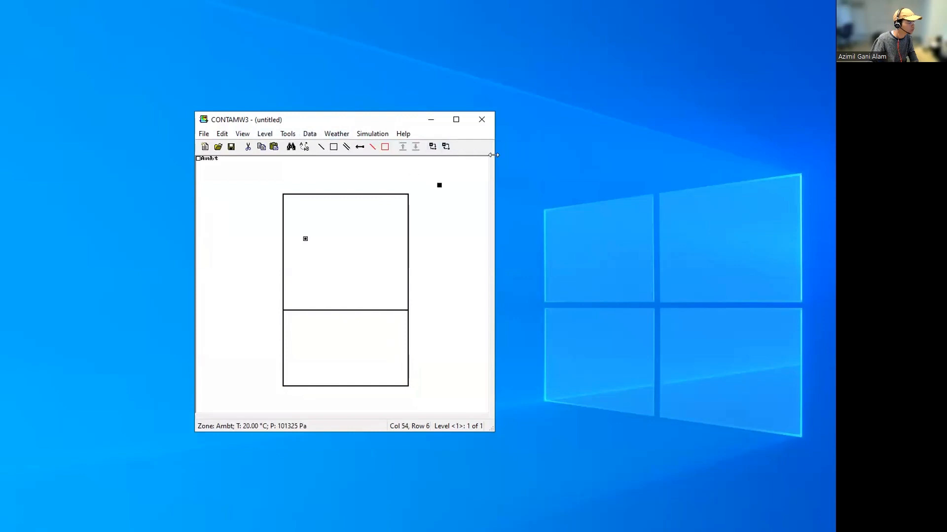
pyautogui.moveTo(494, 158); pyautogui.dragTo(635, 158)
pyautogui.click(287, 133)
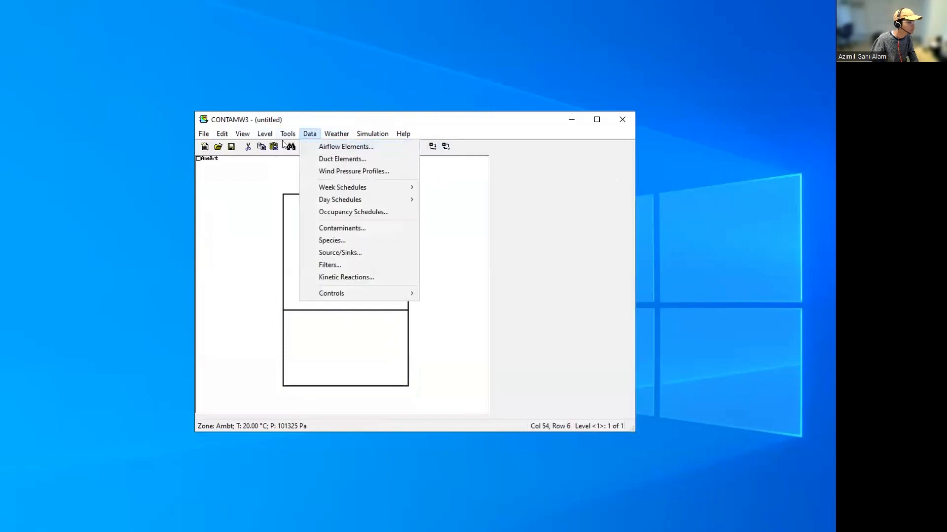
pyautogui.moveTo(347, 140)
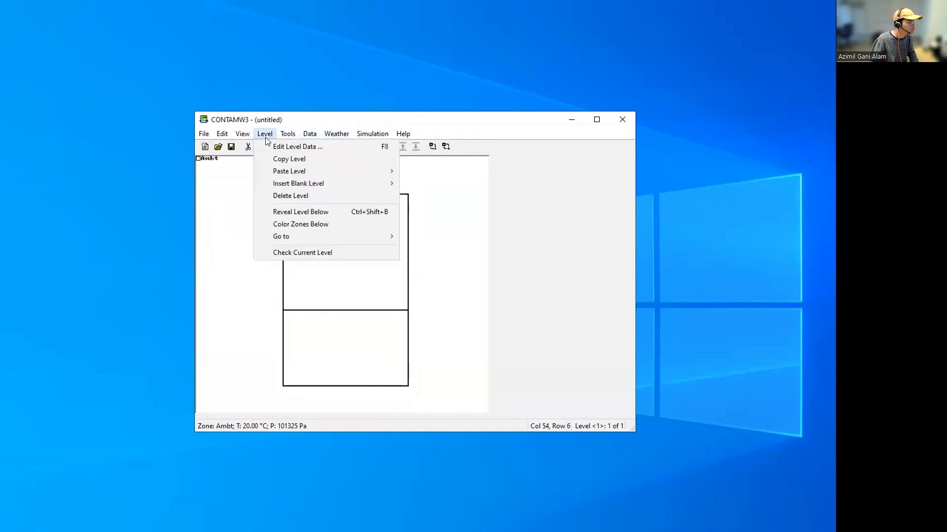
pyautogui.moveTo(245, 135)
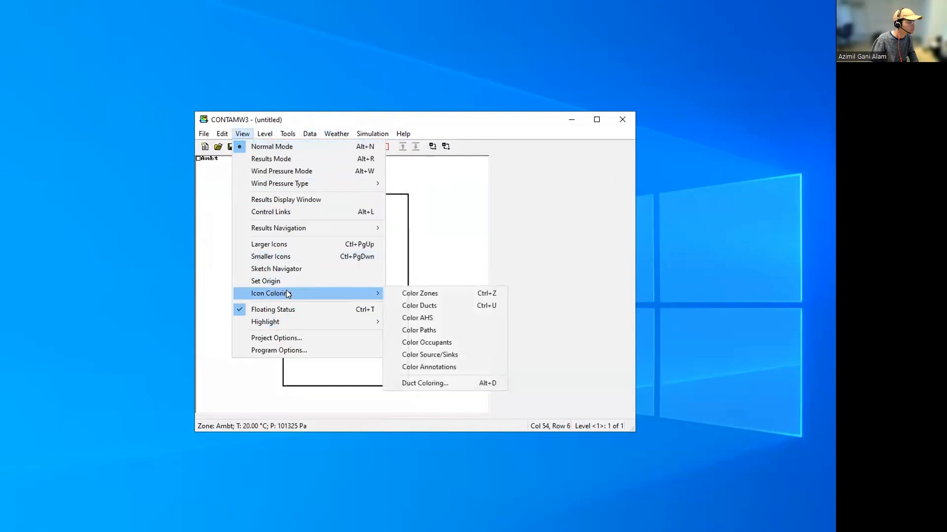
pyautogui.click(221, 236)
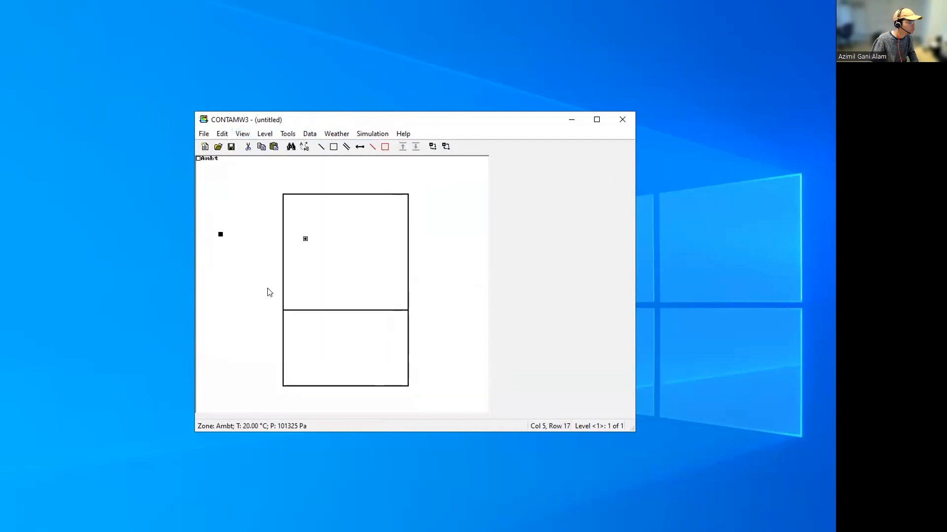
# - Delete the walls of the second room below the classroom_1 zone
pyautogui.click(281, 332)
pyautogui.press('Delete')
pyautogui.press('Return')
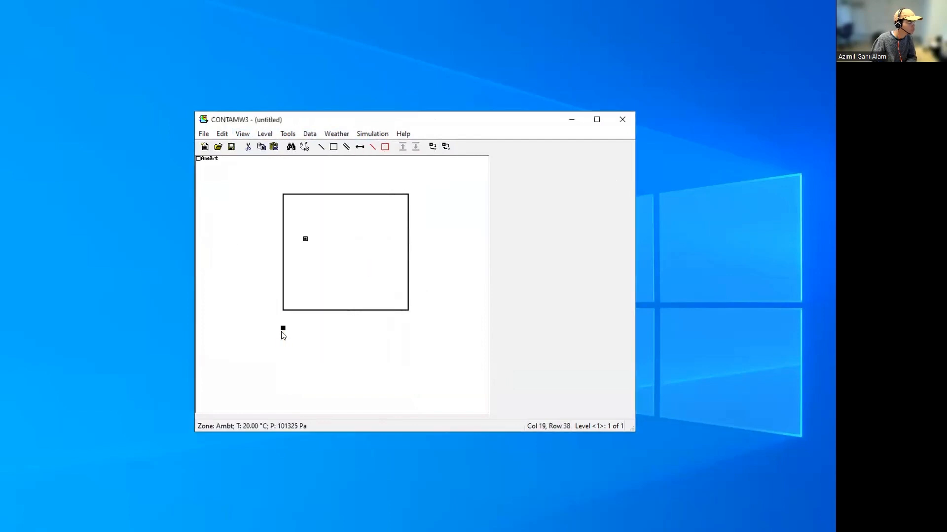
pyautogui.click(304, 267)
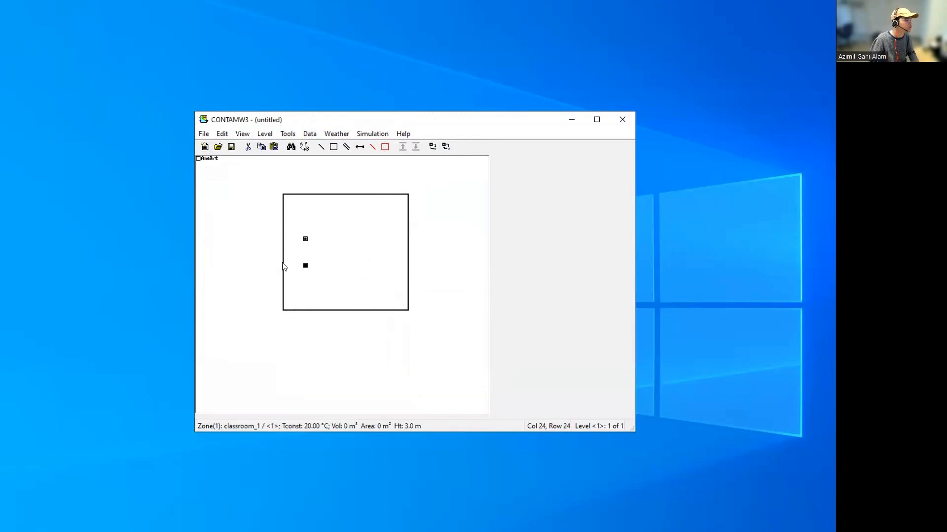
# - Place an ambient zone icon outside the room, just beyond the upper part of its left wall
pyautogui.rightClick(261, 223)
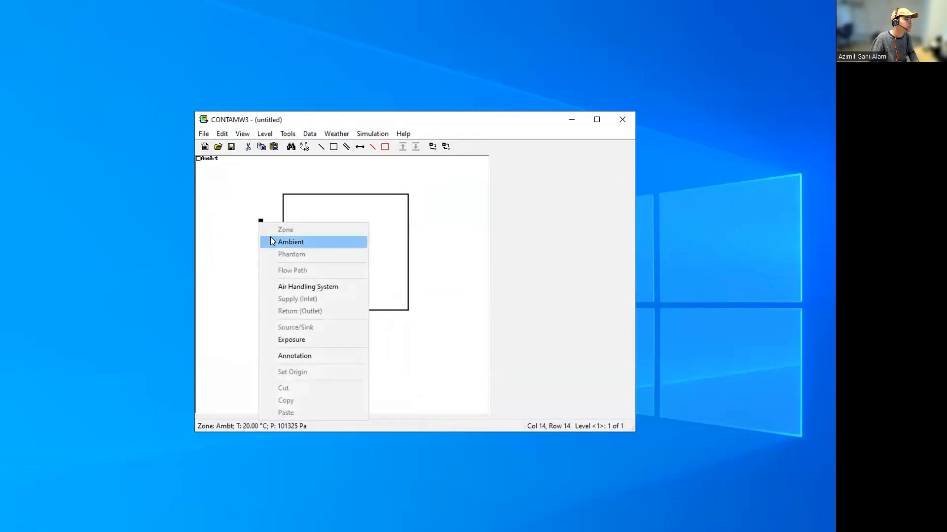
pyautogui.click(270, 237)
pyautogui.rightClick(259, 210)
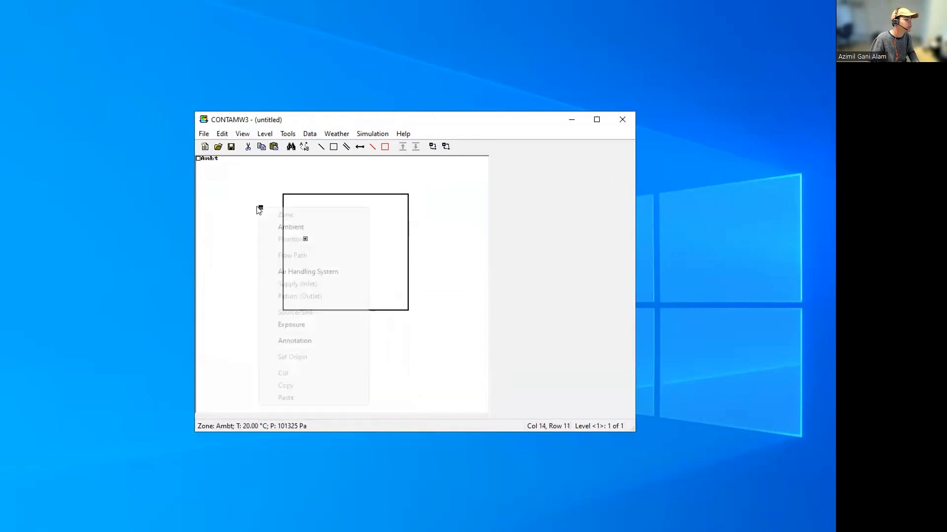
pyautogui.click(274, 226)
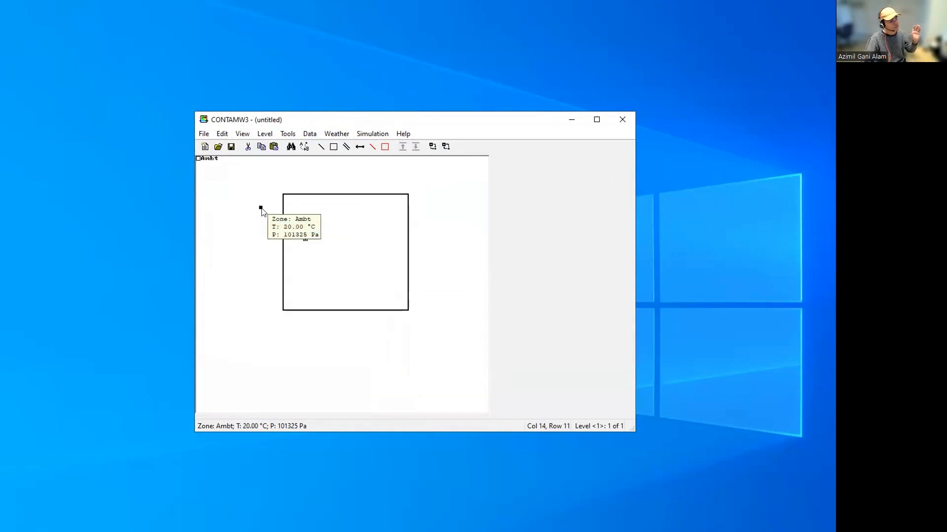
pyautogui.click(256, 211)
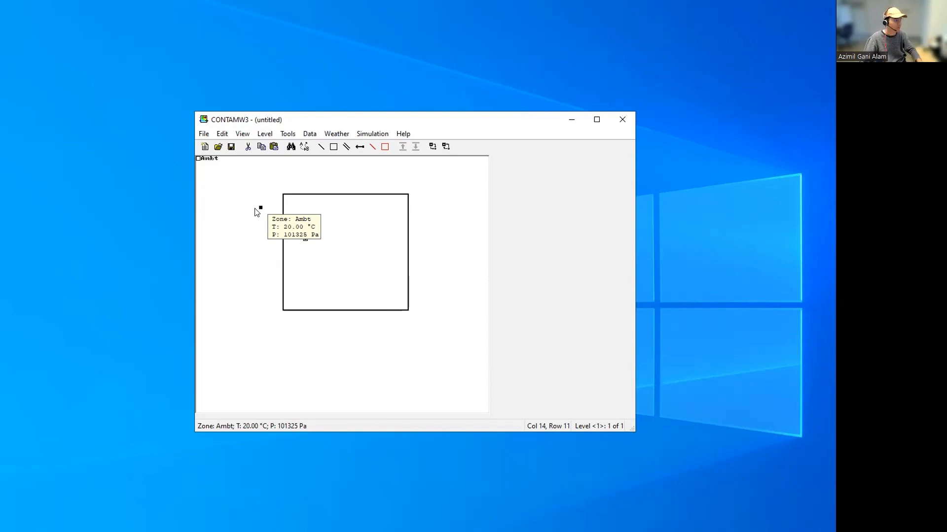
# - Open the properties of the classroom_1 zone inside the room
pyautogui.click(287, 202)
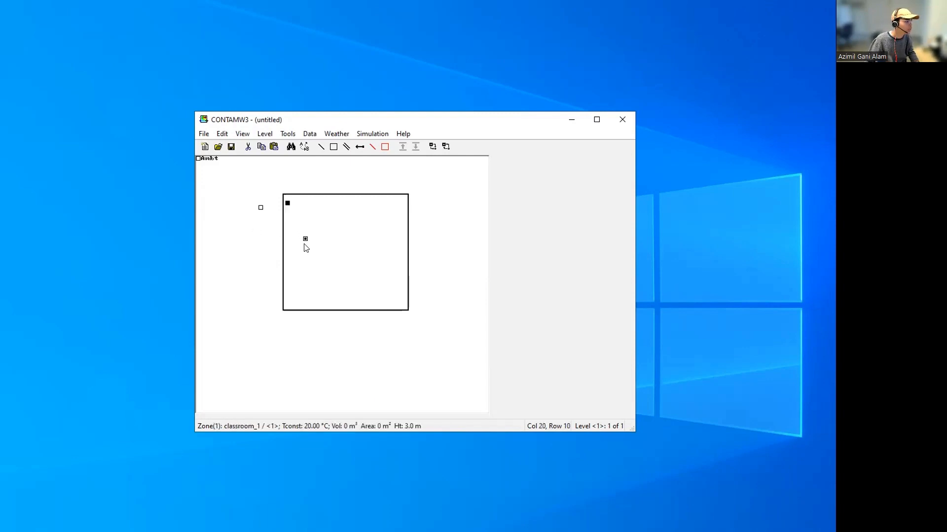
pyautogui.moveTo(306, 248); pyautogui.dragTo(305, 241)
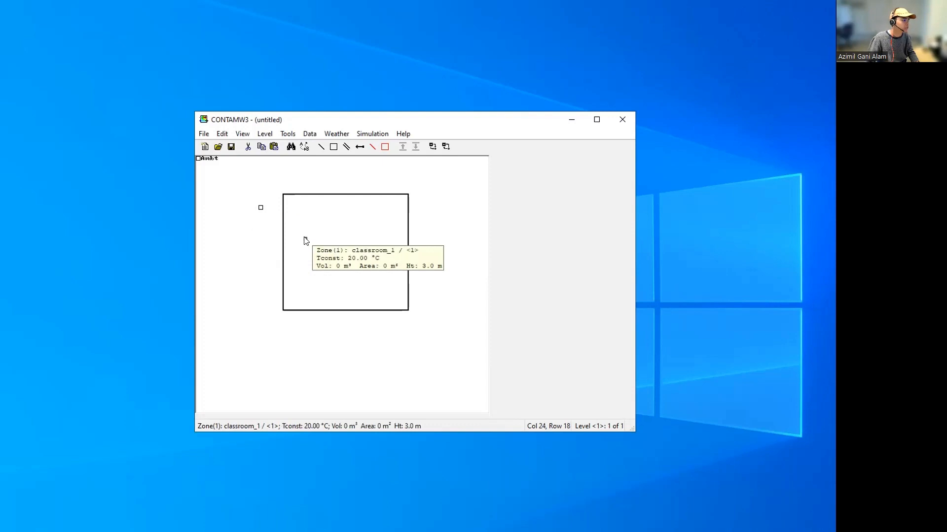
pyautogui.doubleClick(306, 240)
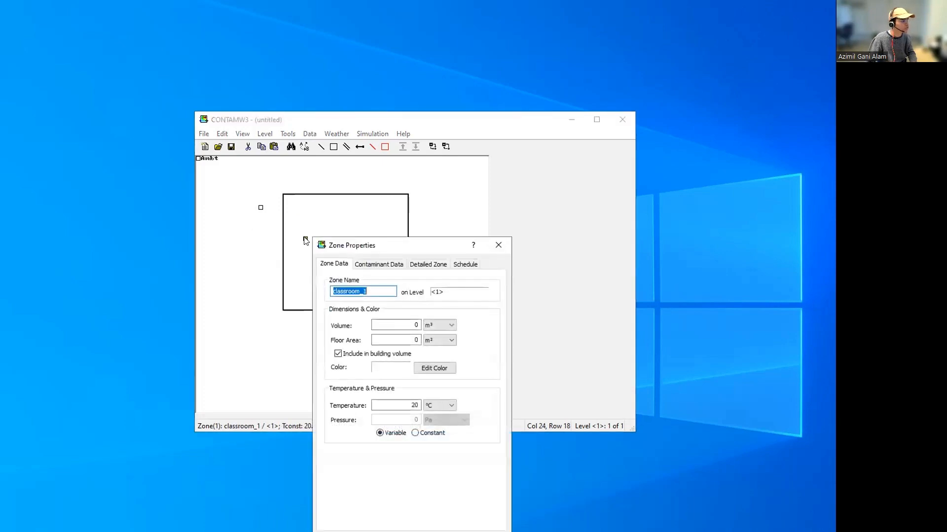
pyautogui.click(367, 291)
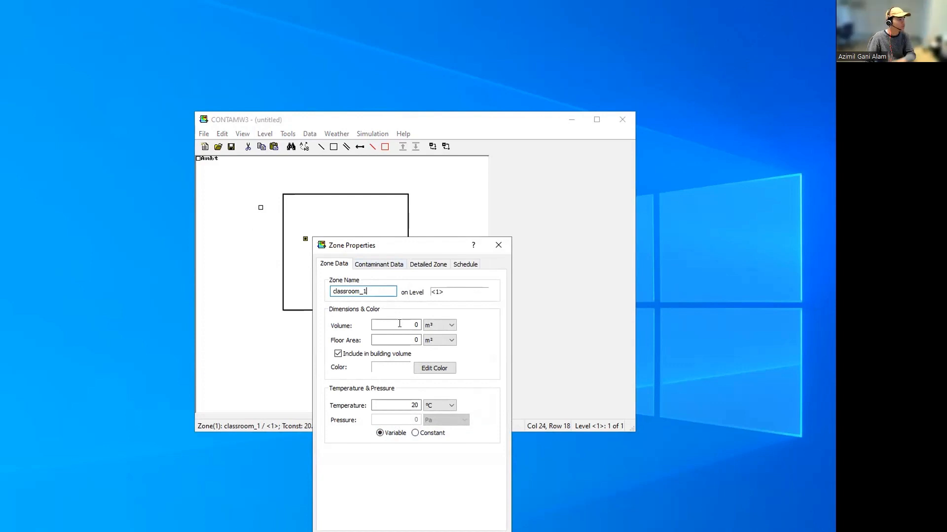
pyautogui.doubleClick(415, 340)
pyautogui.moveTo(398, 321); pyautogui.dragTo(439, 340)
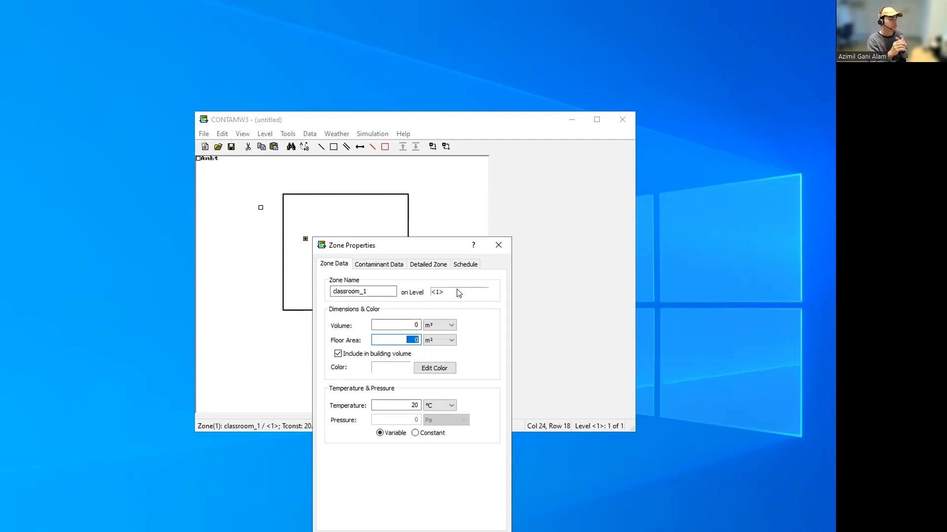
# - Set the classroom_1 zone's volume to 300 m³ and its floor area to 100 m²
pyautogui.hotkey('shift', 'Tab')
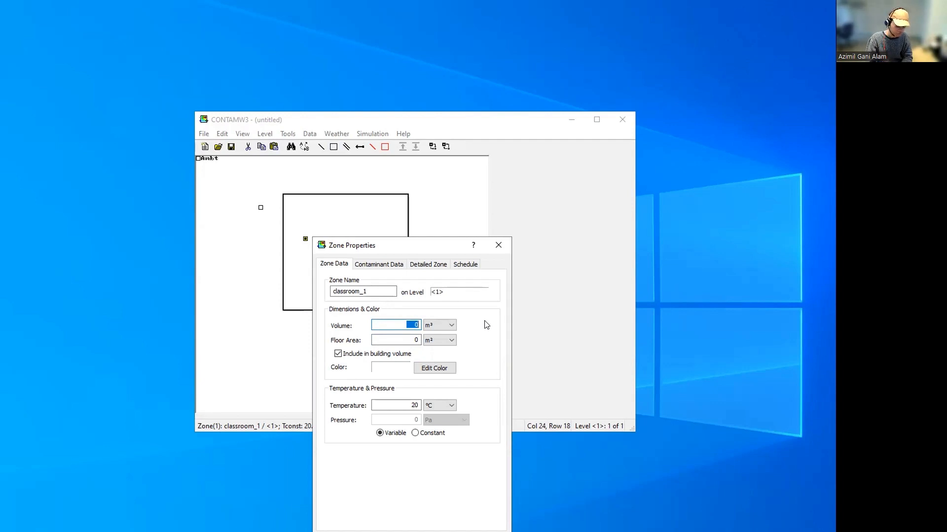
pyautogui.write('300')
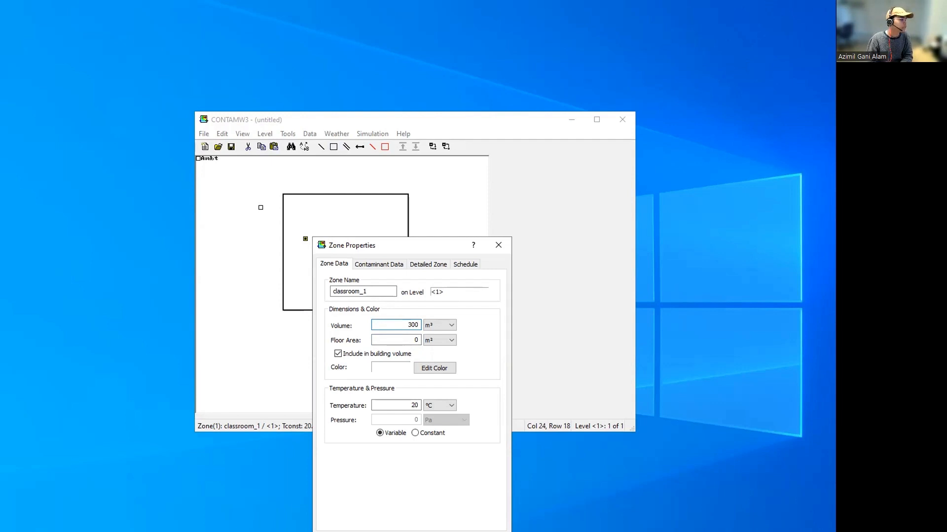
pyautogui.press('Tab')
pyautogui.write('100')
pyautogui.press('Tab')
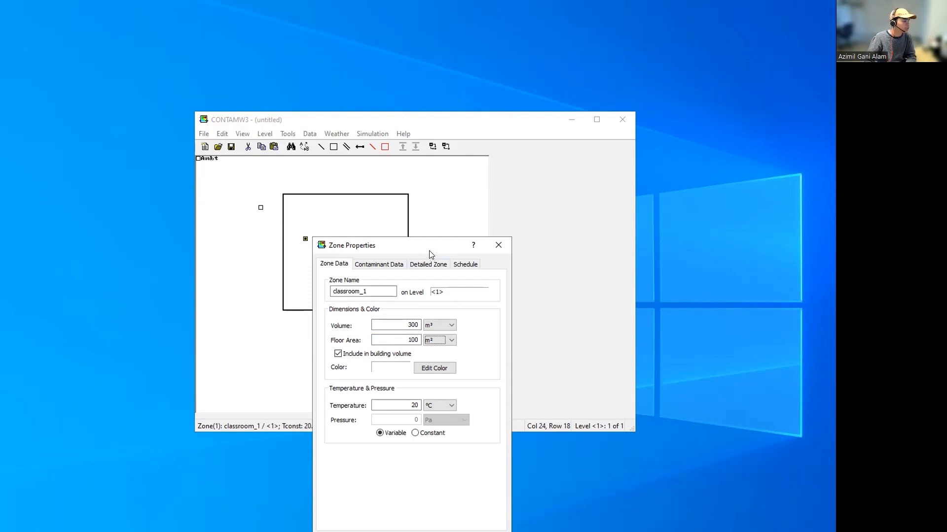
# - Move the Zone Properties dialog so that it fits fully on the screen, and check the volume and floor area
pyautogui.moveTo(437, 246); pyautogui.dragTo(538, 214)
pyautogui.doubleClick(512, 293)
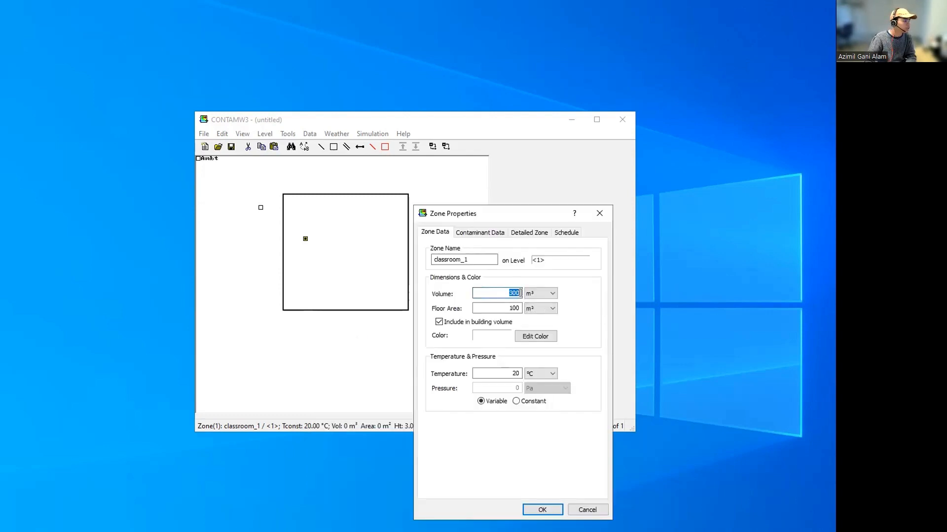
pyautogui.click(516, 308)
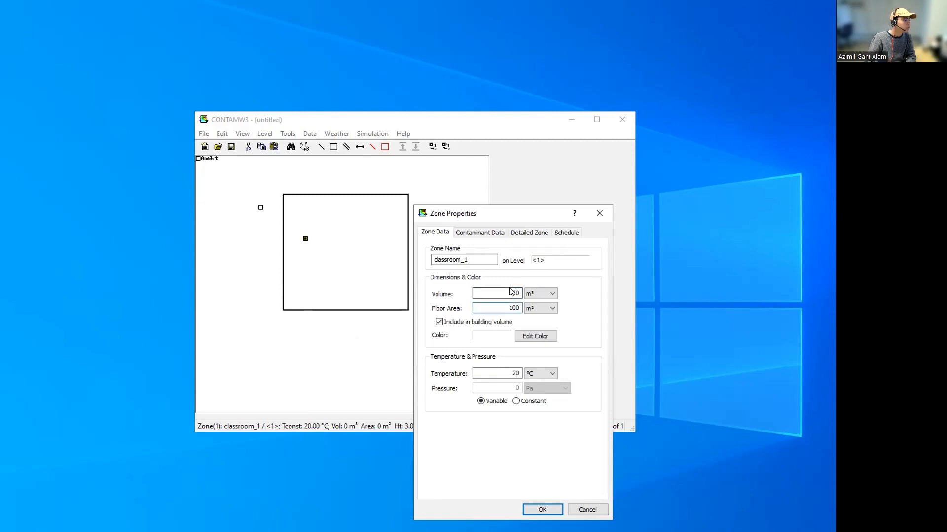
pyautogui.doubleClick(508, 293)
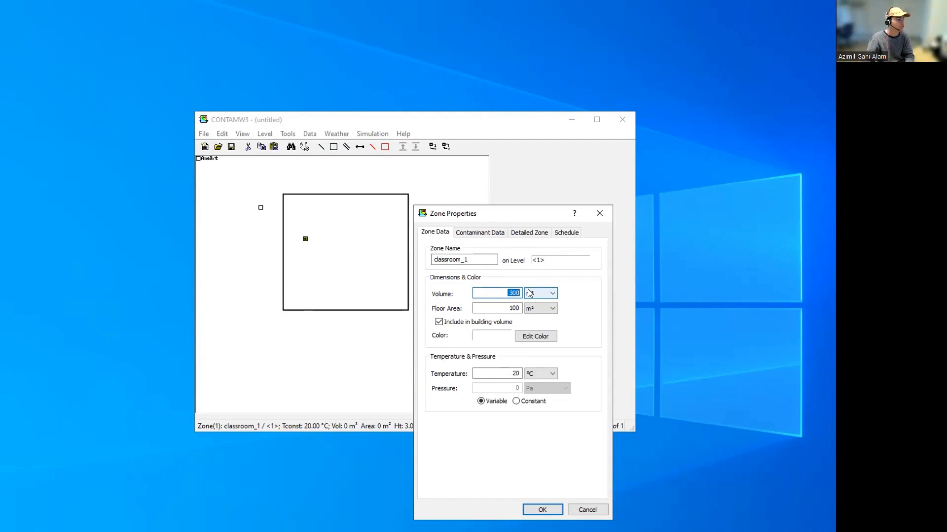
# - Try the Constant pressure option for the classroom_1 zone and return it to Variable
pyautogui.click(505, 373)
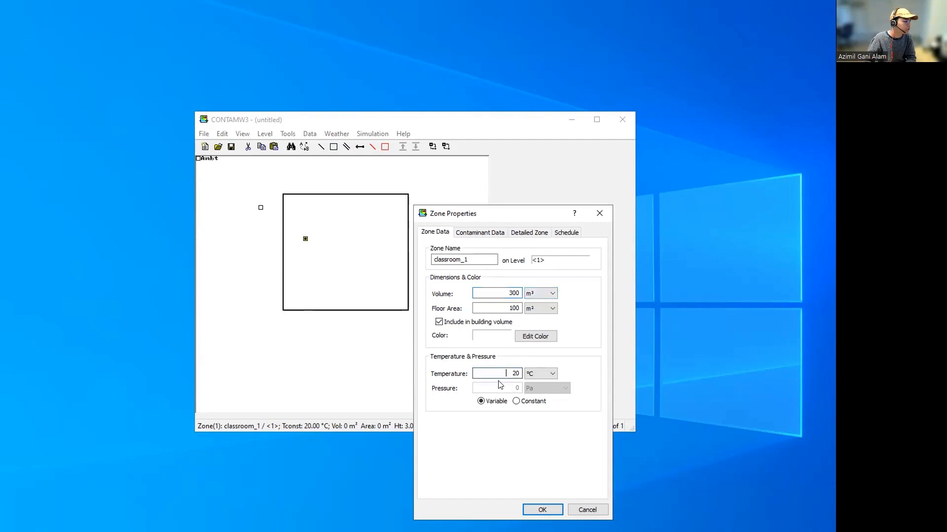
pyautogui.click(516, 401)
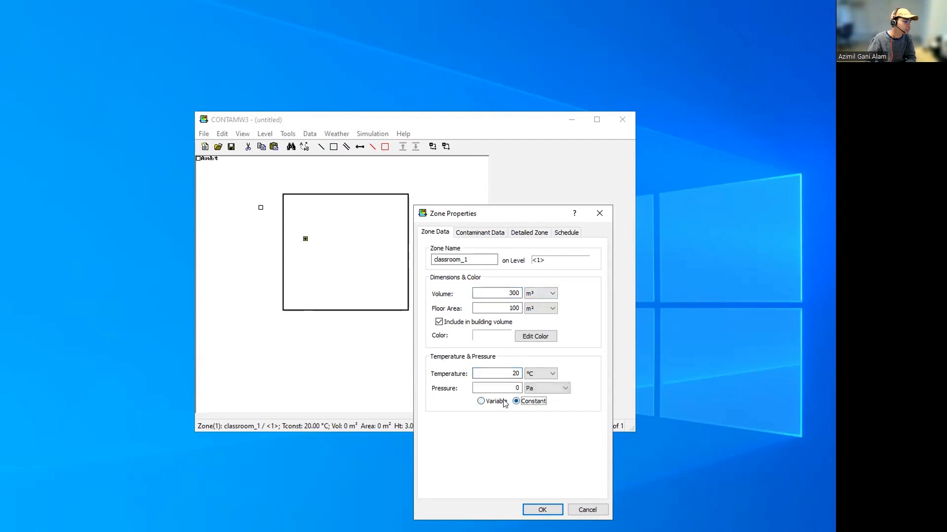
pyautogui.click(497, 401)
pyautogui.click(517, 401)
pyautogui.click(490, 402)
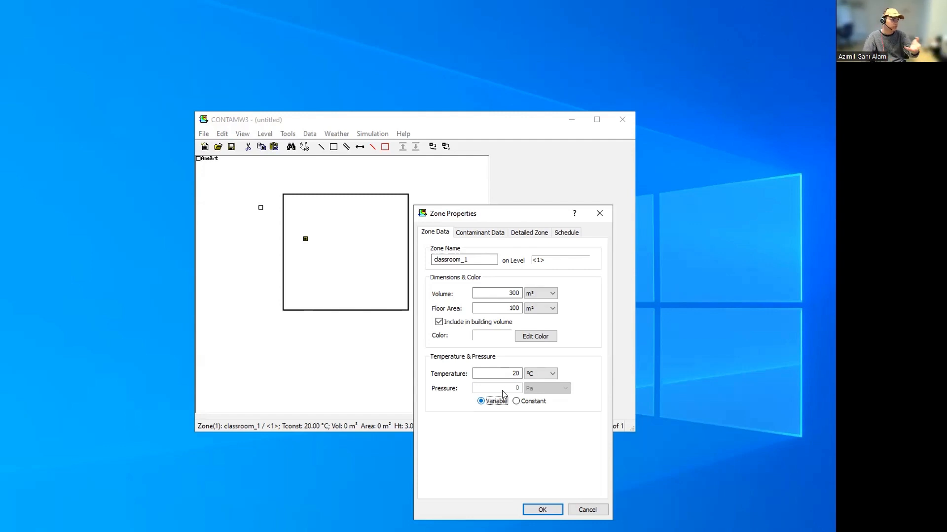
pyautogui.click(516, 402)
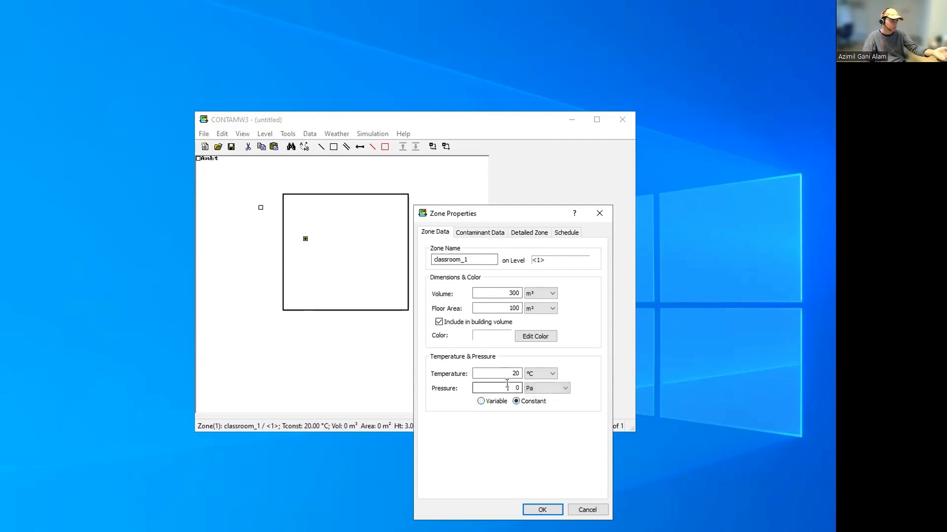
pyautogui.click(496, 400)
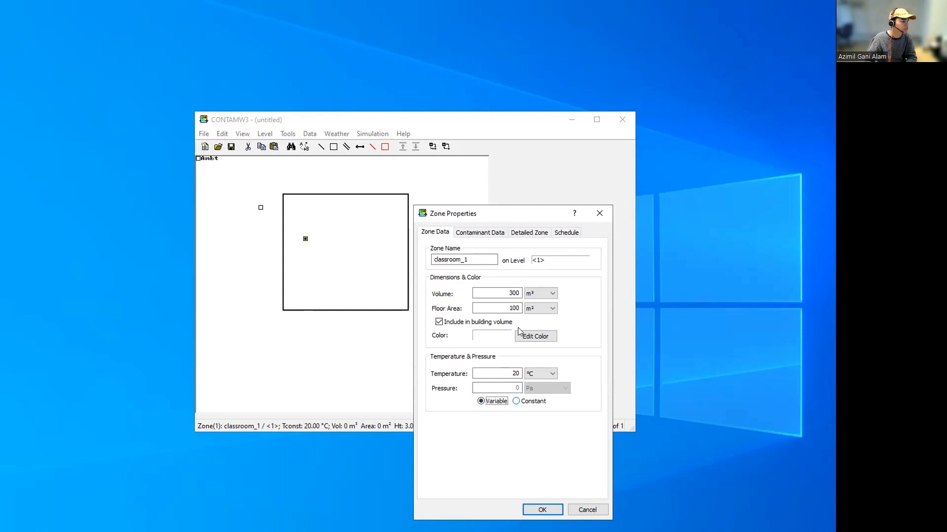
# - Review the zone's contaminant data, detailed zone type and temperature schedule settings, and return to the general zone data
pyautogui.click(485, 235)
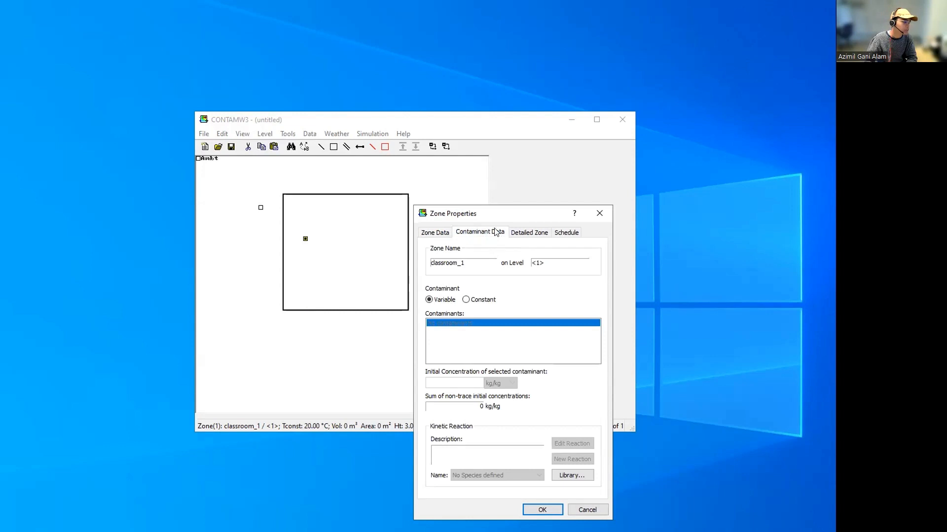
pyautogui.click(519, 234)
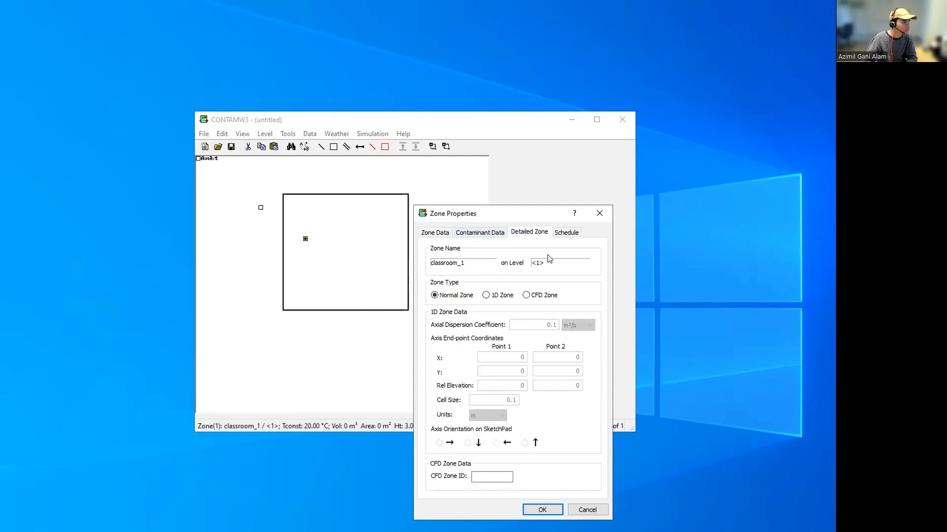
pyautogui.click(562, 237)
pyautogui.click(528, 234)
pyautogui.click(564, 233)
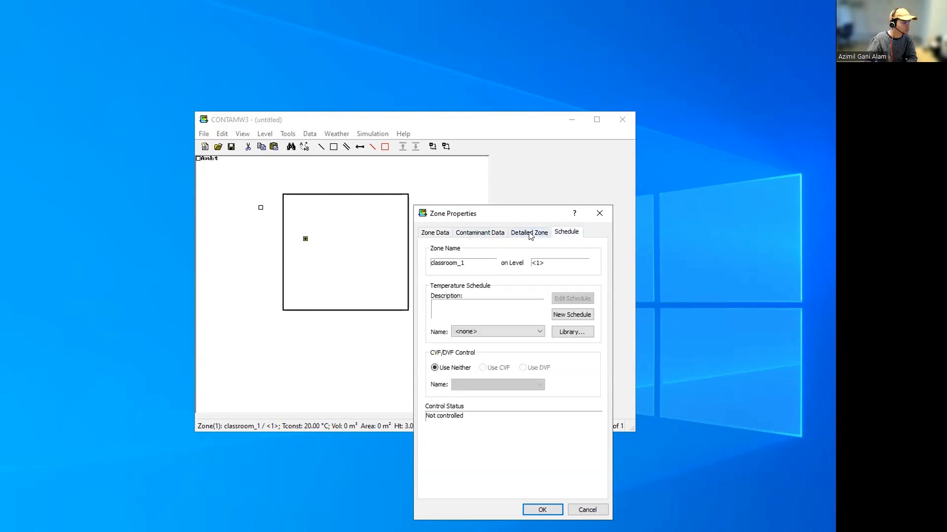
pyautogui.click(522, 333)
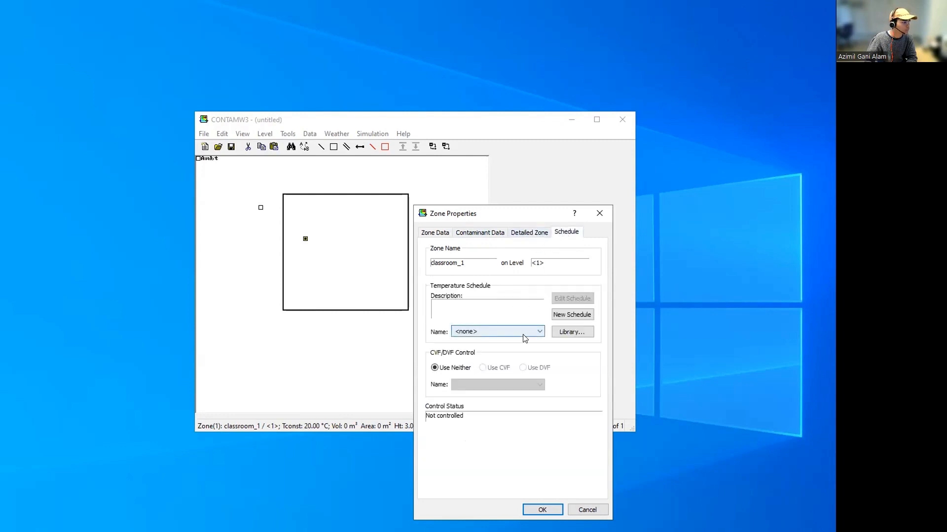
pyautogui.click(569, 320)
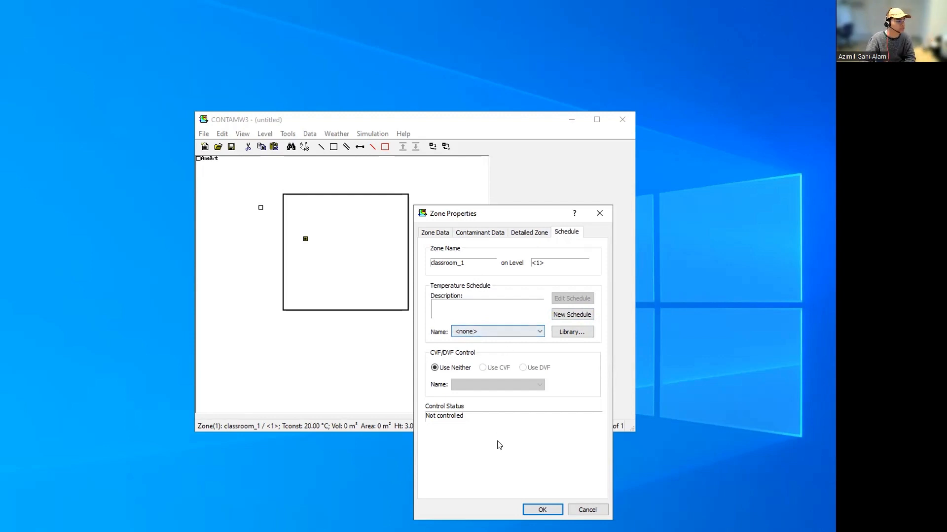
pyautogui.click(439, 233)
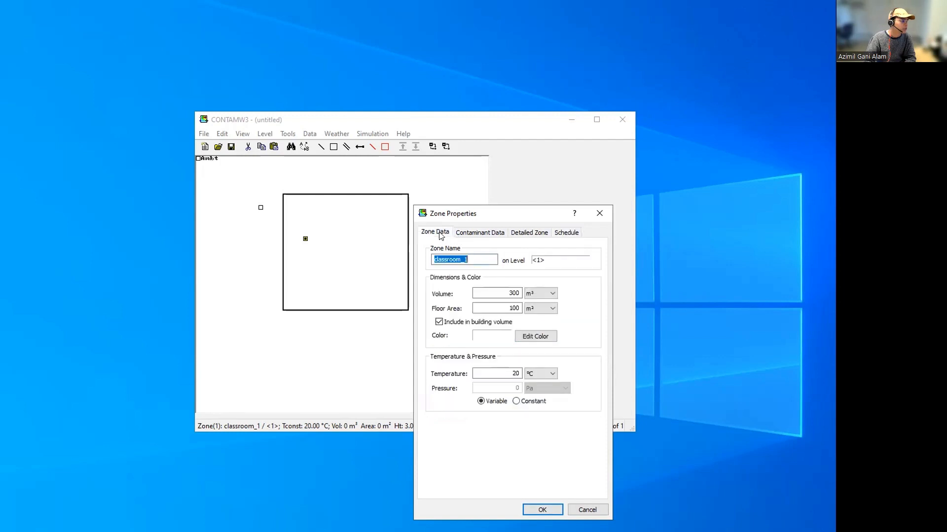
# - Try a volume of 20 m³ for the classroom_1 zone
pyautogui.moveTo(499, 307); pyautogui.dragTo(532, 291)
pyautogui.click(527, 309)
pyautogui.click(510, 298)
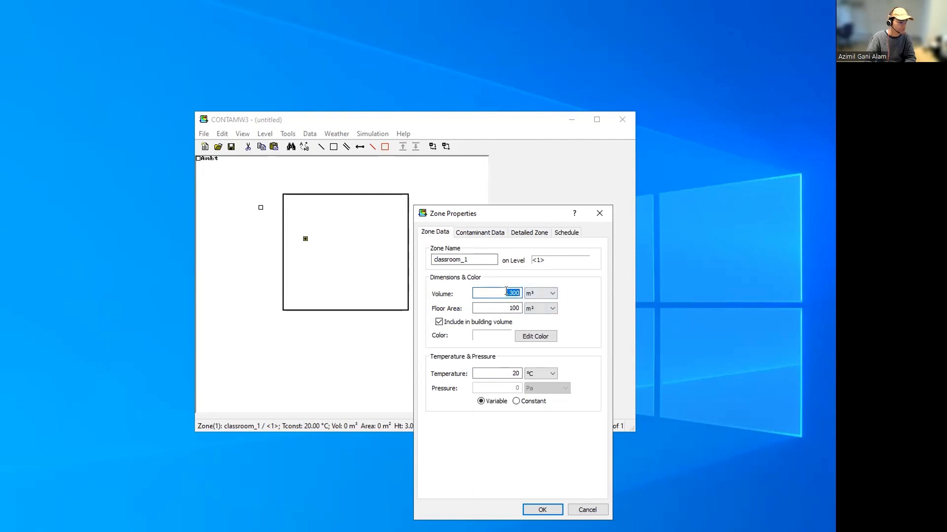
pyautogui.write('20')
pyautogui.press('Tab')
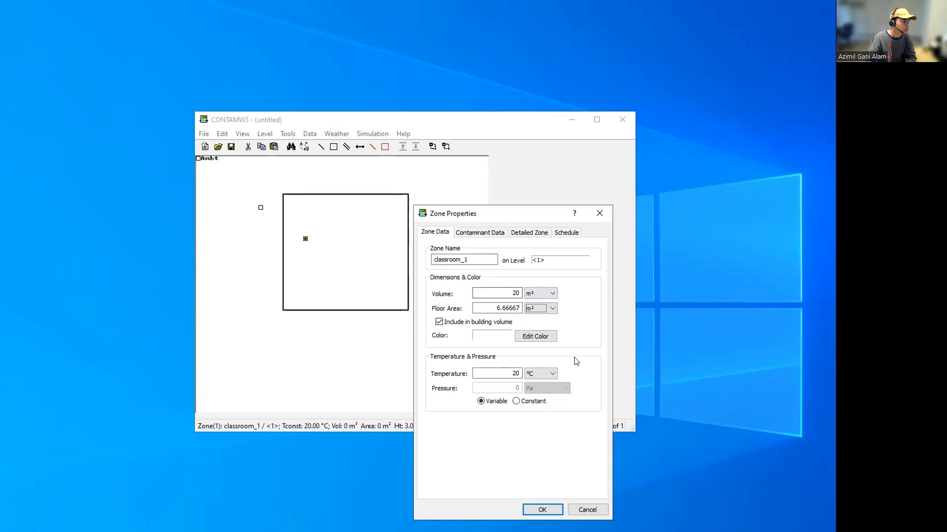
# - Change the classroom_1 zone's volume to 60 m³
pyautogui.hotkey('shift', 'Tab')
pyautogui.hotkey('shift', 'Tab')
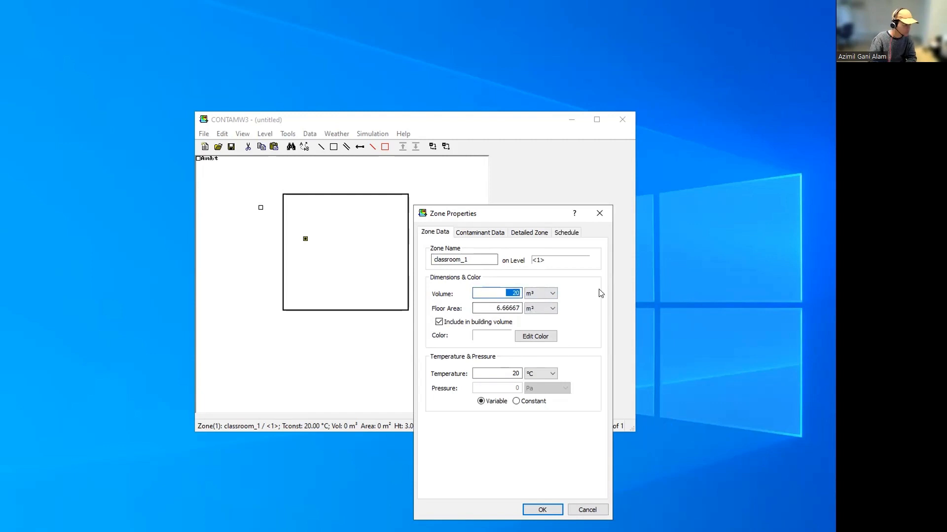
pyautogui.write('60')
pyautogui.press('Tab')
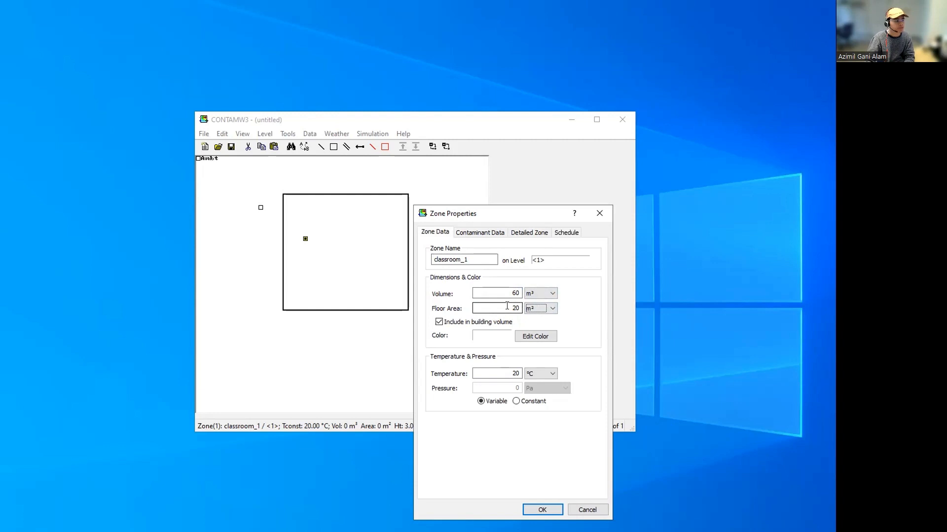
# - Set the classroom_1 zone's volume to 150 m³ and its floor area to 50 m², and apply the zone properties
pyautogui.moveTo(504, 294); pyautogui.dragTo(598, 287)
pyautogui.write('150')
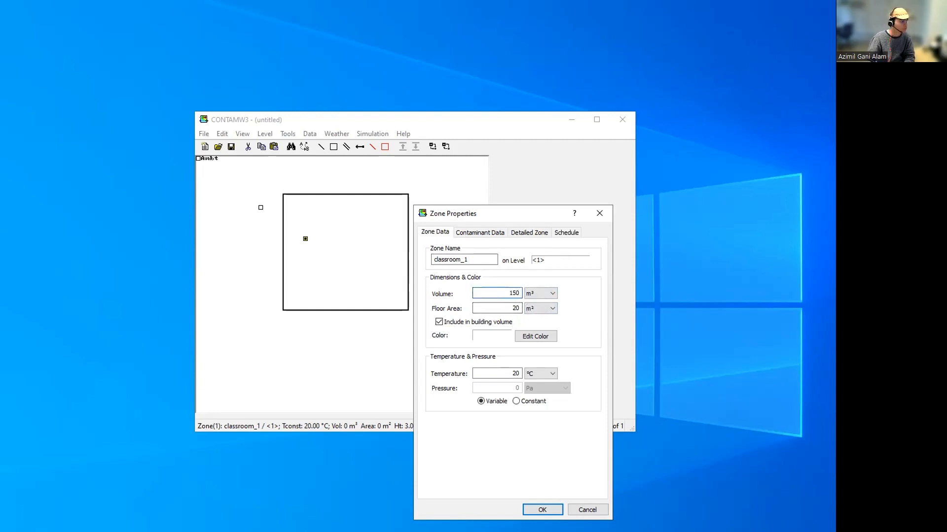
pyautogui.press('Tab')
pyautogui.press('Tab')
pyautogui.write('50')
pyautogui.press('Tab')
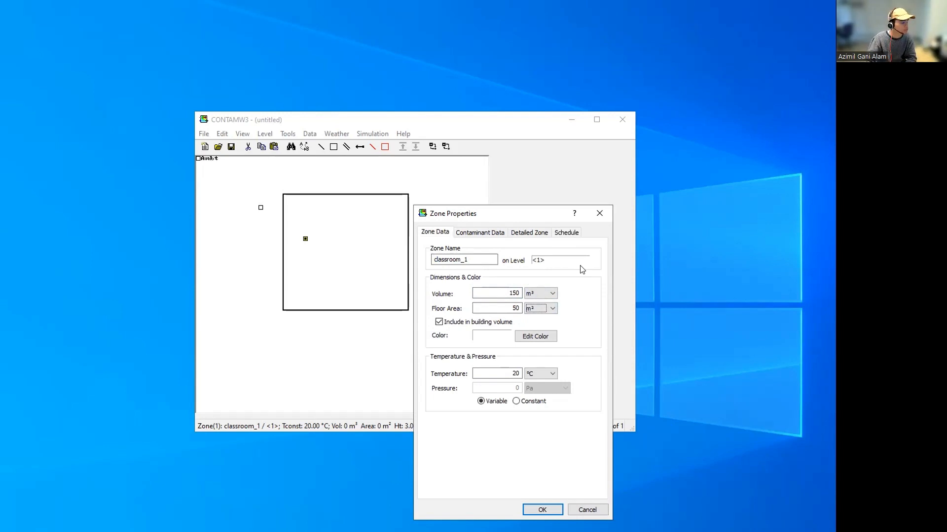
pyautogui.click(540, 509)
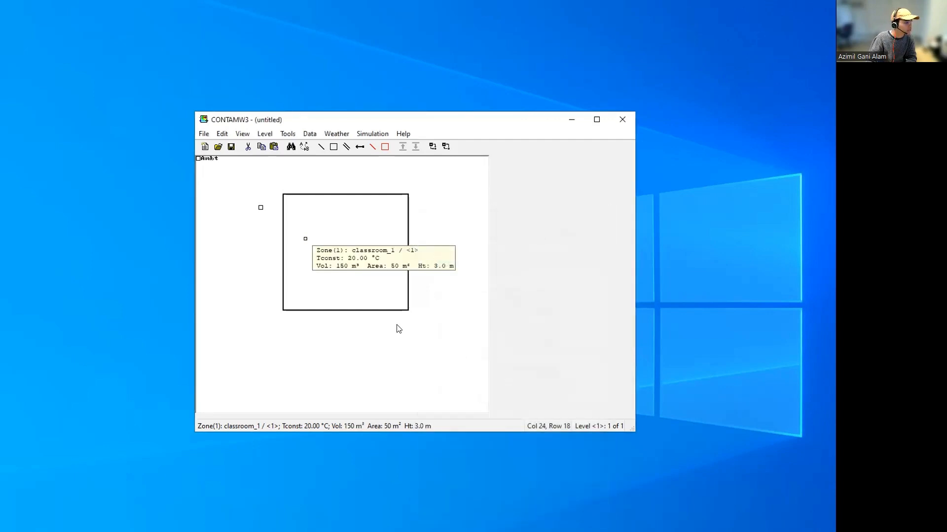
pyautogui.click(318, 216)
pyautogui.click(291, 224)
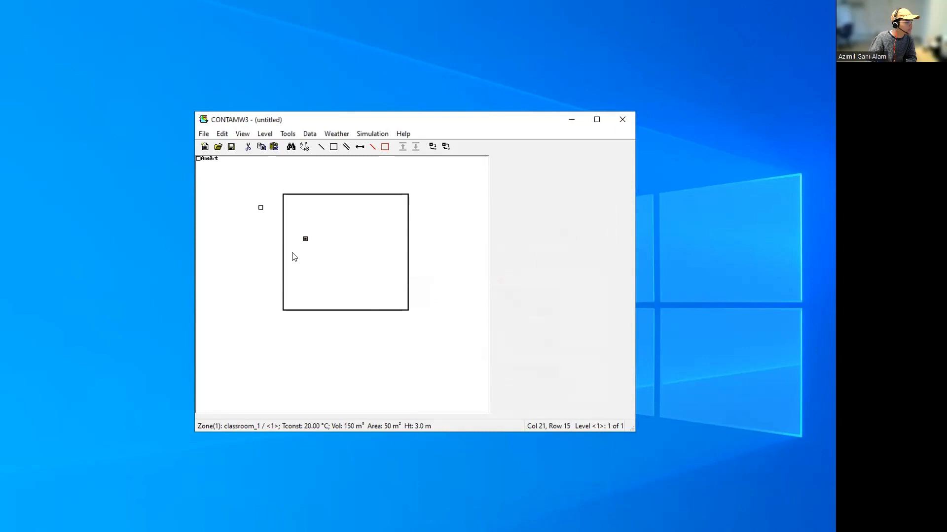
pyautogui.click(294, 253)
pyautogui.click(299, 261)
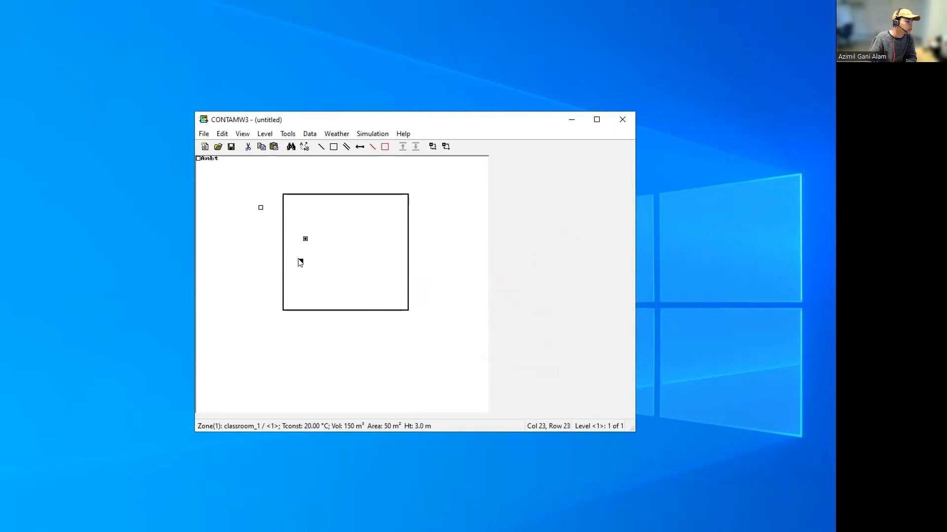
# - Place an airflow path on the classroom's left wall, below its midpoint
pyautogui.click(283, 272)
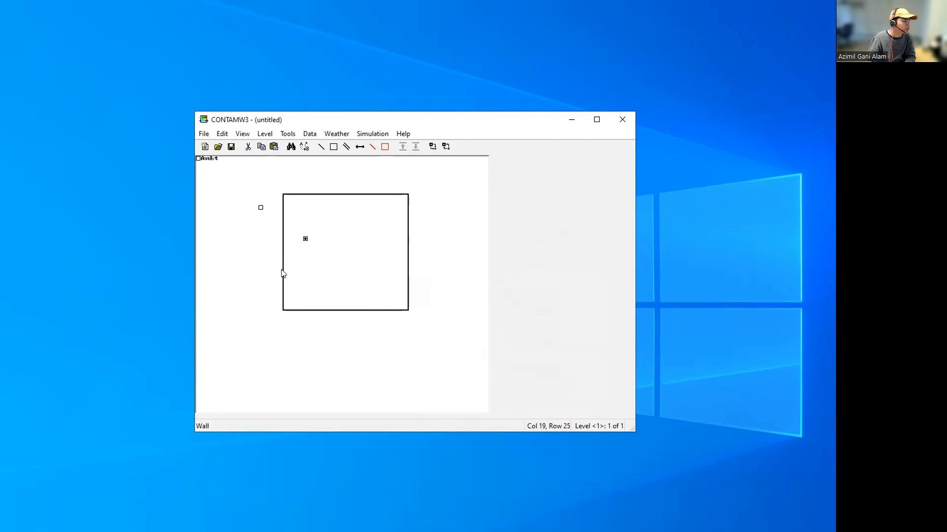
pyautogui.rightClick(283, 273)
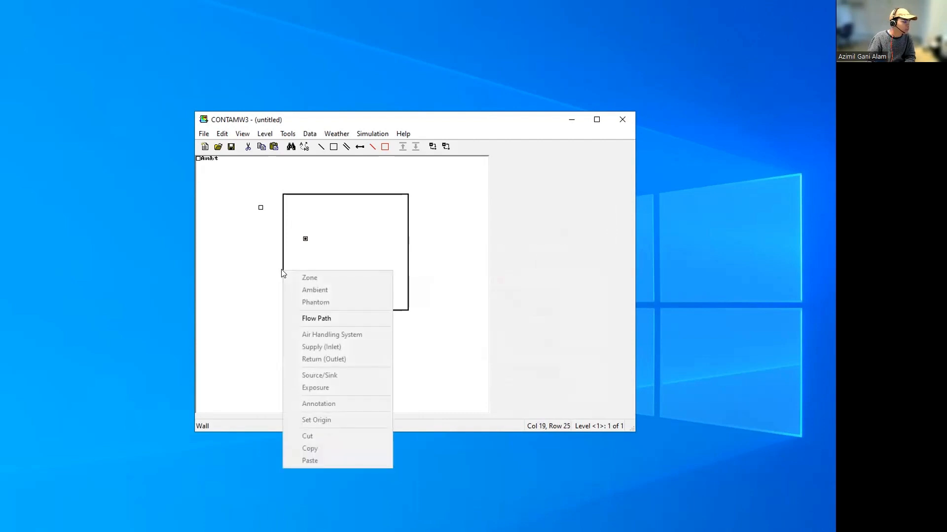
pyautogui.click(298, 318)
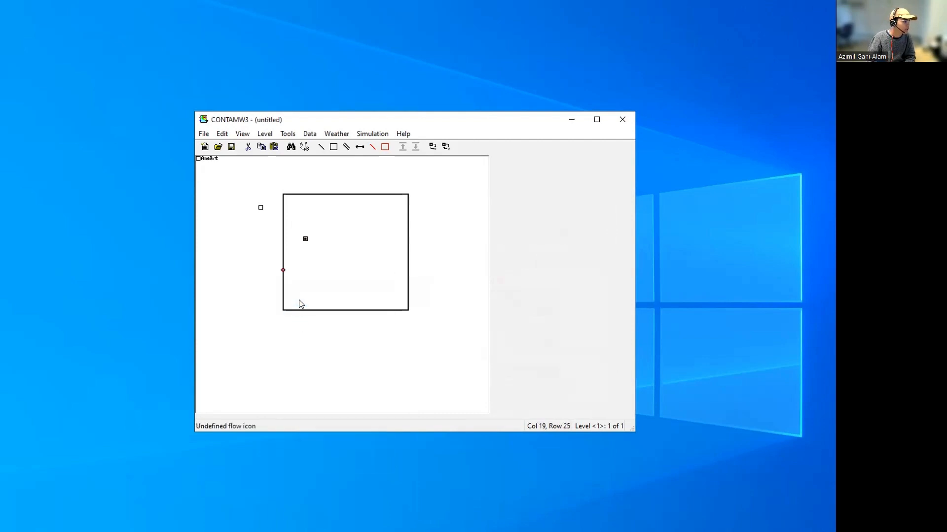
pyautogui.rightClick(283, 257)
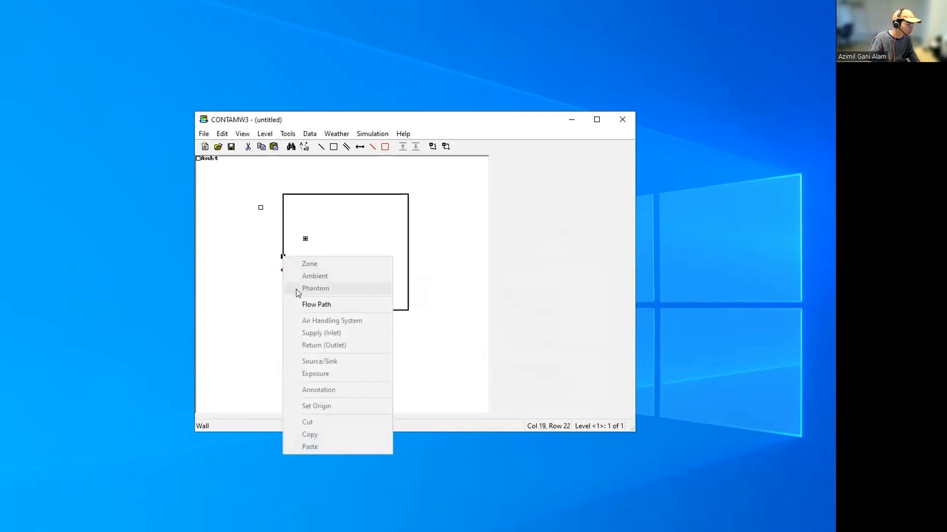
pyautogui.click(356, 236)
pyautogui.click(408, 261)
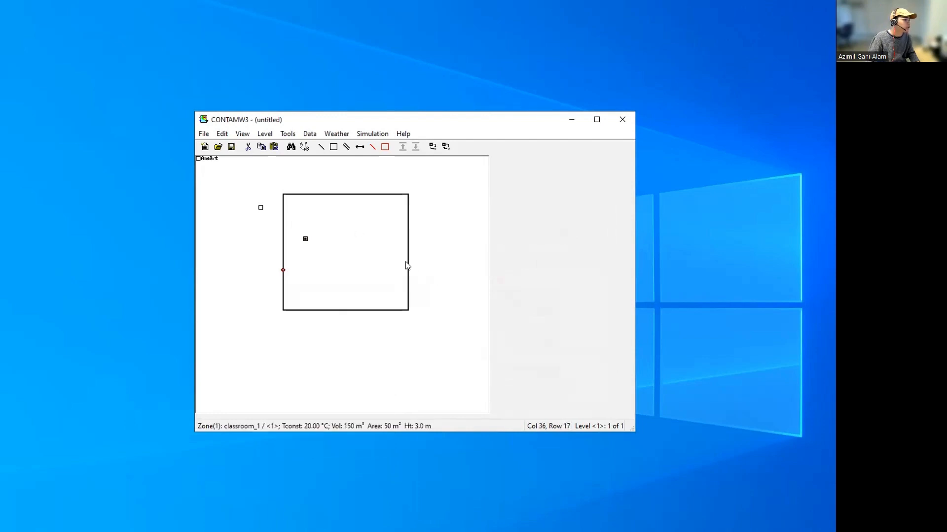
# - Create a new airflow element for the left-wall flow path using the Constant Mass Flow fan model
pyautogui.doubleClick(283, 271)
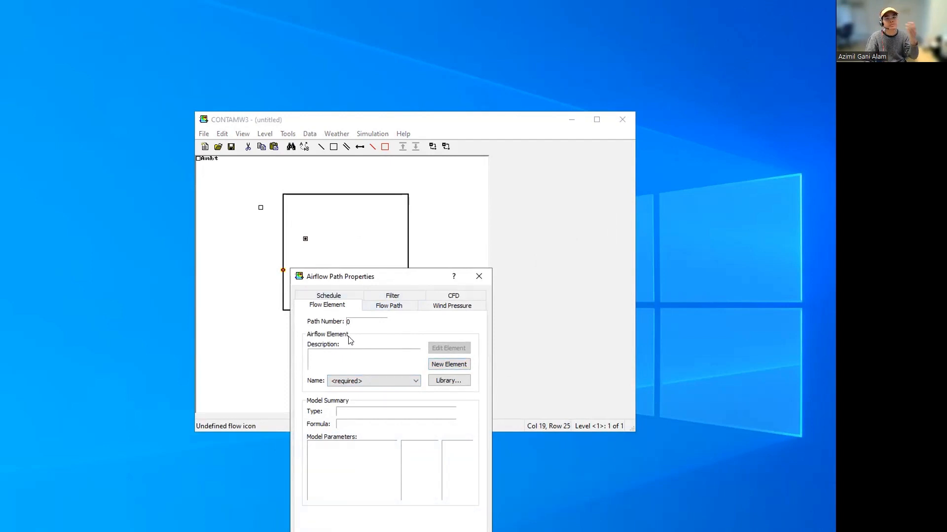
pyautogui.click(396, 381)
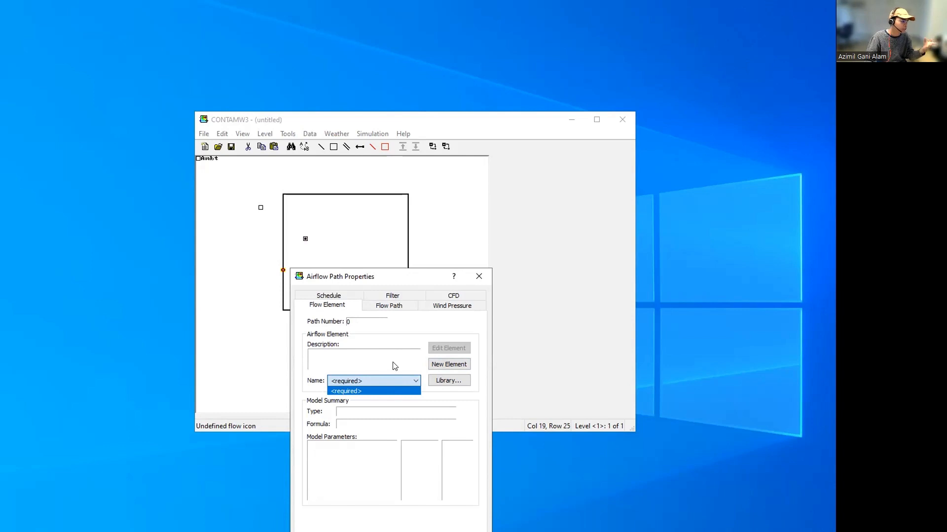
pyautogui.click(441, 367)
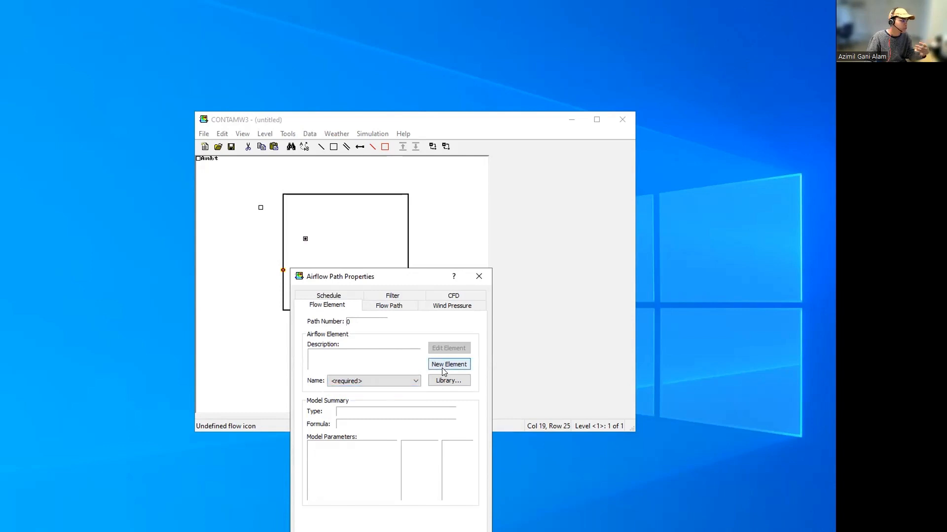
pyautogui.click(443, 366)
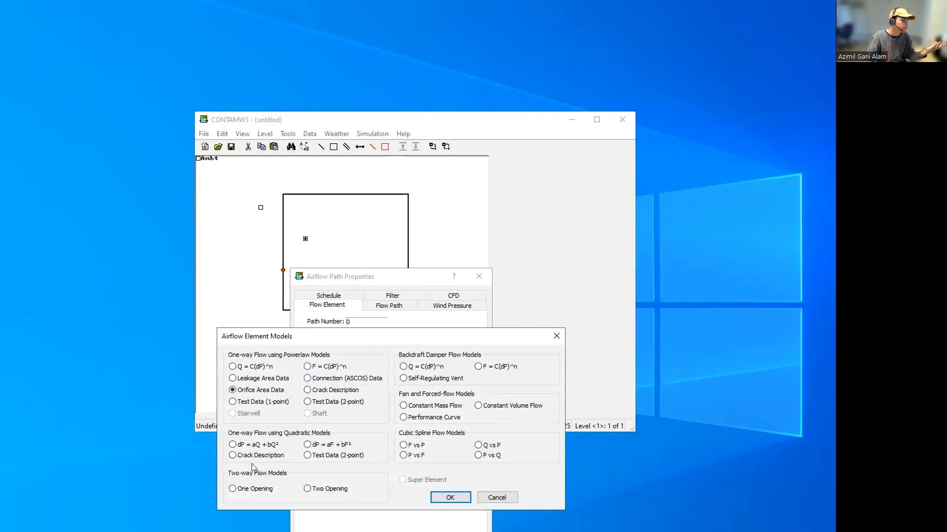
pyautogui.click(435, 405)
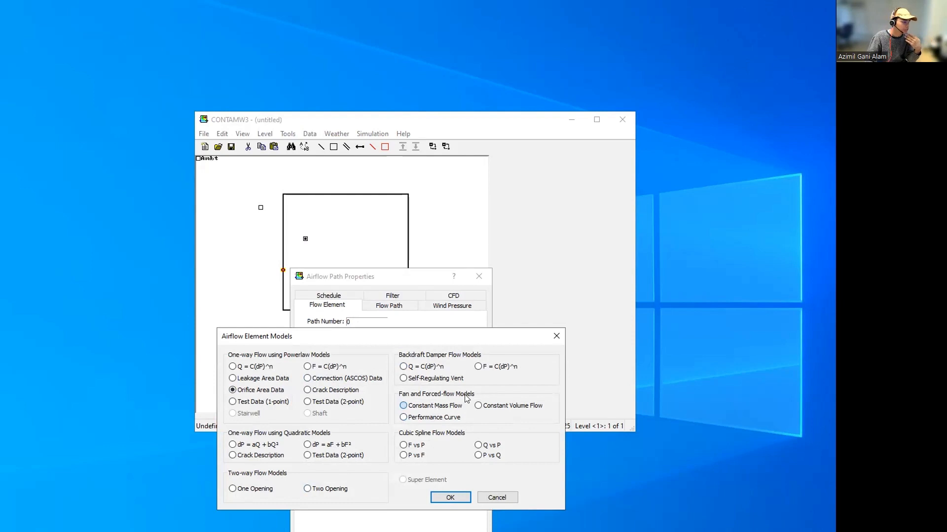
pyautogui.click(489, 409)
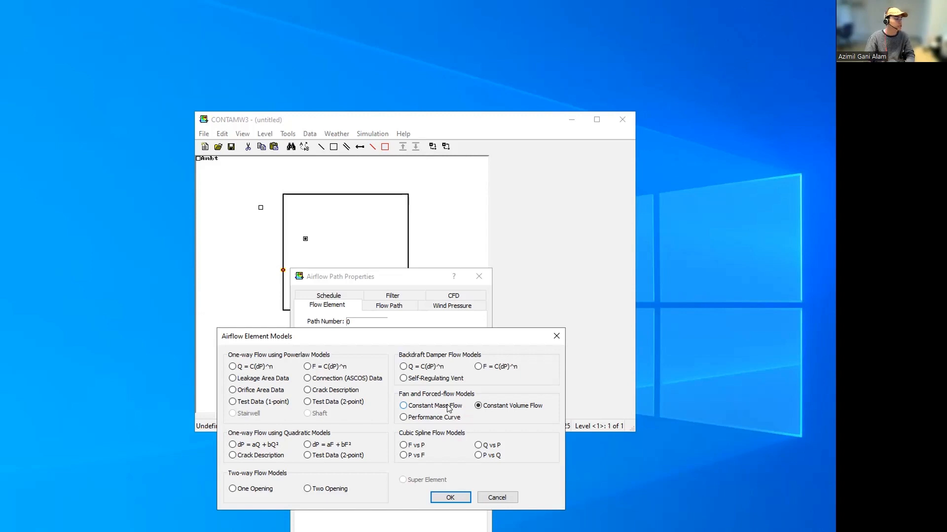
pyautogui.click(442, 496)
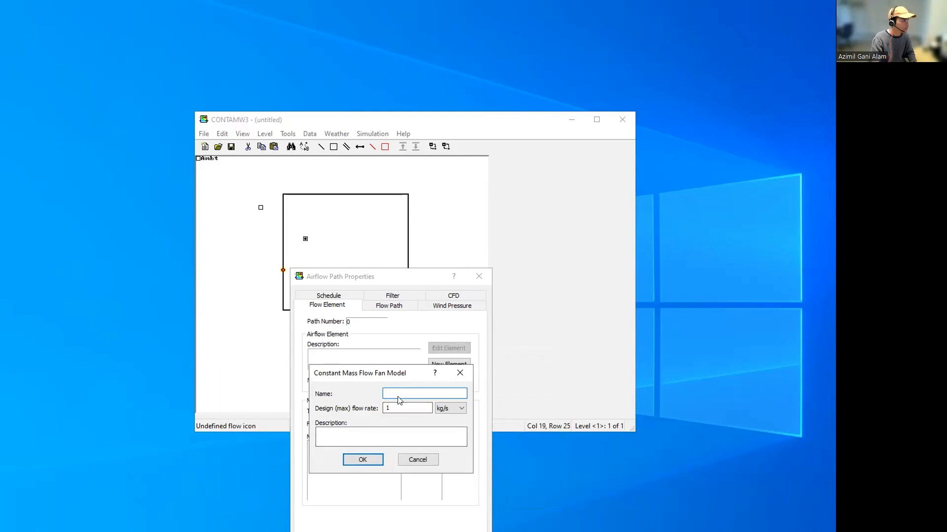
# - Name the fan element el_fan_SA and set its design flow rate to 250 sm³/h
pyautogui.write('e')
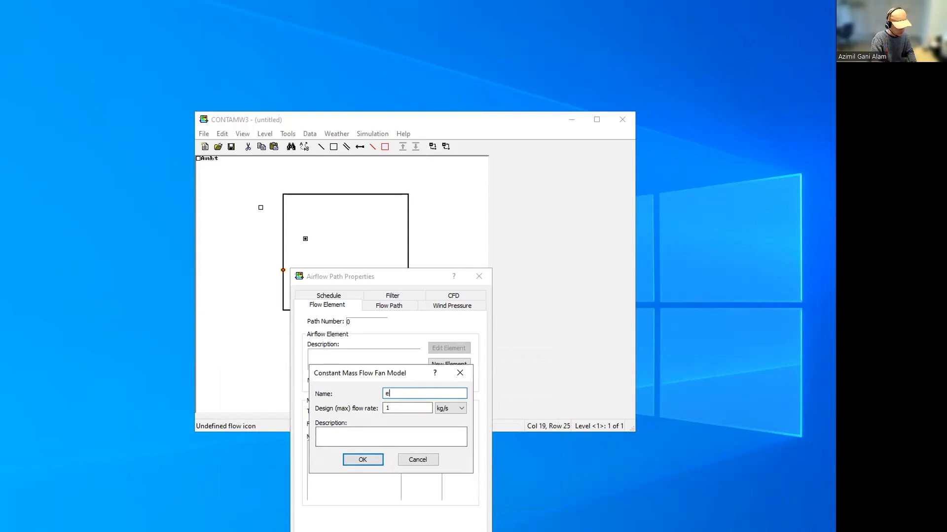
pyautogui.write('l_fan_SA')
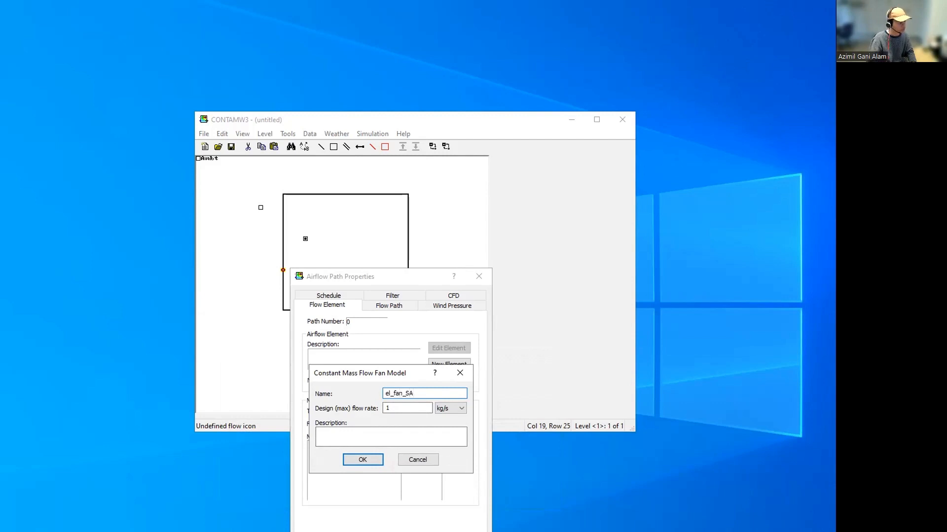
pyautogui.click(457, 409)
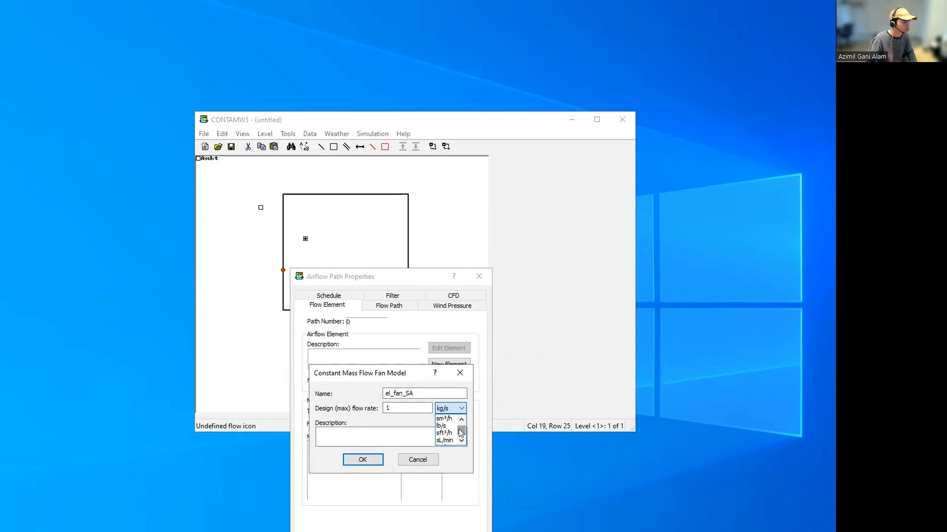
pyautogui.click(444, 419)
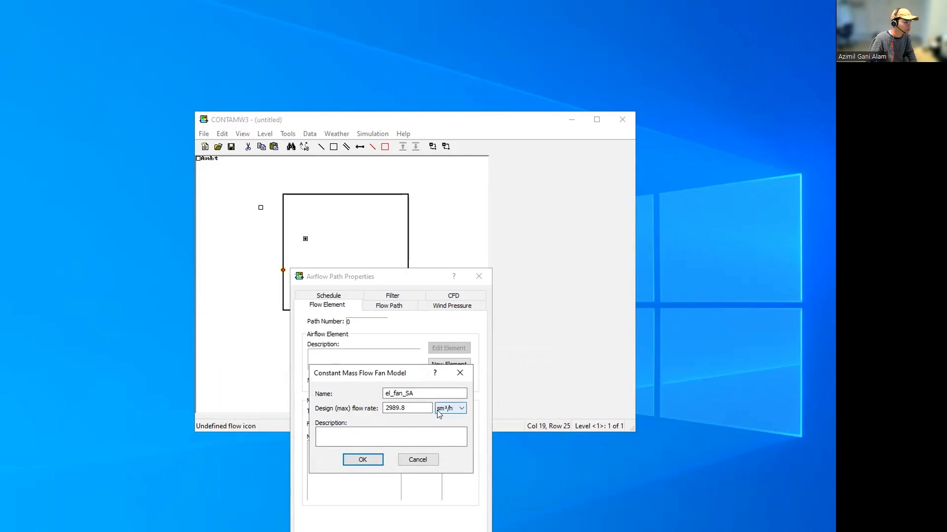
pyautogui.click(407, 409)
pyautogui.moveTo(408, 409); pyautogui.dragTo(377, 408)
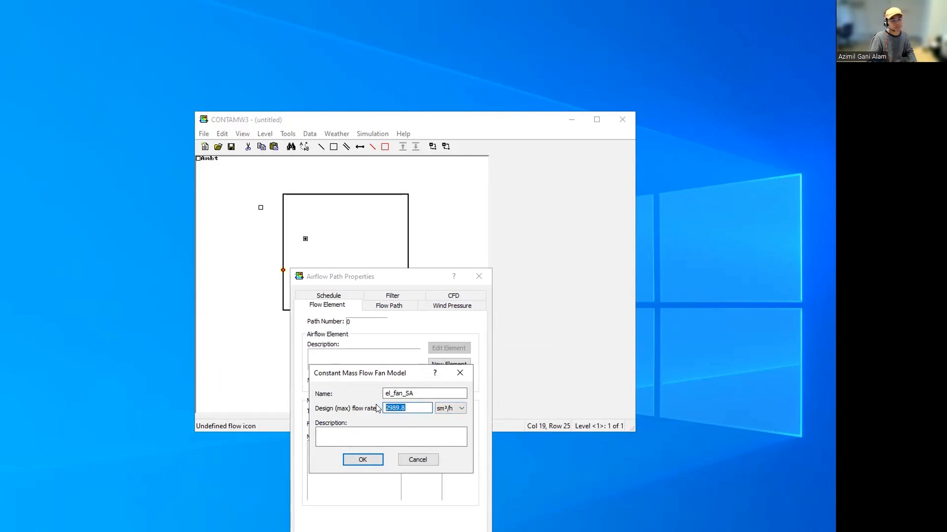
pyautogui.write('250')
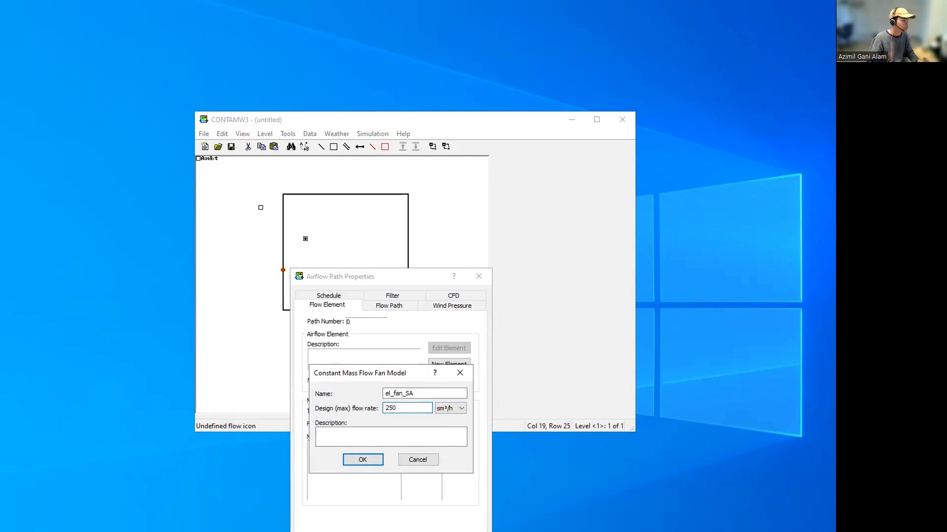
pyautogui.click(363, 459)
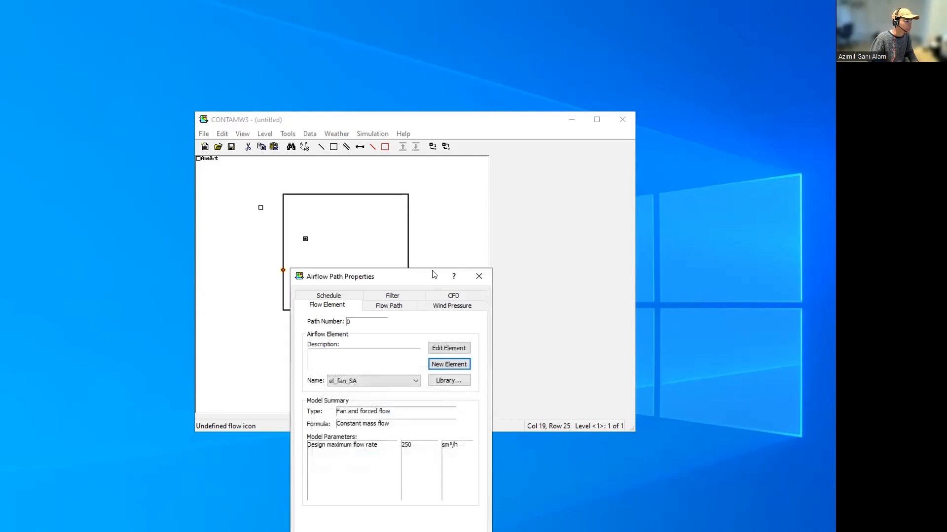
# - Check the flow path's schedule settings and apply the airflow path properties with the el_fan_SA element
pyautogui.moveTo(435, 286); pyautogui.dragTo(537, 194)
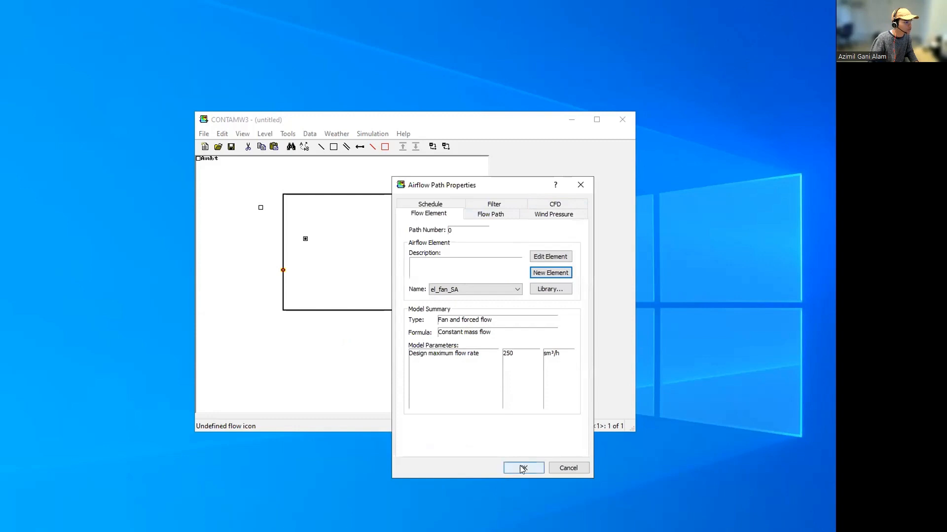
pyautogui.click(405, 203)
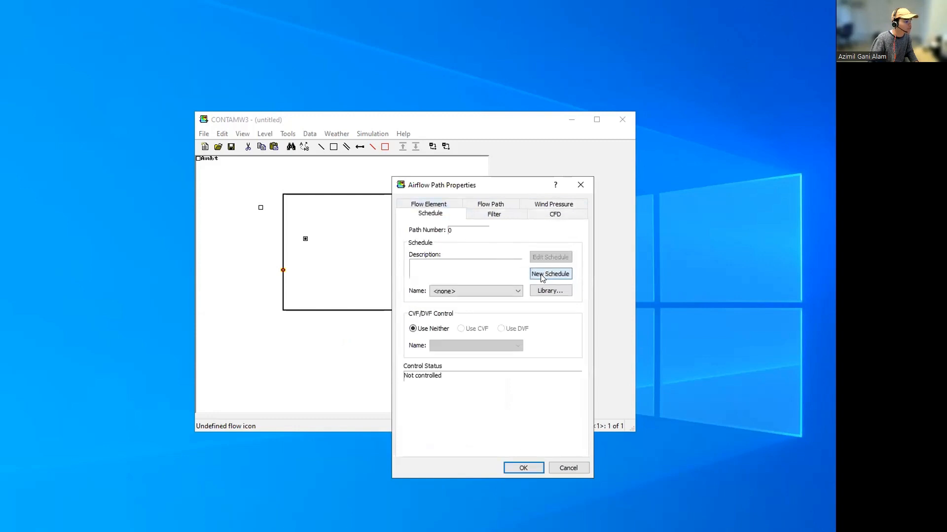
pyautogui.click(448, 207)
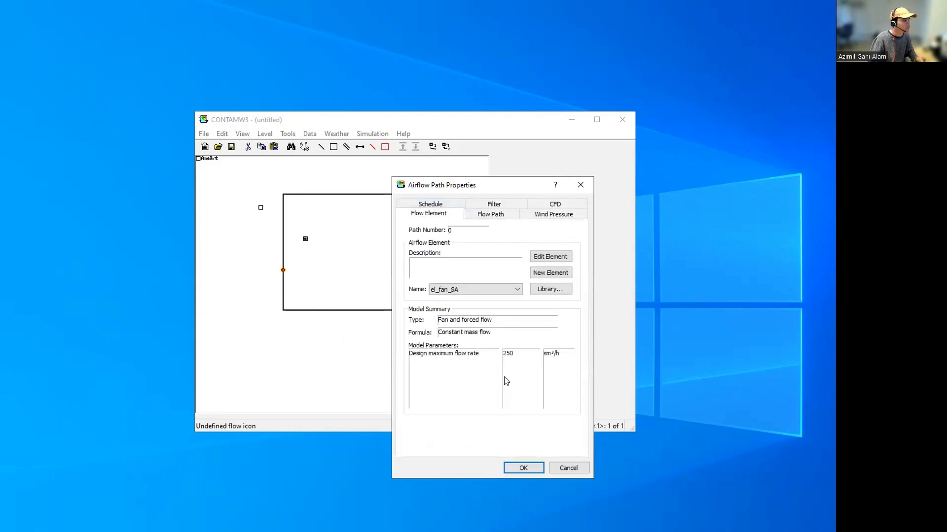
pyautogui.click(523, 469)
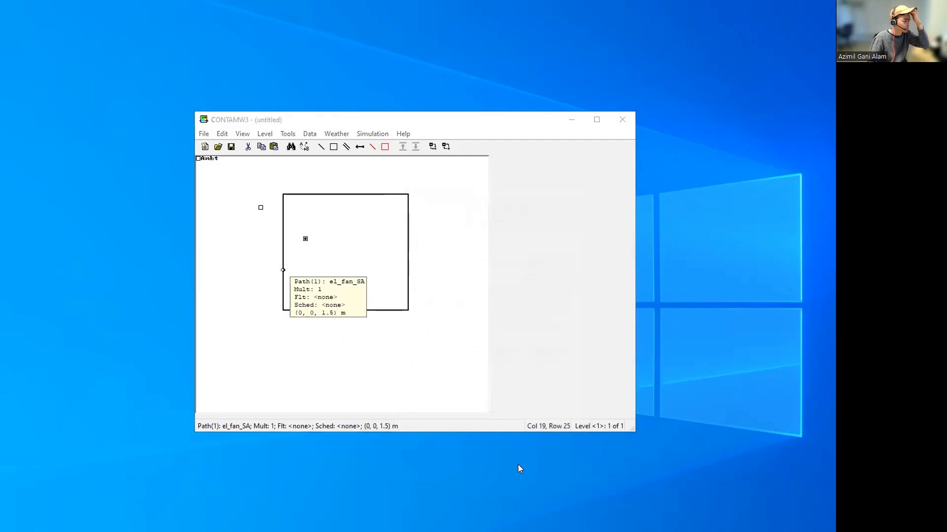
# - Review the fan path's elevation, multiplier, positive flow direction and limits, and close its properties
pyautogui.doubleClick(283, 271)
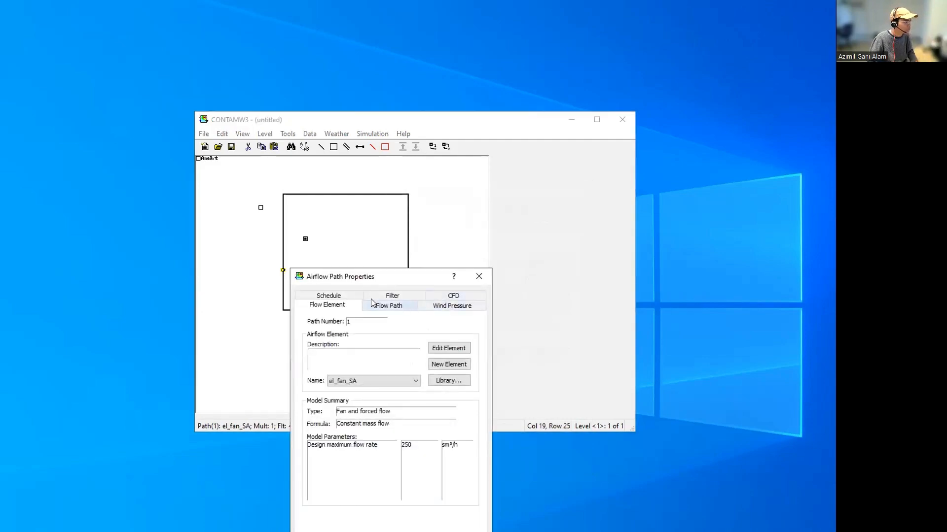
pyautogui.click(405, 302)
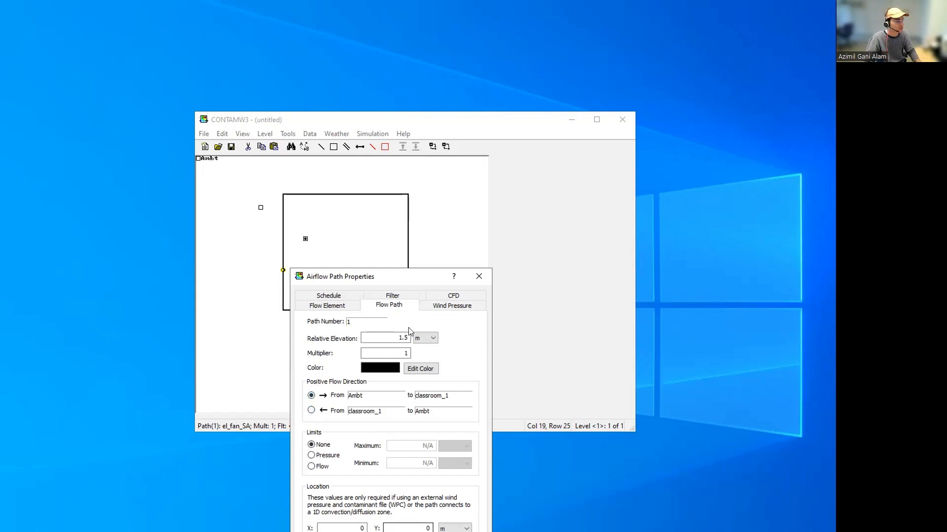
pyautogui.moveTo(433, 273); pyautogui.dragTo(601, 187)
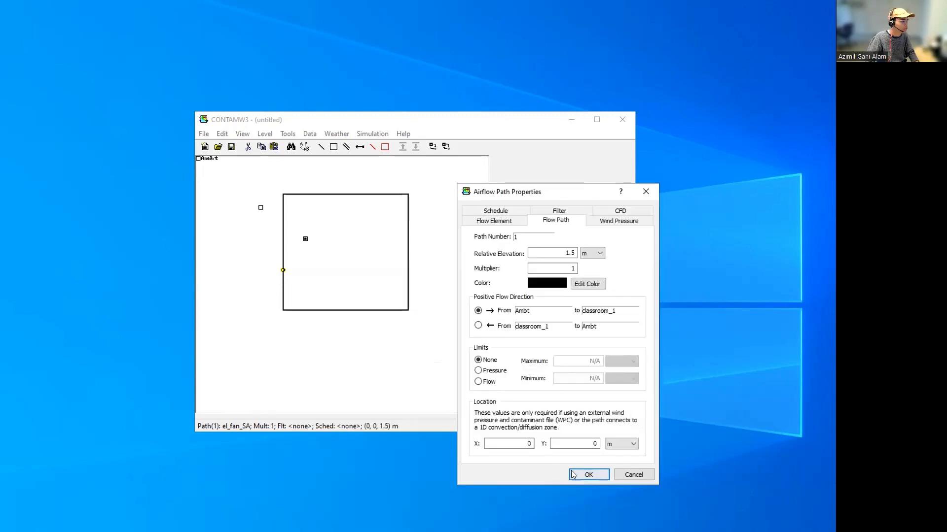
pyautogui.click(589, 475)
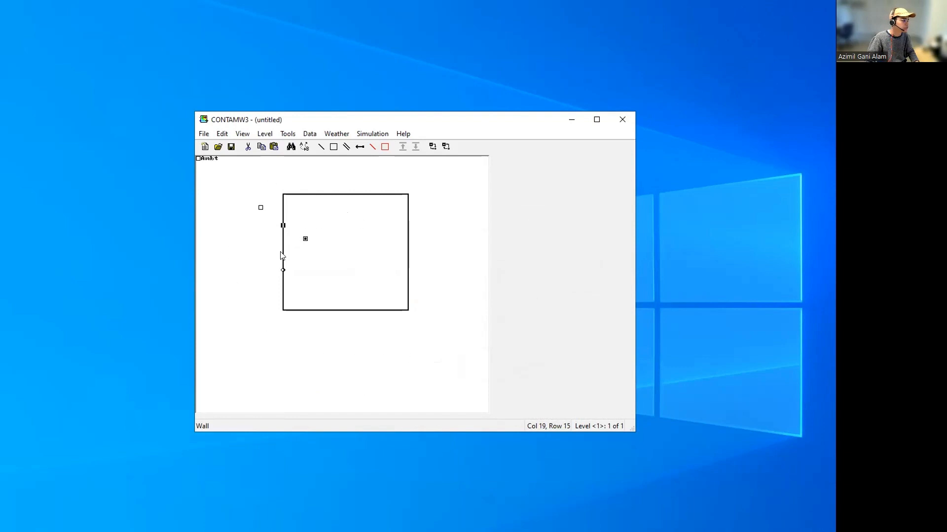
pyautogui.click(282, 253)
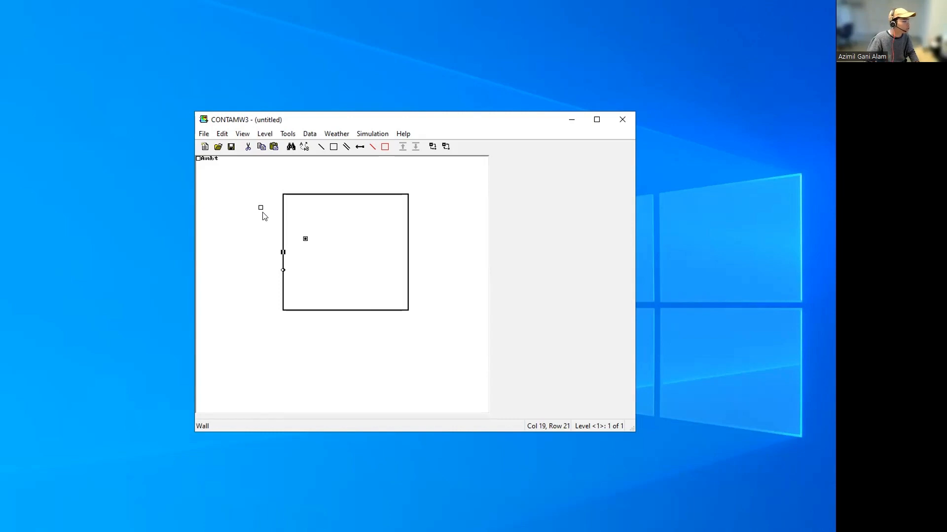
pyautogui.click(323, 239)
pyautogui.click(408, 213)
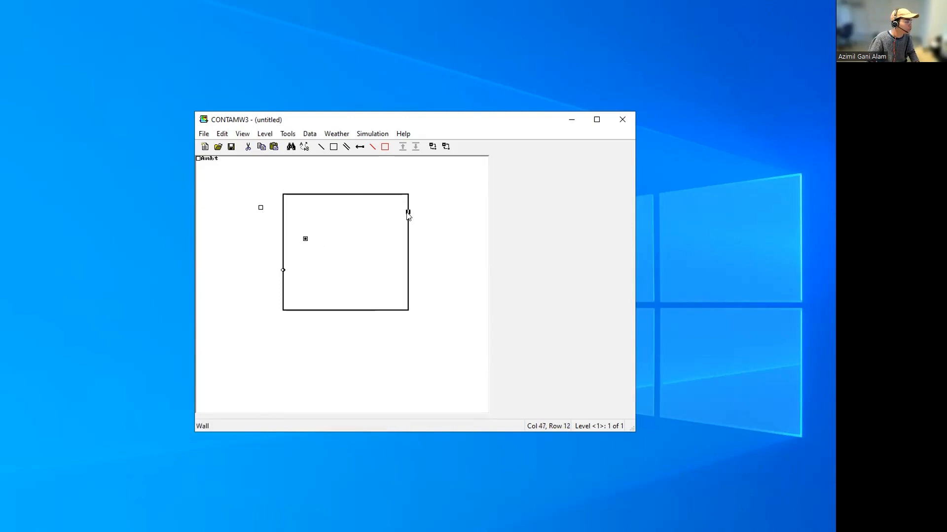
# - Draw two rectangular rooms adjoining the classroom, one along its right wall and one along the bottom of both rooms
pyautogui.click(334, 147)
pyautogui.moveTo(408, 188); pyautogui.dragTo(466, 310)
pyautogui.moveTo(278, 310); pyautogui.dragTo(463, 336)
pyautogui.press('Return')
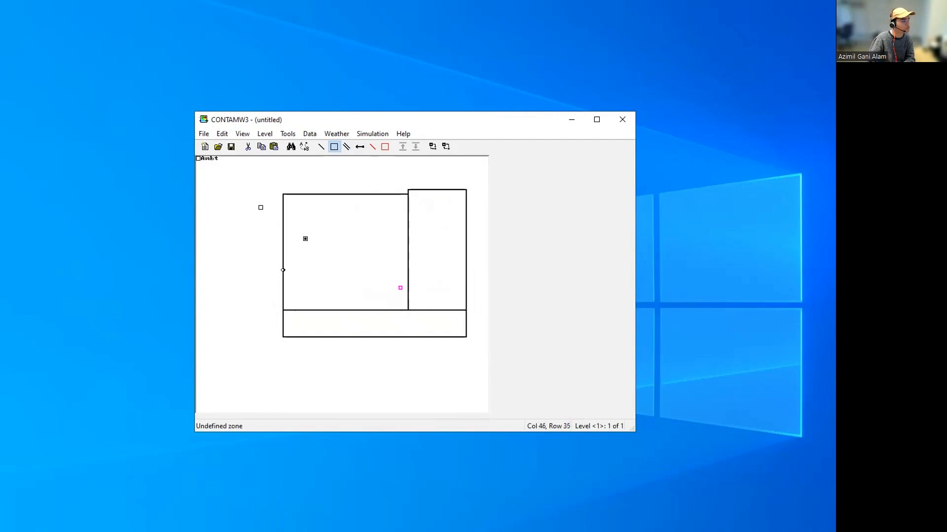
pyautogui.rightClick(403, 238)
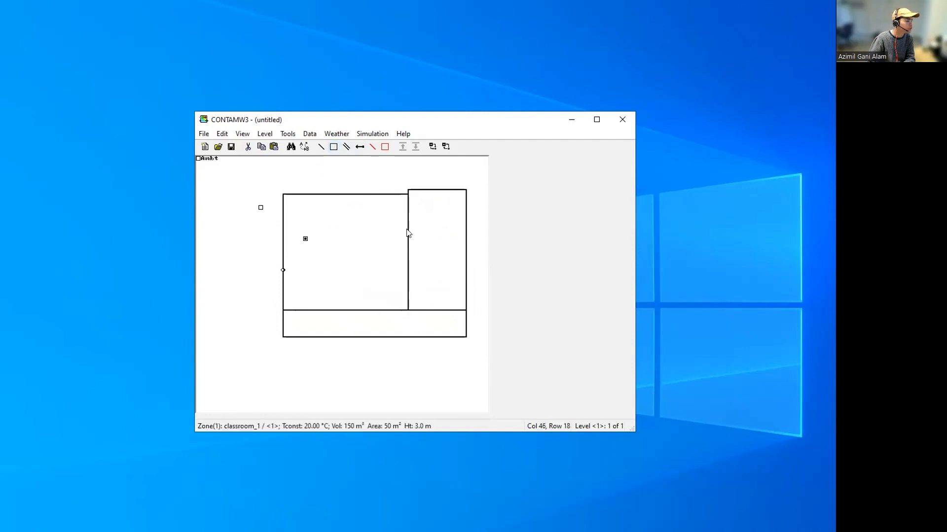
# - Place airflow paths on the walls the classroom shares with the right-hand room and with the room below it
pyautogui.rightClick(407, 230)
pyautogui.click(433, 277)
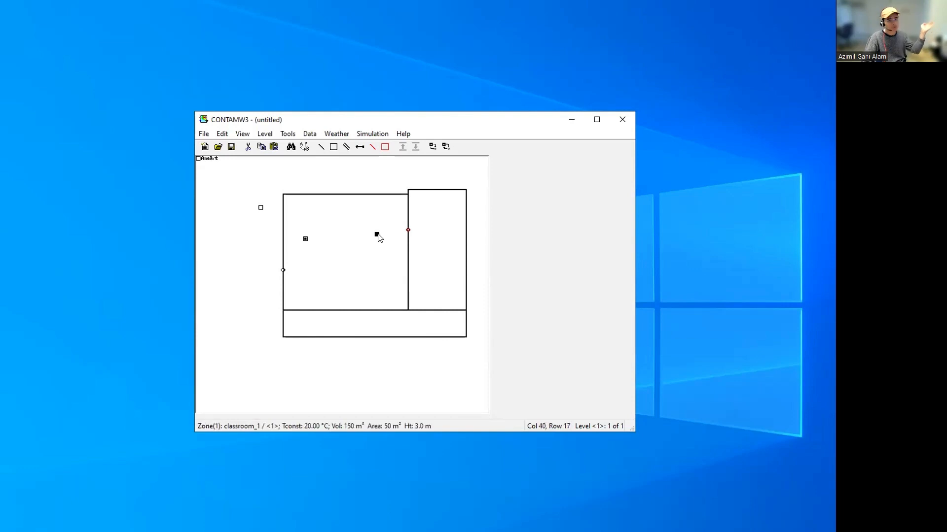
pyautogui.click(438, 247)
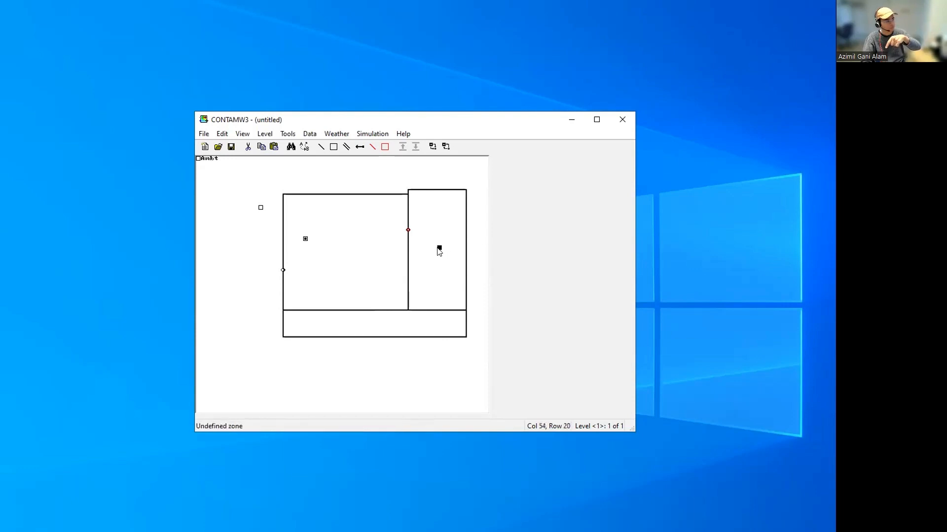
pyautogui.click(367, 252)
pyautogui.rightClick(368, 305)
pyautogui.click(353, 312)
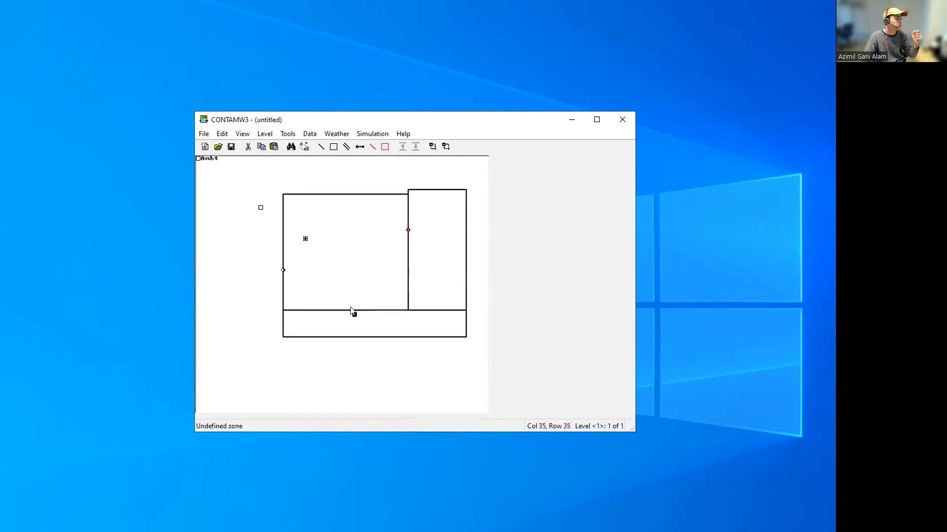
pyautogui.rightClick(350, 310)
pyautogui.click(371, 357)
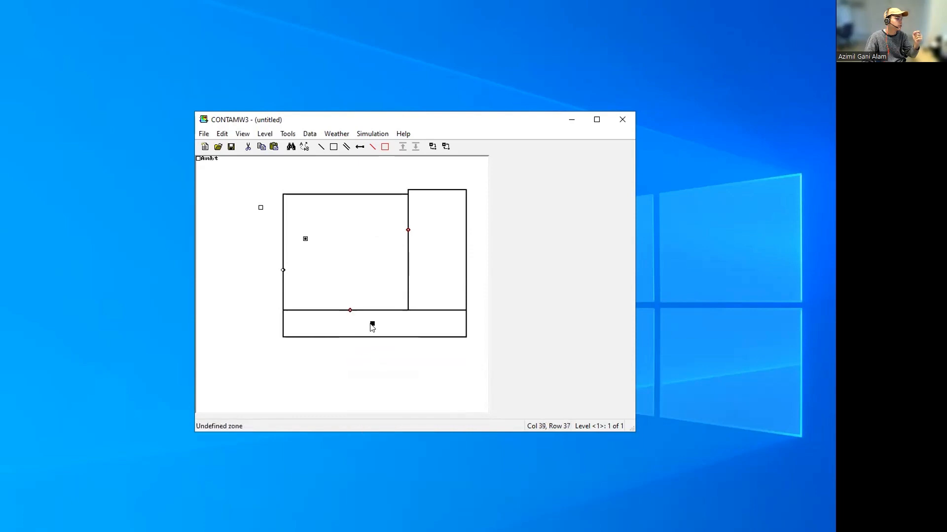
# - Delete the two rooms adjoining the classroom, one below it and one beside its right wall
pyautogui.click(370, 279)
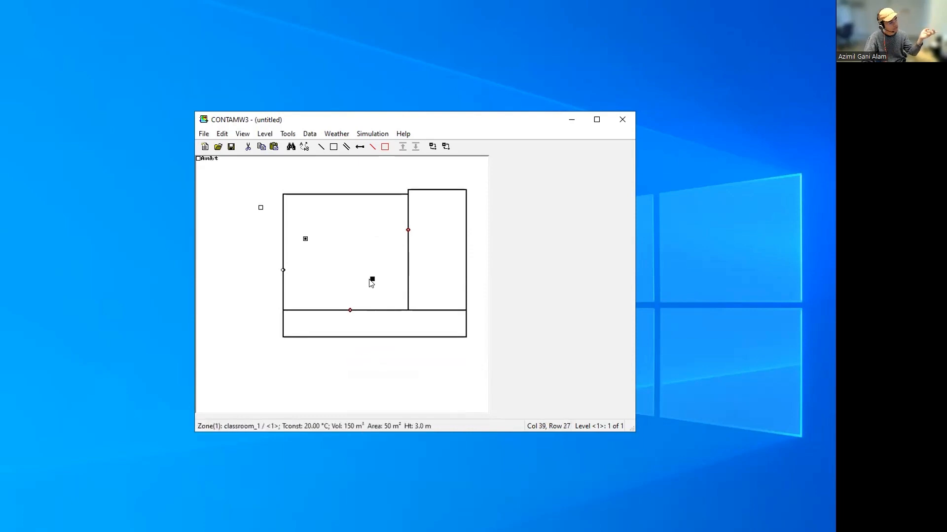
pyautogui.click(358, 320)
pyautogui.click(380, 341)
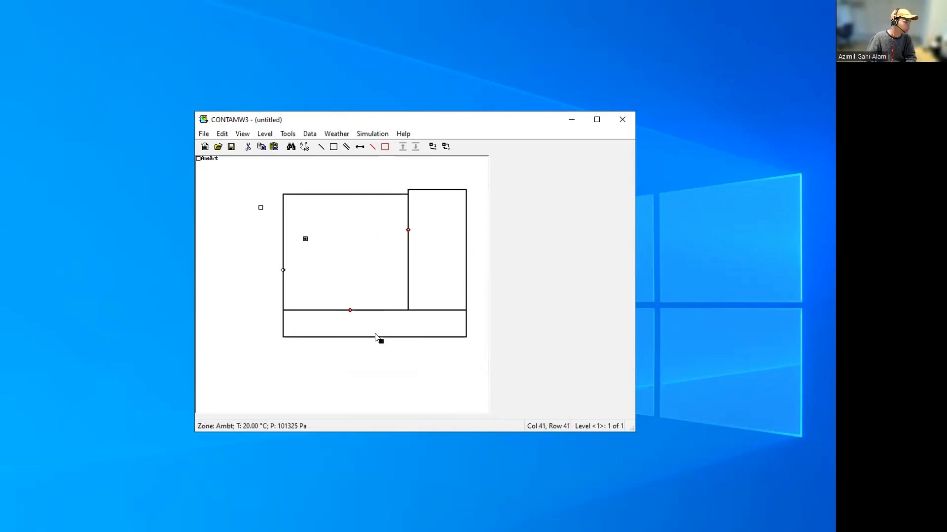
pyautogui.click(377, 333)
pyautogui.click(378, 336)
pyautogui.press('Delete')
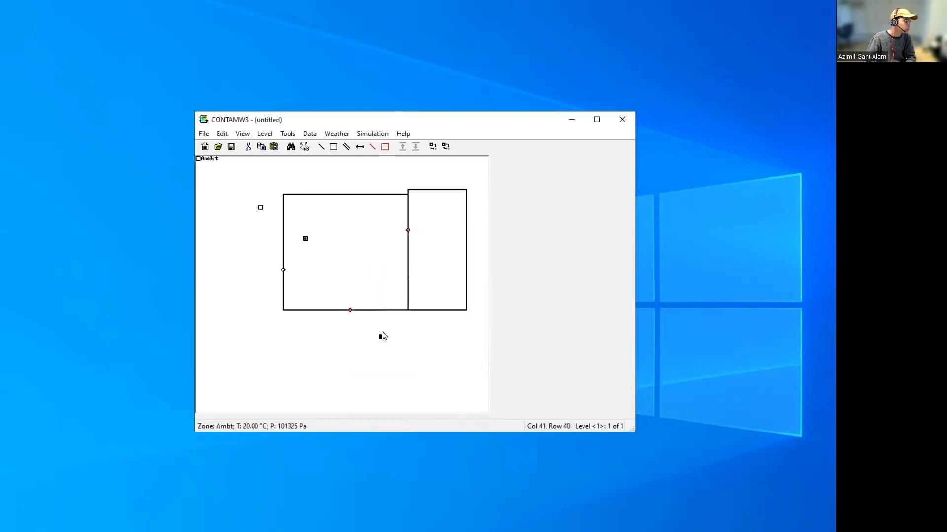
pyautogui.click(429, 309)
pyautogui.press('Delete')
# - Delete the undefined airflow paths on the classroom's right and bottom walls
pyautogui.click(407, 229)
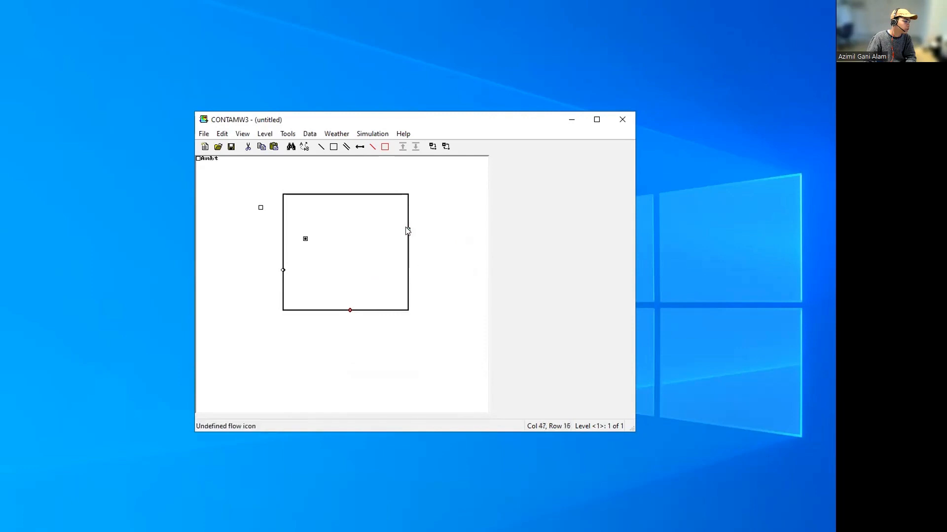
pyautogui.click(351, 310)
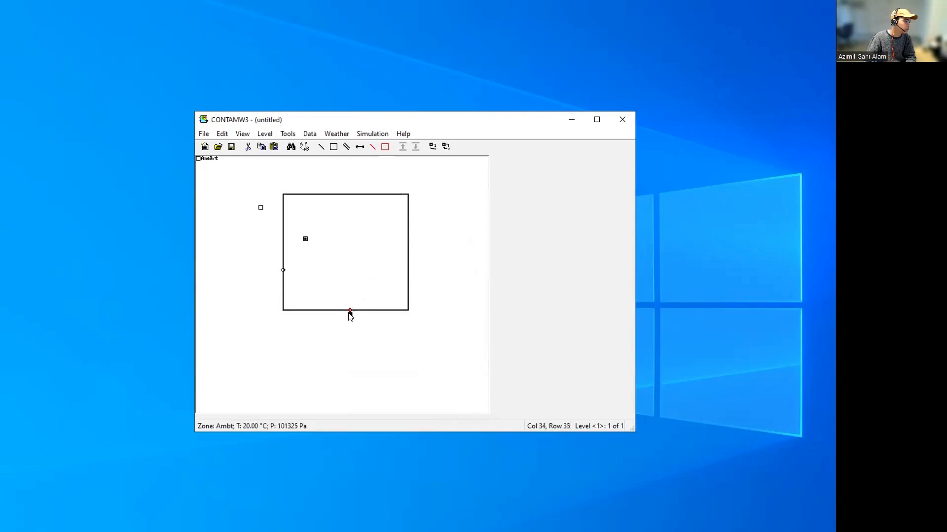
pyautogui.click(350, 311)
pyautogui.press('Delete')
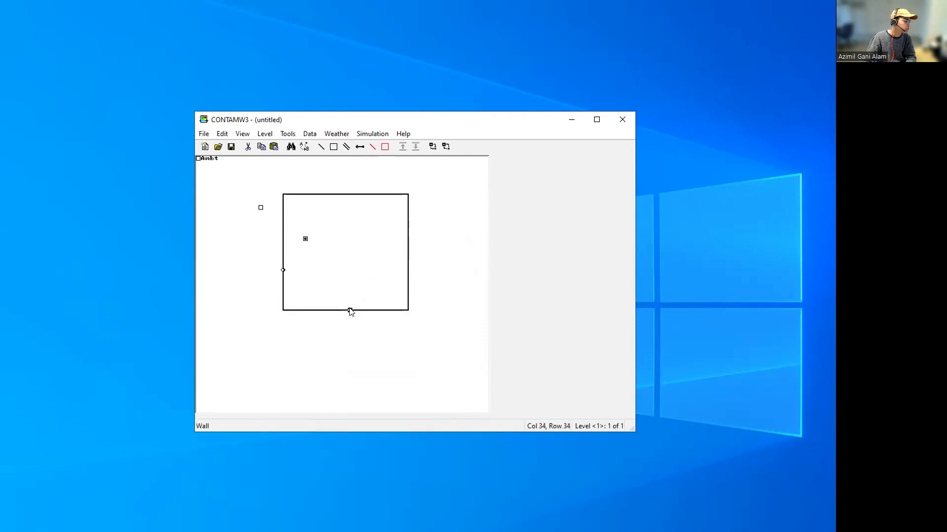
# - Place a new airflow path near the middle of the classroom's right wall
pyautogui.click(407, 262)
pyautogui.rightClick(408, 262)
pyautogui.click(427, 307)
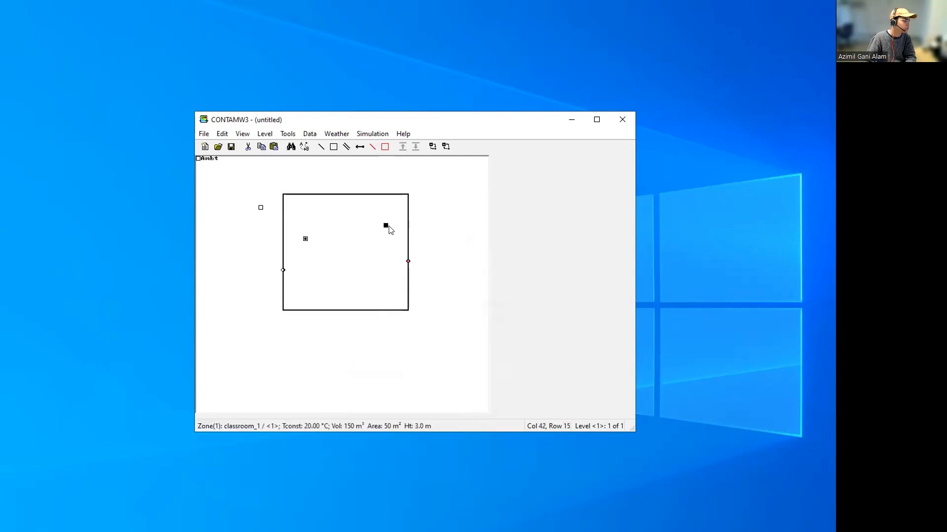
# - Assign the existing el_fan_SA element to the right-wall airflow path and rename the element el_fan
pyautogui.doubleClick(407, 262)
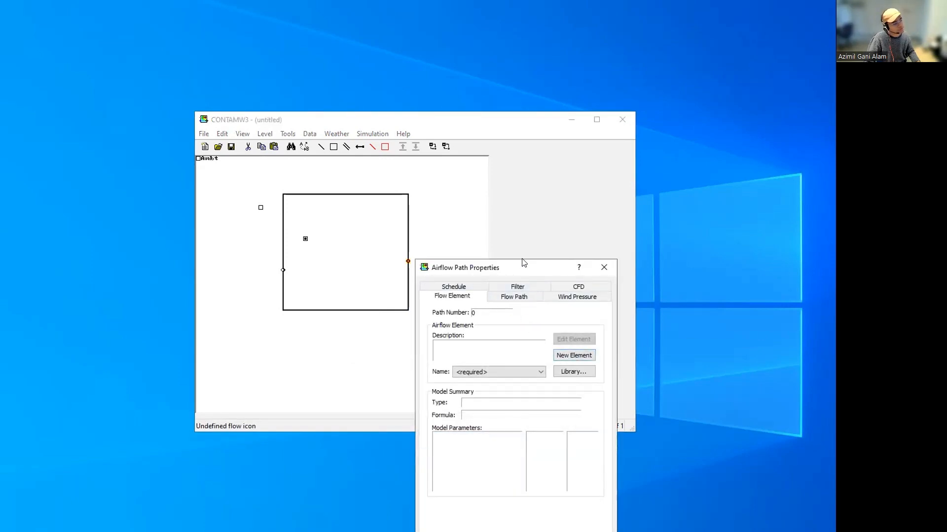
pyautogui.moveTo(523, 262); pyautogui.dragTo(543, 186)
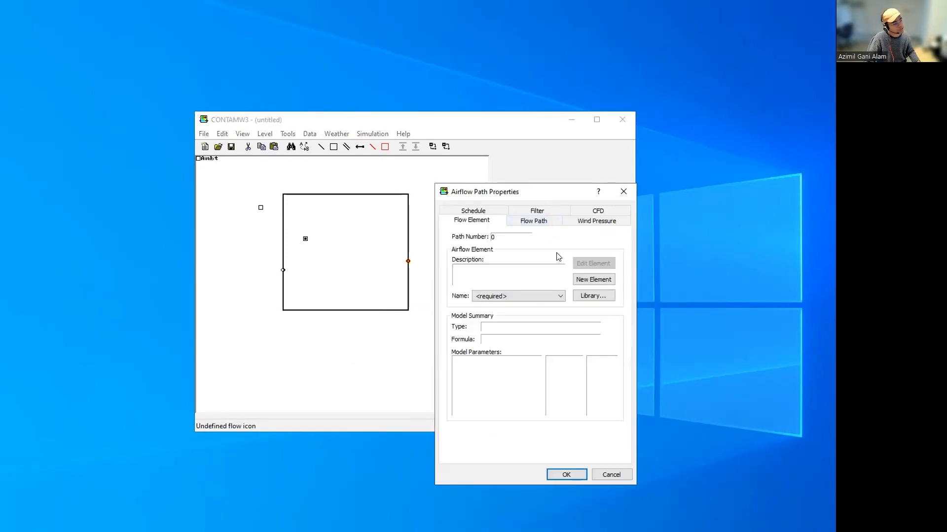
pyautogui.click(586, 282)
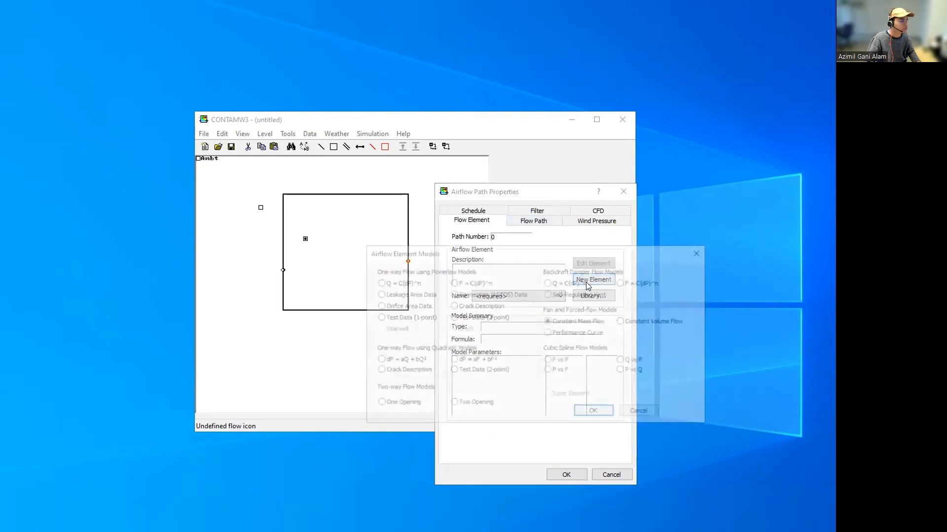
pyautogui.click(643, 413)
pyautogui.click(543, 296)
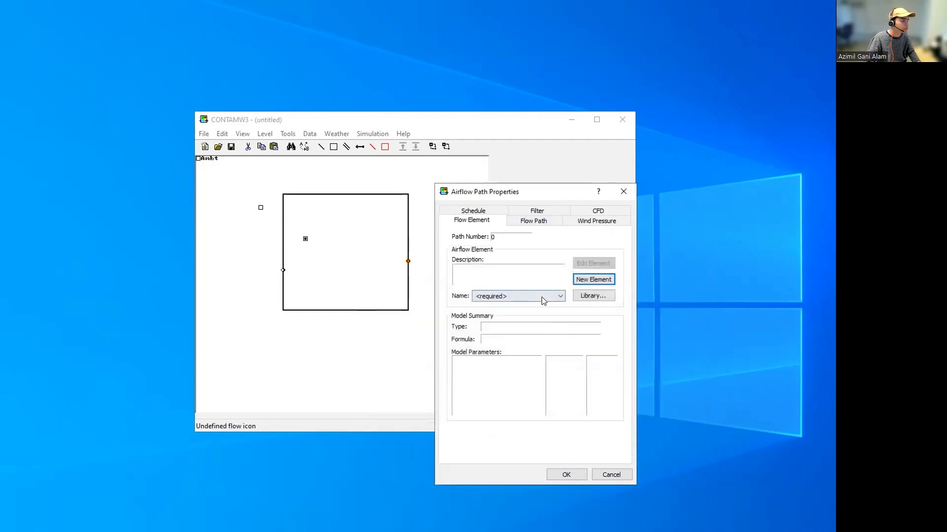
pyautogui.click(531, 310)
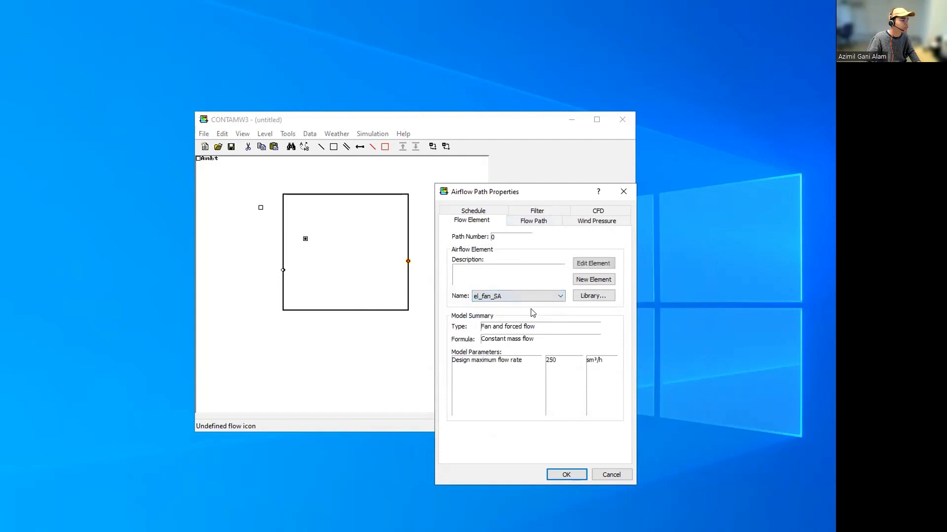
pyautogui.click(593, 264)
pyautogui.click(564, 310)
pyautogui.press('BackSpace')
pyautogui.press('BackSpace')
pyautogui.press('BackSpace')
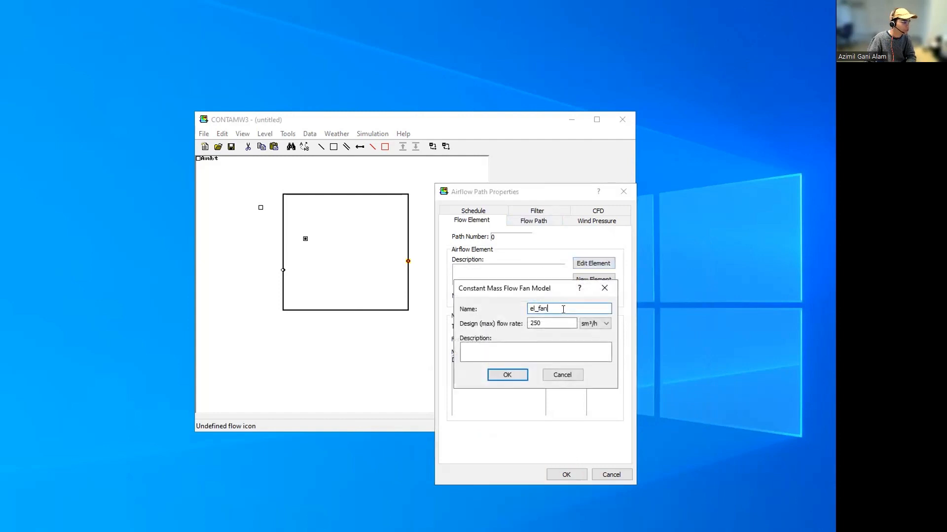
pyautogui.click(520, 376)
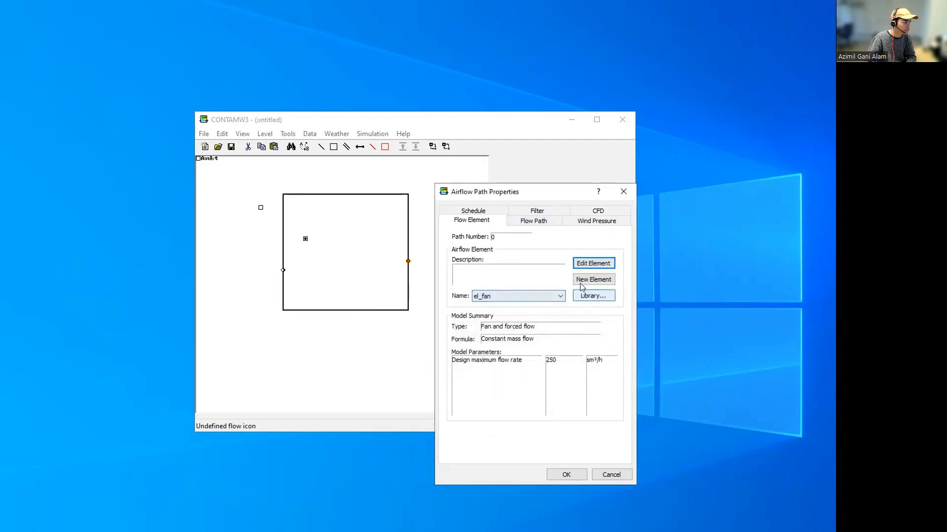
# - Review the right-wall path's elevation, multiplier, flow direction and schedule, and the el_fan element's design flow rate
pyautogui.click(528, 221)
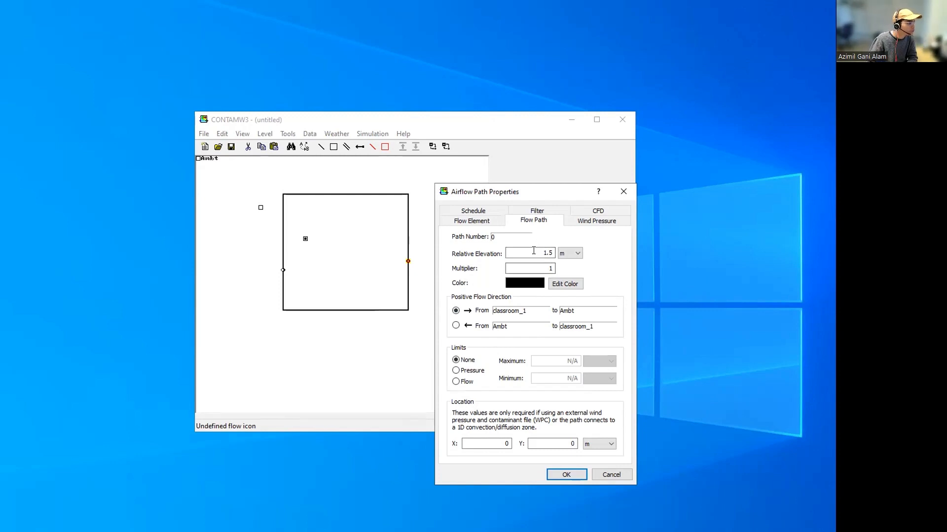
pyautogui.moveTo(536, 267); pyautogui.dragTo(572, 266)
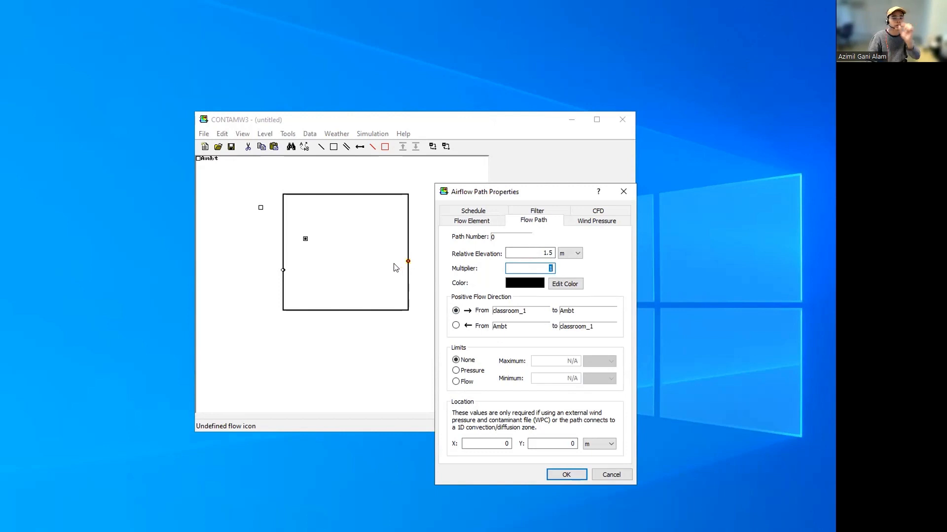
pyautogui.click(465, 224)
pyautogui.click(532, 296)
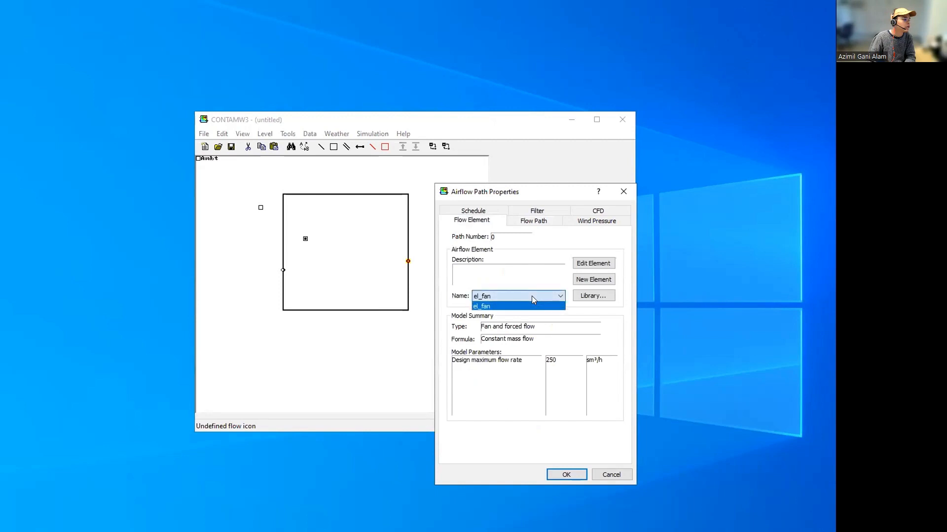
pyautogui.click(532, 306)
pyautogui.click(540, 222)
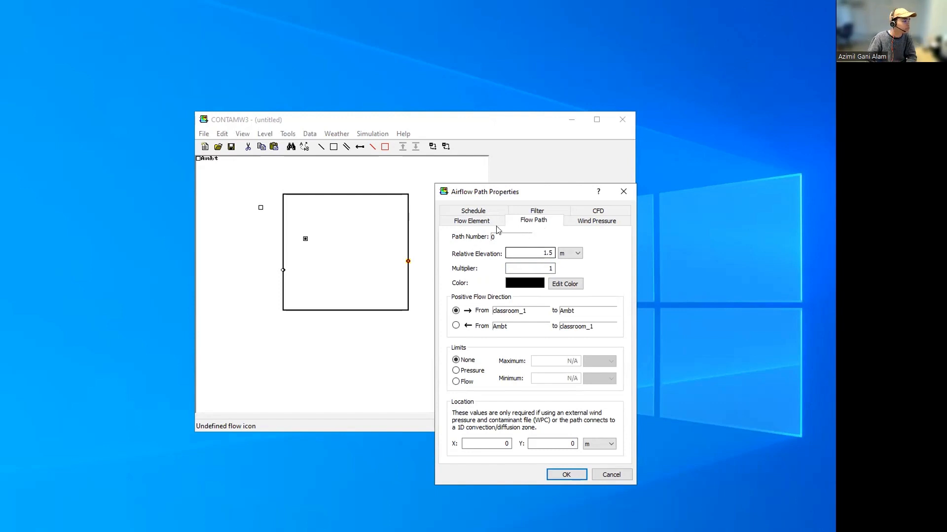
pyautogui.click(495, 212)
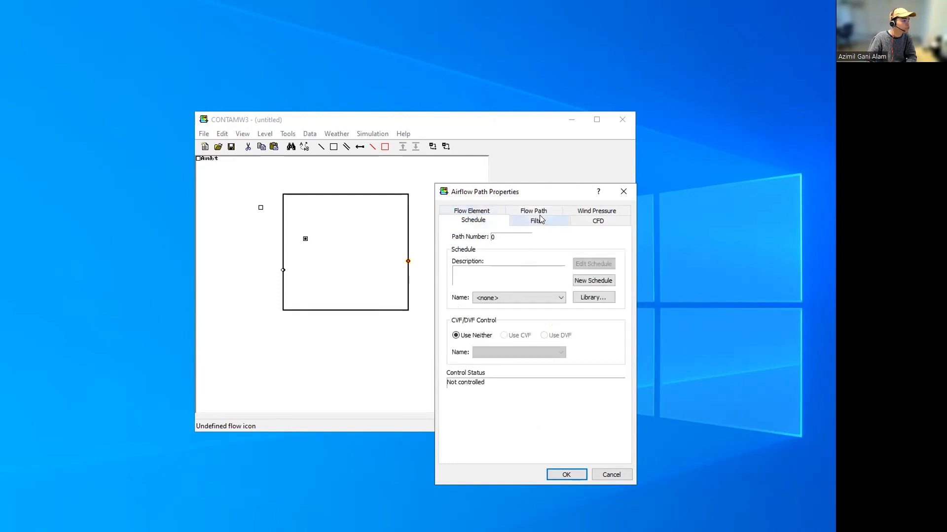
pyautogui.click(540, 215)
pyautogui.doubleClick(535, 269)
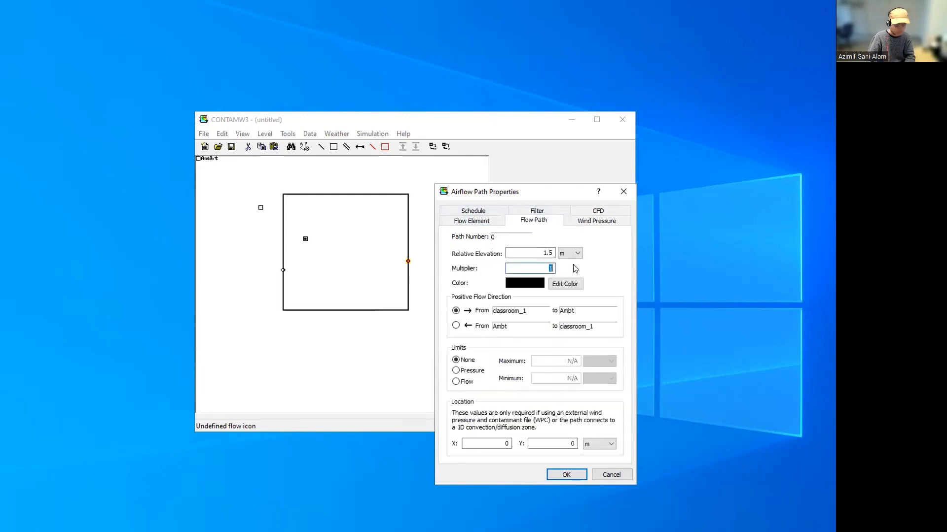
pyautogui.click(476, 222)
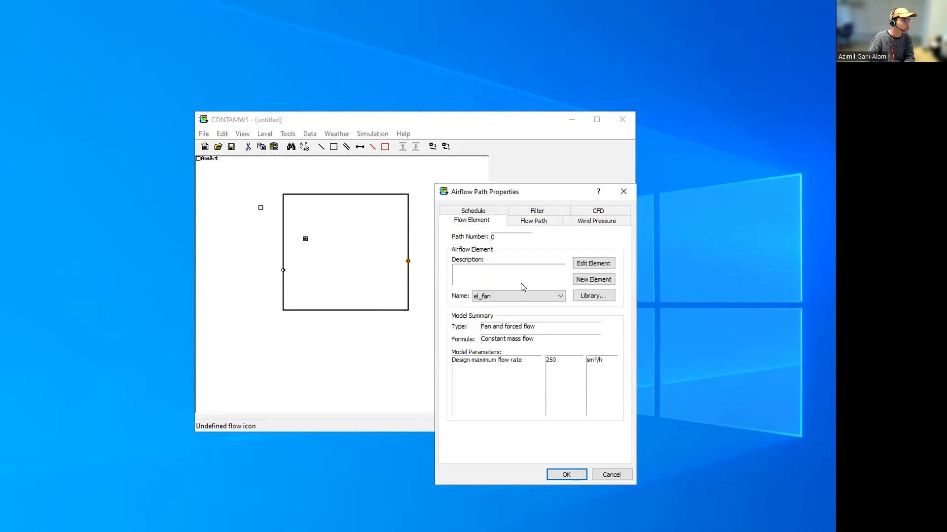
pyautogui.click(599, 264)
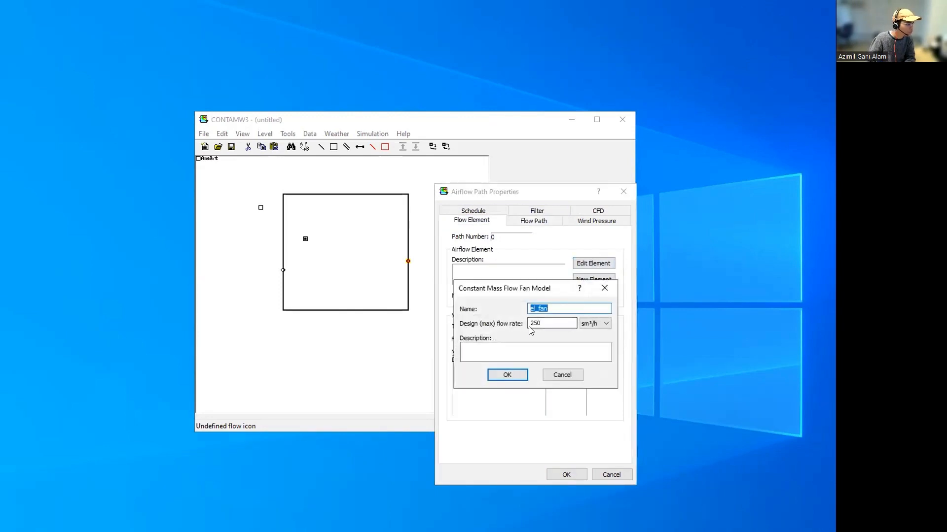
pyautogui.click(507, 375)
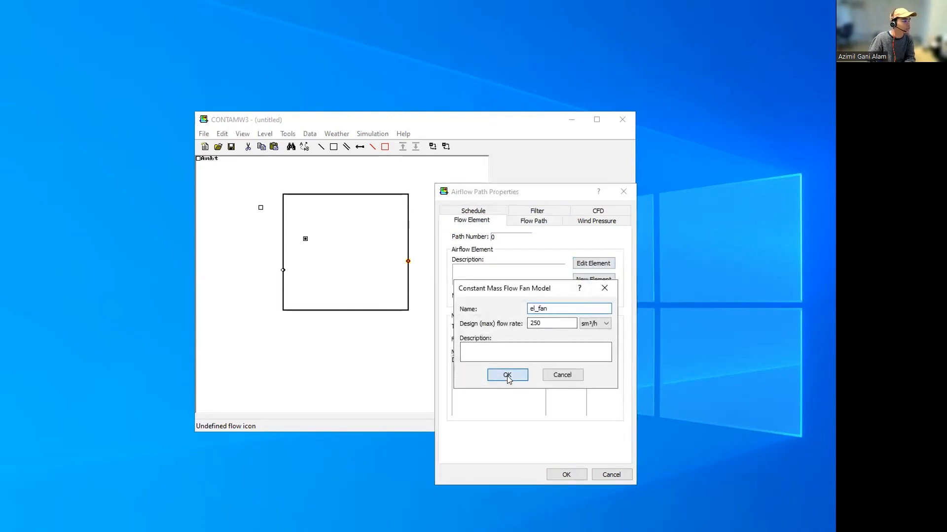
# - Set the right-wall airflow path's multiplier to 1
pyautogui.click(534, 221)
pyautogui.doubleClick(536, 267)
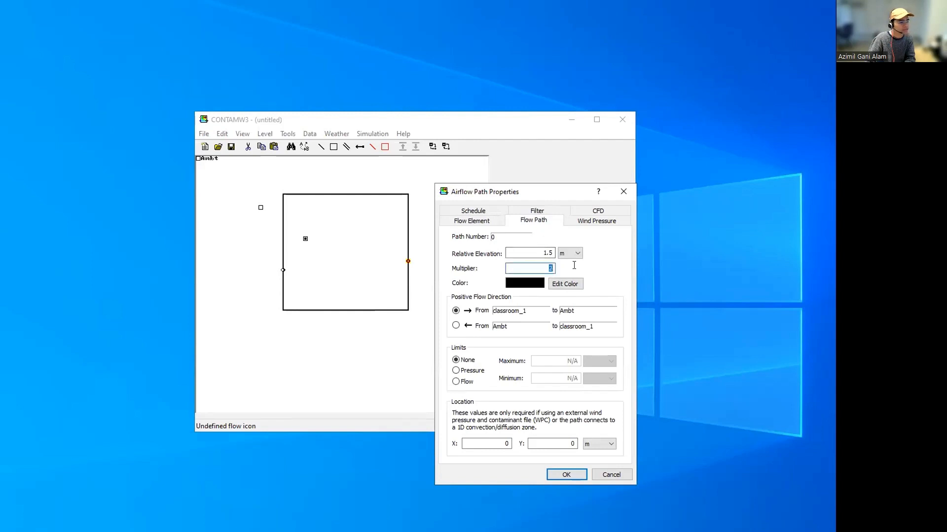
pyautogui.write('1')
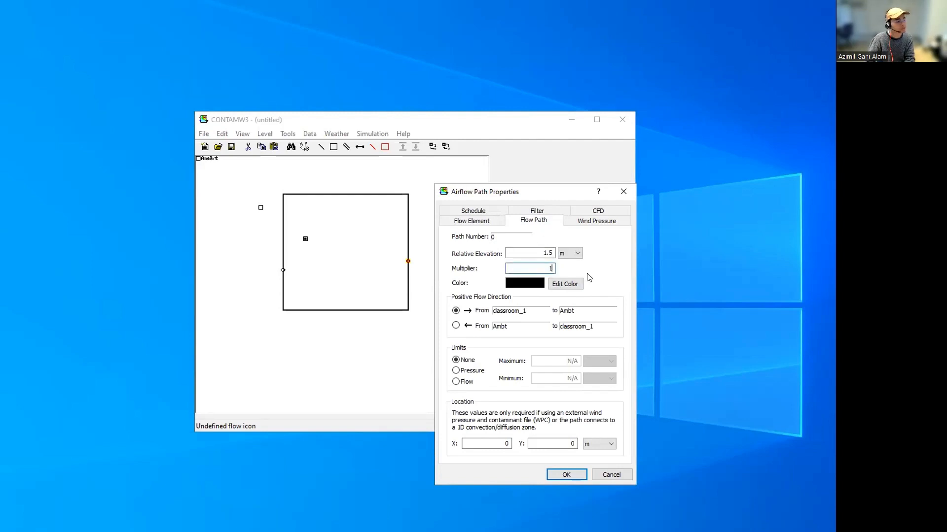
# - Check the el_fan element's design flow rate and the path's schedule settings, and apply the airflow path properties
pyautogui.click(473, 221)
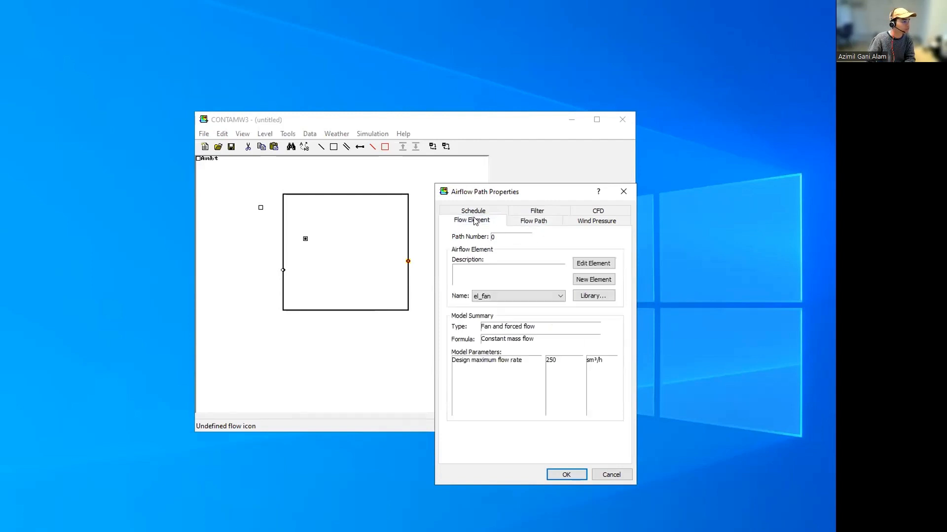
pyautogui.click(593, 264)
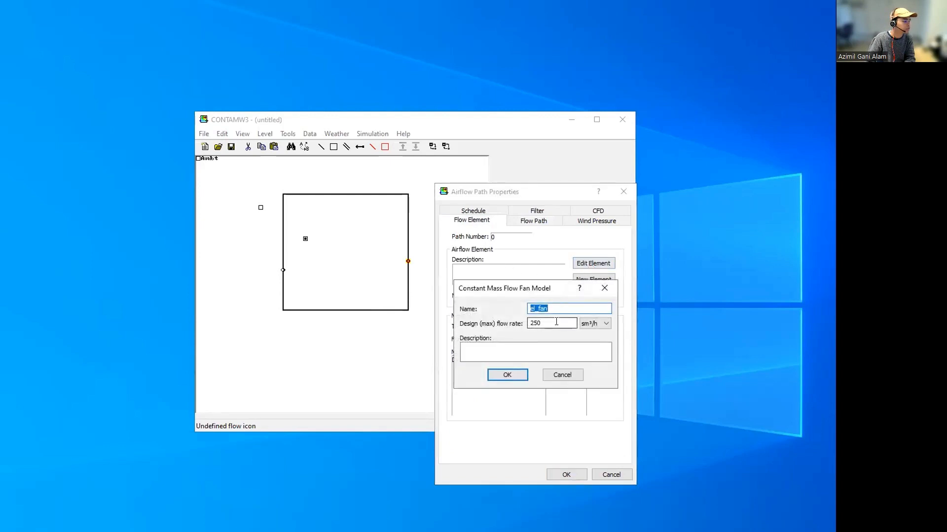
pyautogui.moveTo(554, 323); pyautogui.dragTo(526, 322)
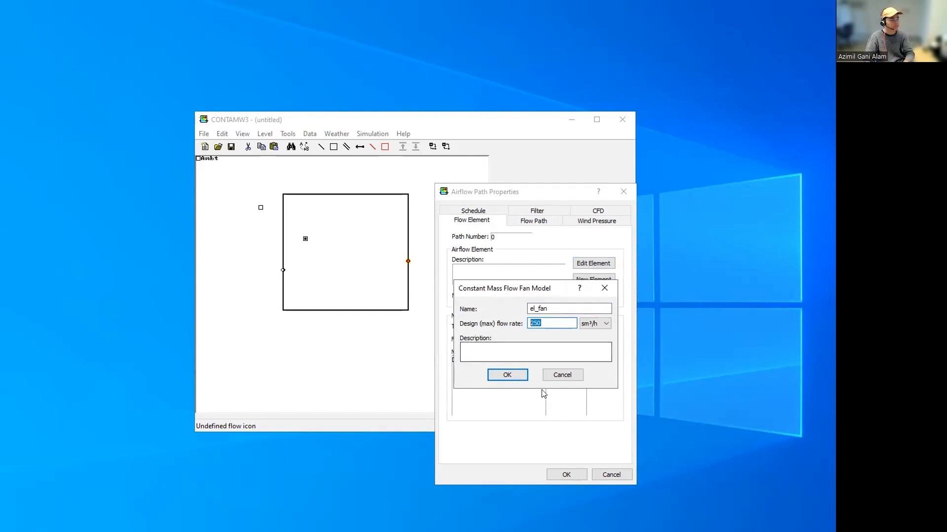
pyautogui.click(508, 374)
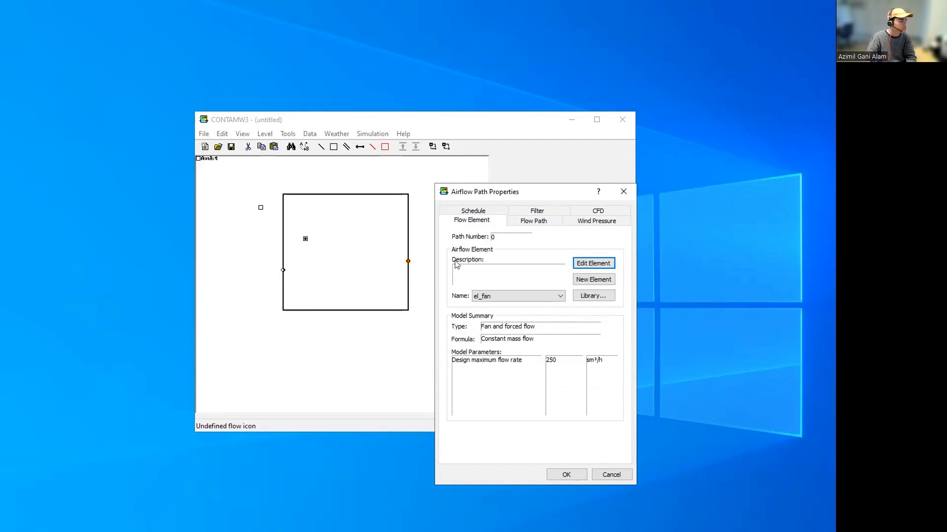
pyautogui.click(473, 211)
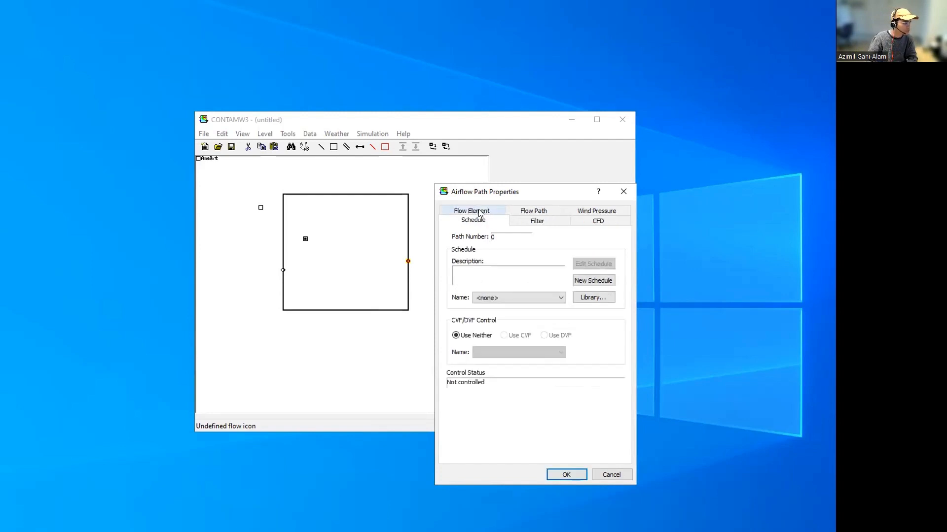
pyautogui.click(566, 475)
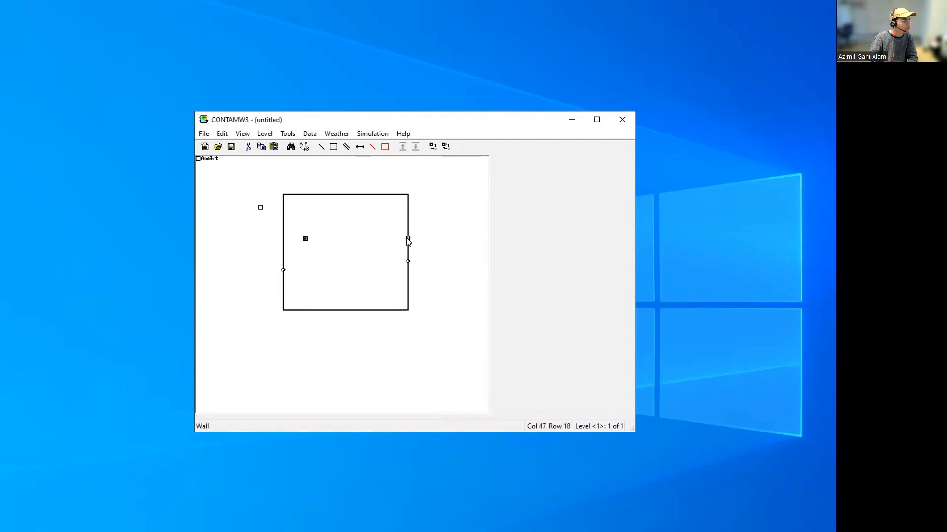
# - Place a second airflow path on the classroom's left wall below the existing one and open its properties
pyautogui.rightClick(283, 289)
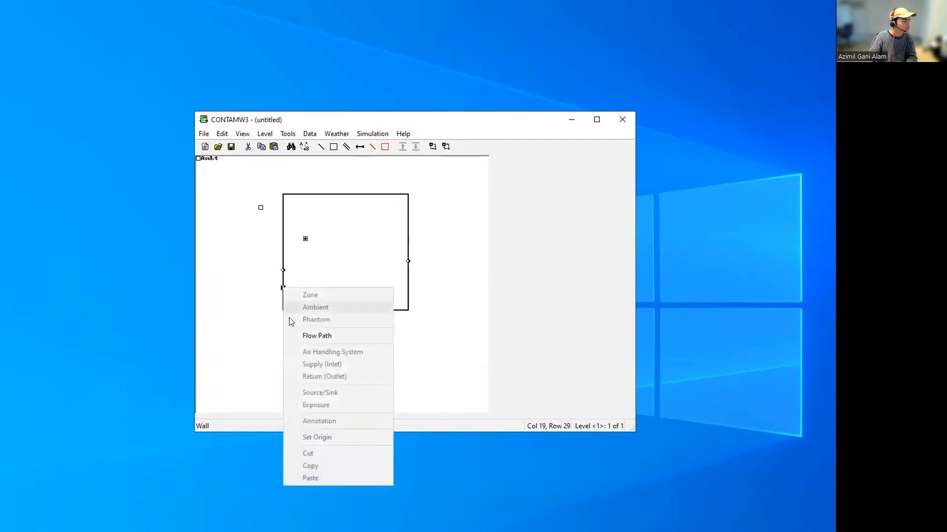
pyautogui.click(298, 335)
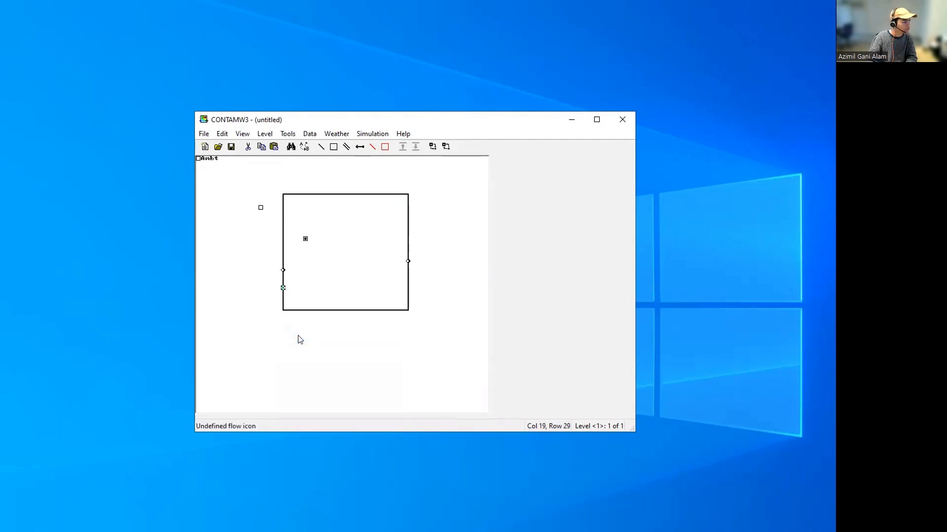
pyautogui.doubleClick(283, 289)
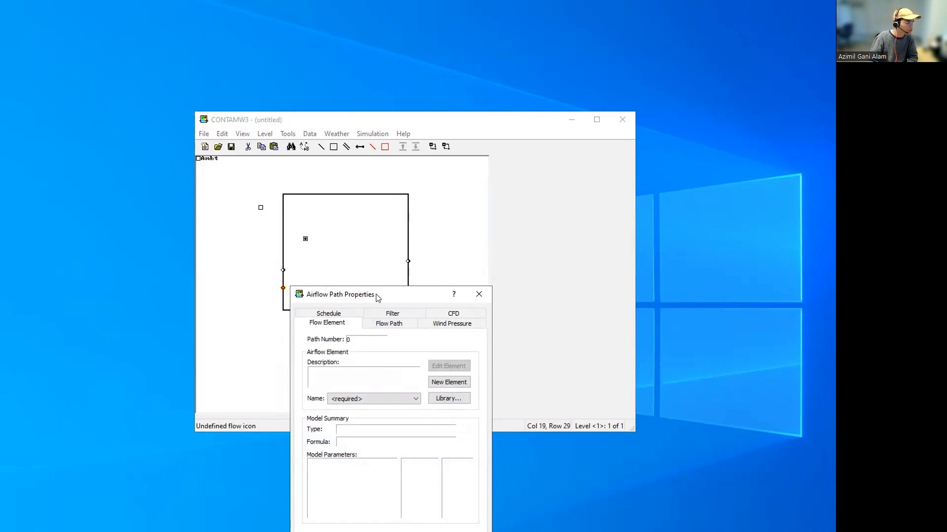
pyautogui.moveTo(378, 298); pyautogui.dragTo(595, 172)
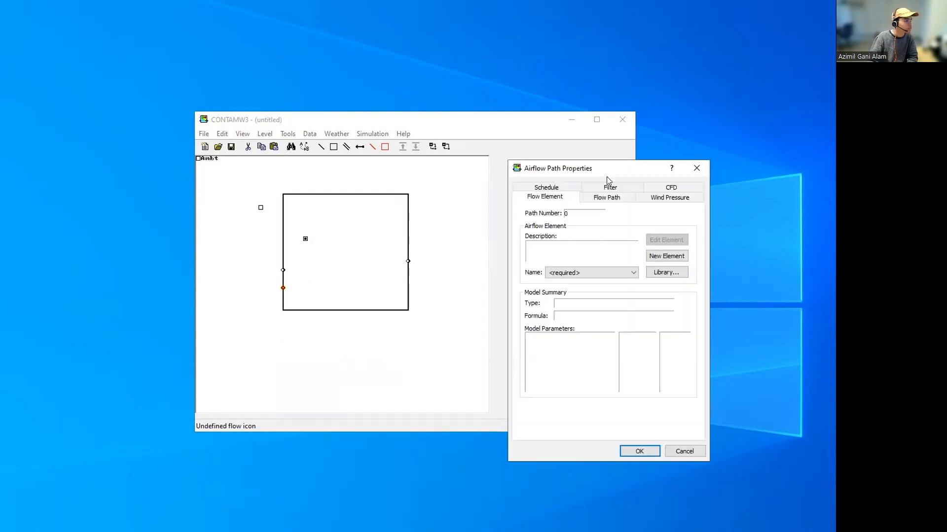
# - Create a new airflow element for the lower left-wall path using the Leakage Area Data powerlaw model
pyautogui.click(633, 273)
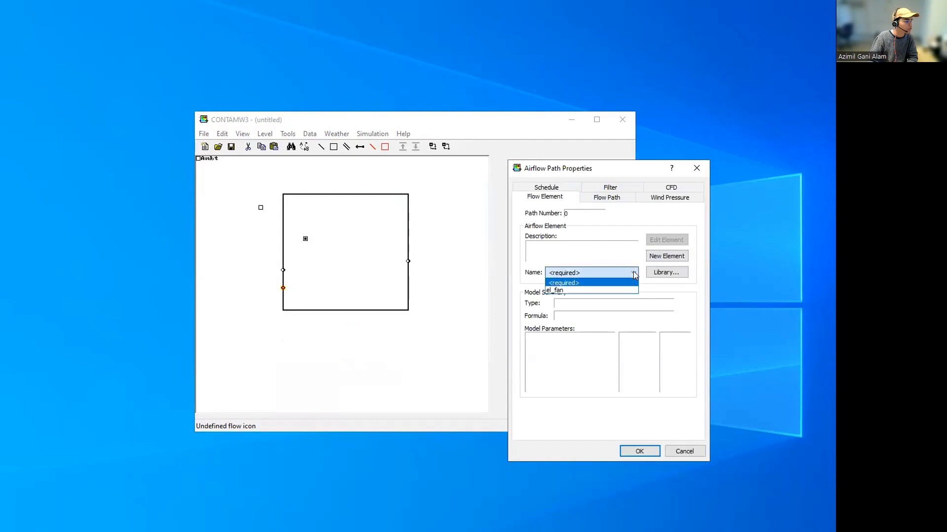
pyautogui.click(633, 272)
pyautogui.click(659, 257)
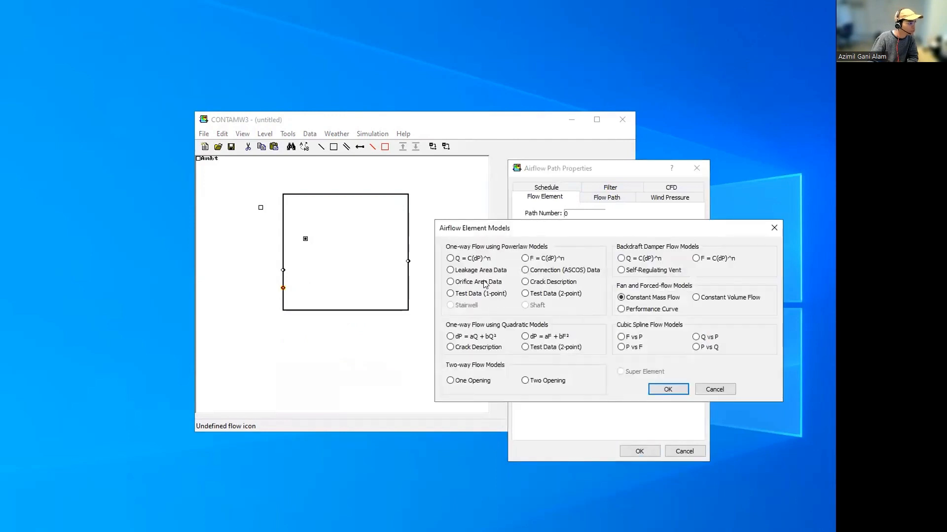
pyautogui.click(487, 272)
pyautogui.click(665, 389)
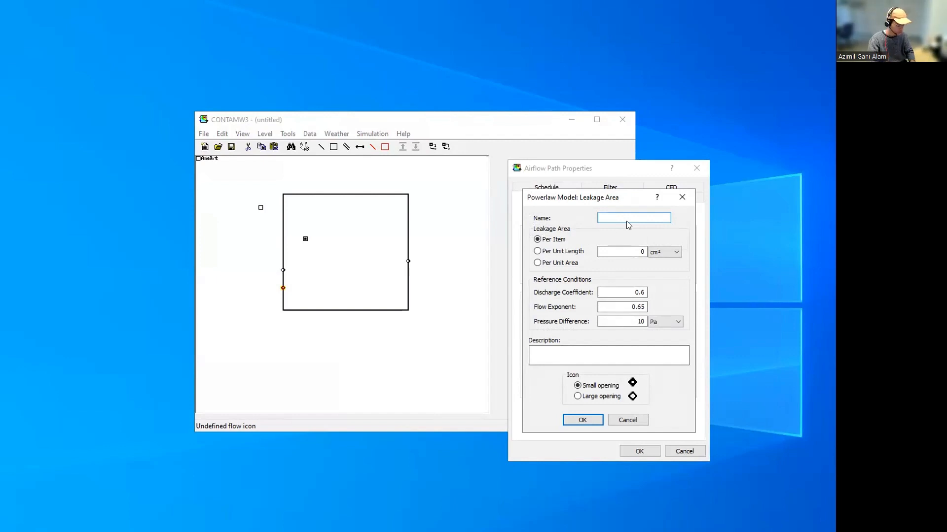
# - Define the leakage element as door with 100 cm²/m per unit length and the large opening icon
pyautogui.write('door')
pyautogui.press('Tab')
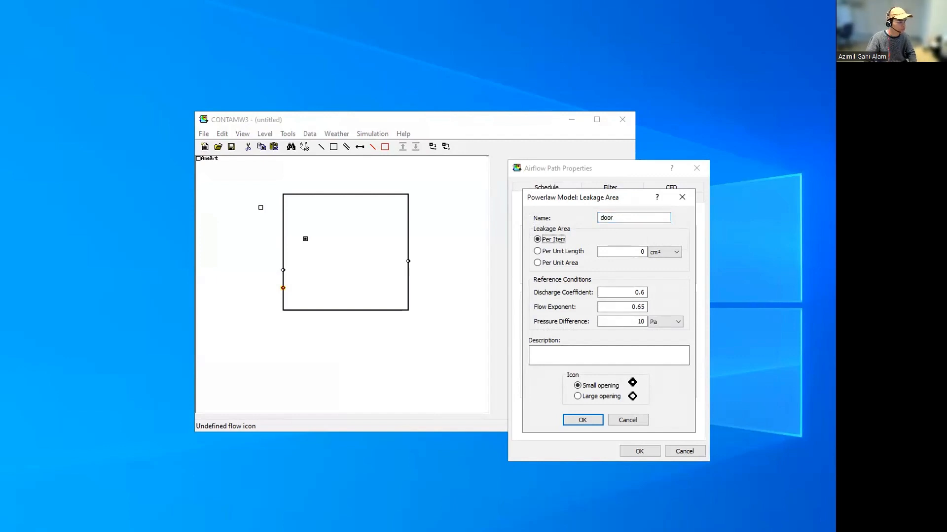
pyautogui.click(567, 253)
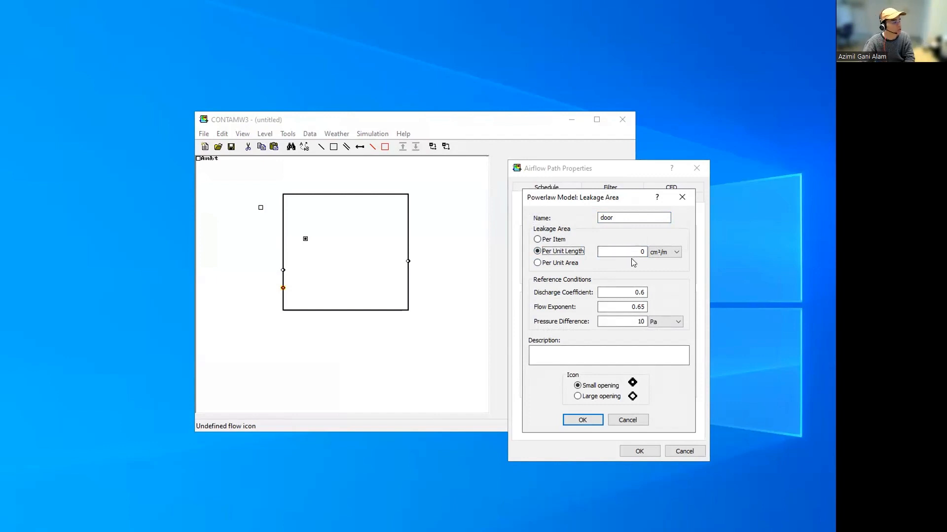
pyautogui.press('Tab')
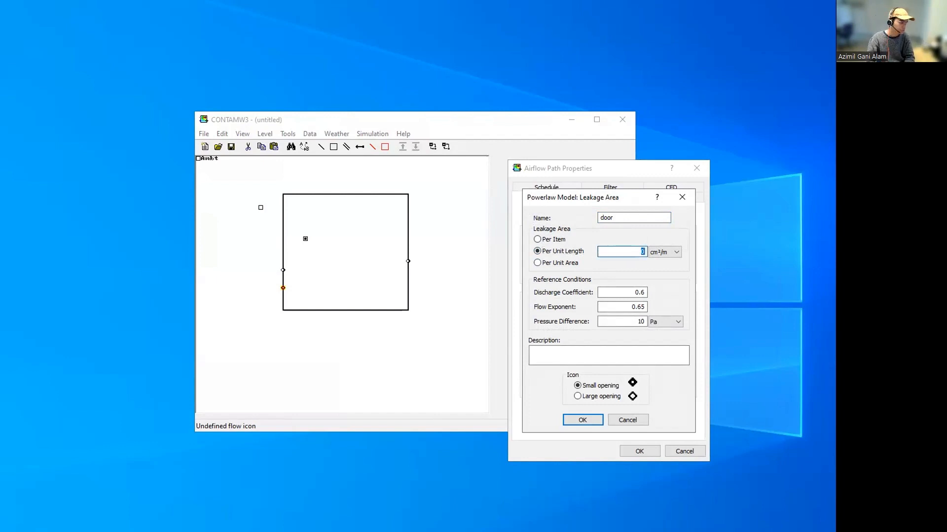
pyautogui.write('60')
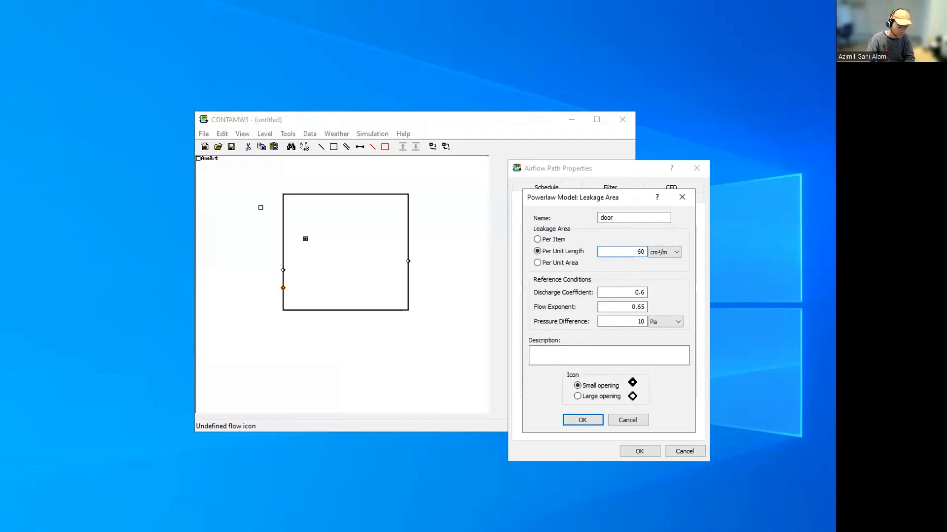
pyautogui.write('100')
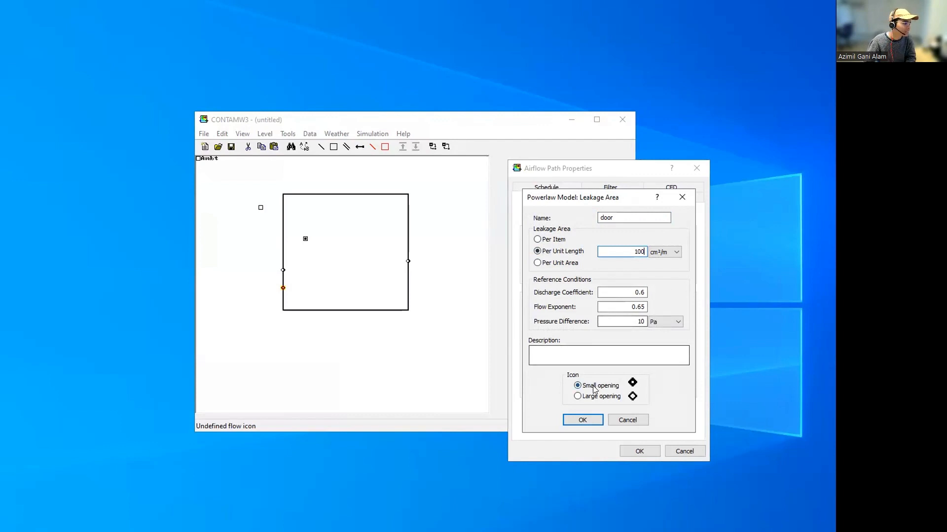
pyautogui.click(592, 398)
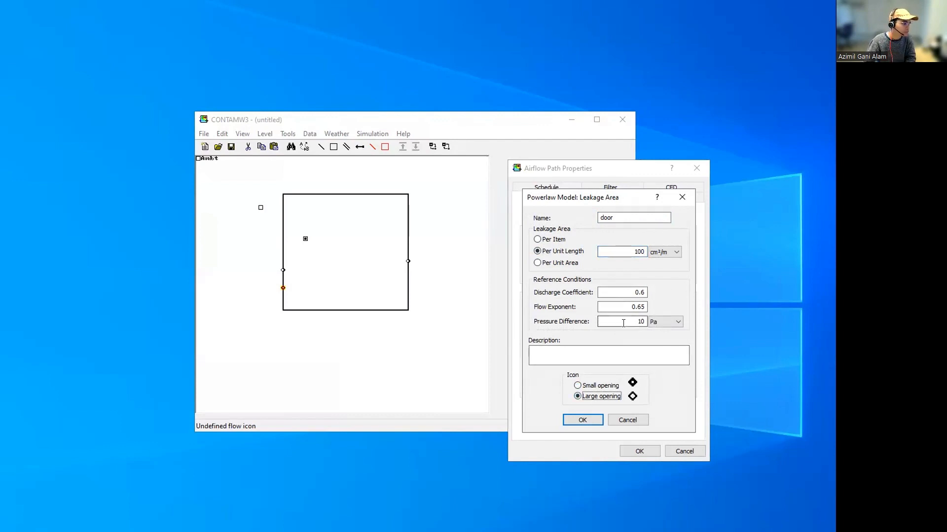
pyautogui.click(582, 420)
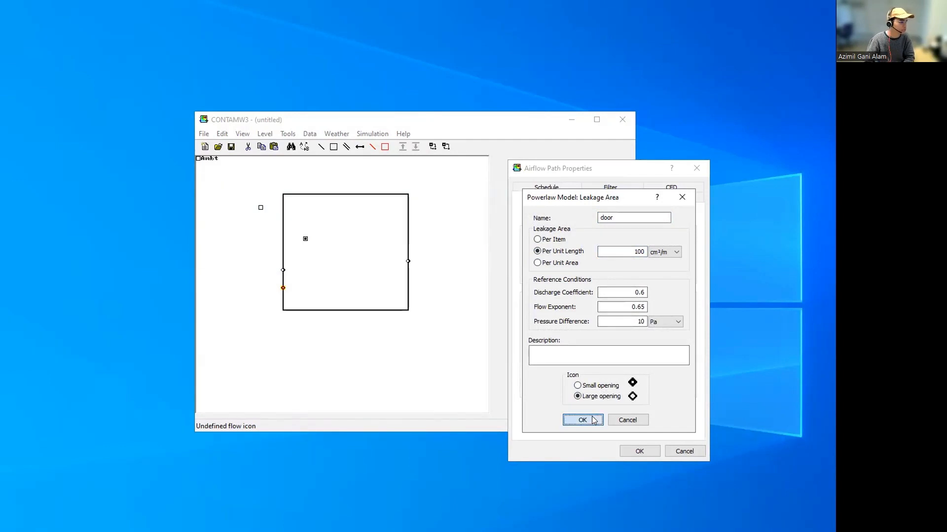
# - Check the door path's schedule and flow path settings, and apply the airflow path properties
pyautogui.click(566, 188)
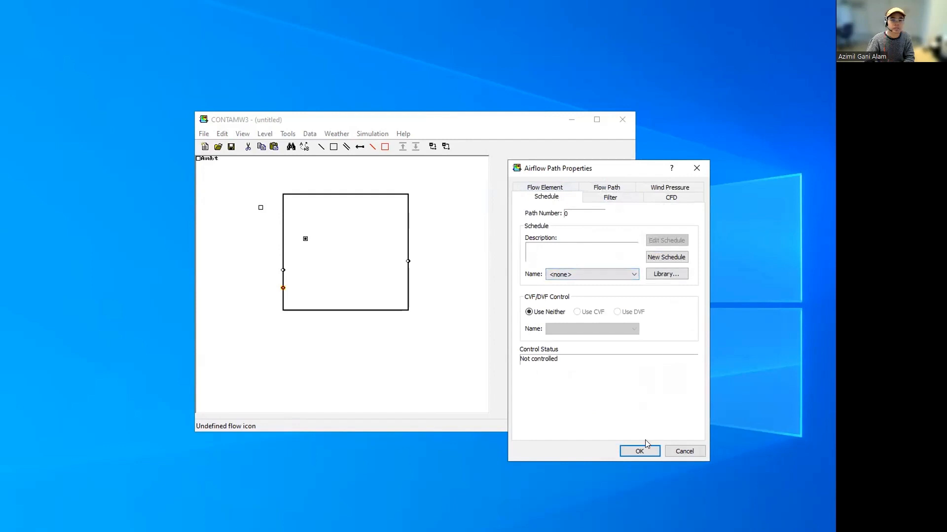
pyautogui.click(607, 188)
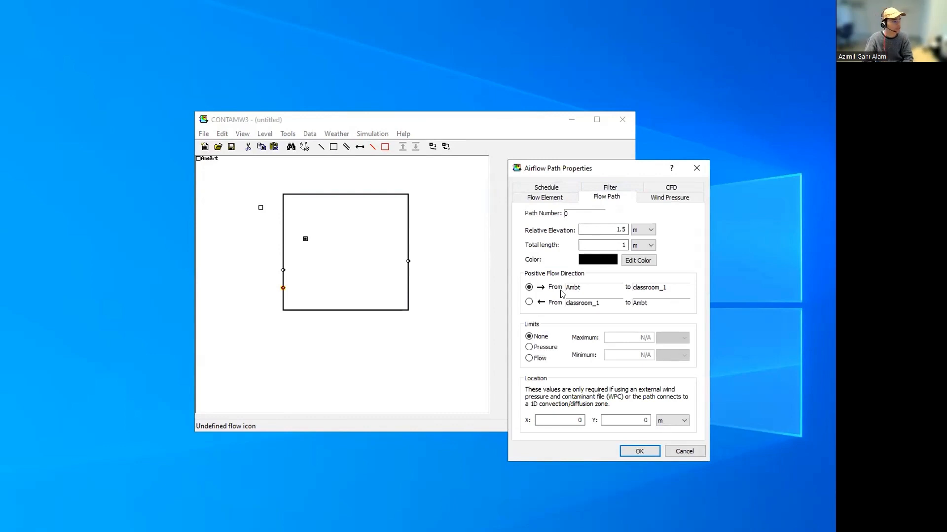
pyautogui.click(636, 449)
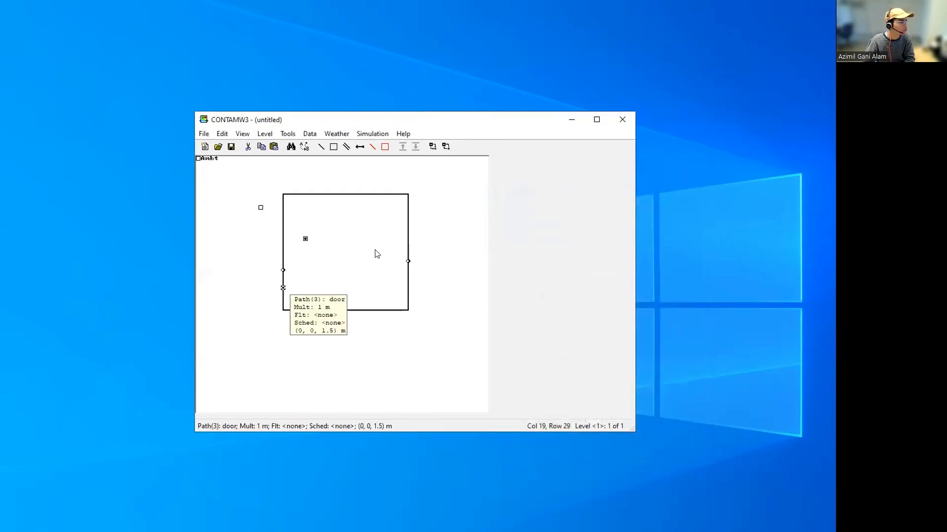
# - Try to place an exposure element inside the classroom zone
pyautogui.rightClick(316, 249)
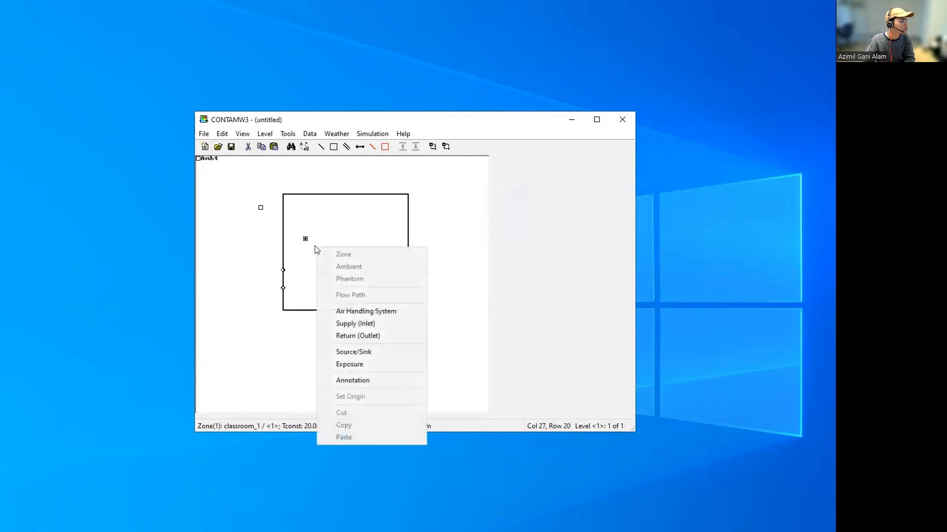
pyautogui.click(349, 361)
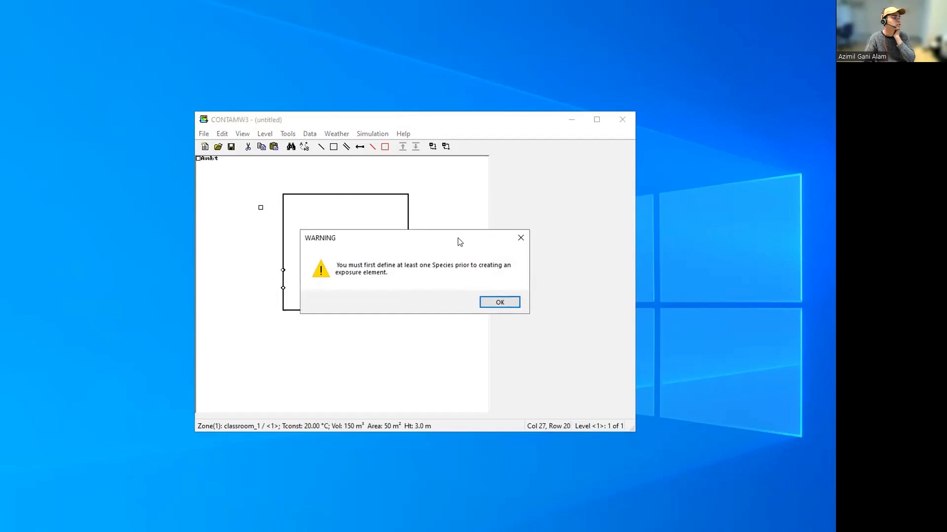
pyautogui.moveTo(458, 241); pyautogui.dragTo(484, 266)
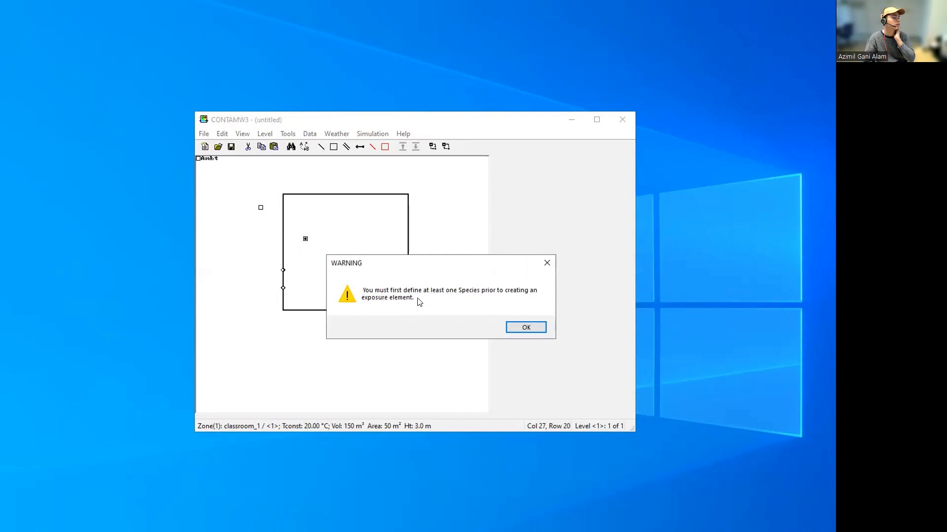
pyautogui.click(512, 328)
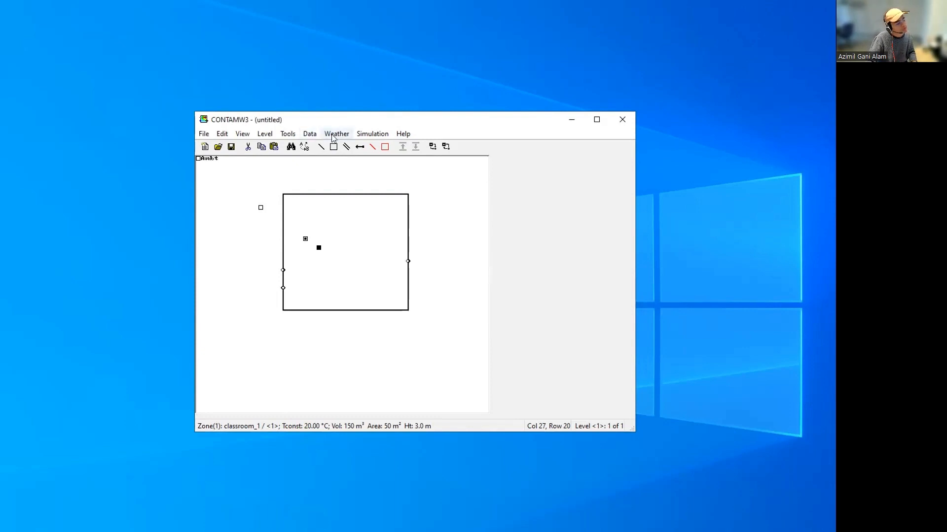
# - Create a new project species named Nitrogen and flag it as a non-trace contaminant used in the simulation
pyautogui.click(309, 135)
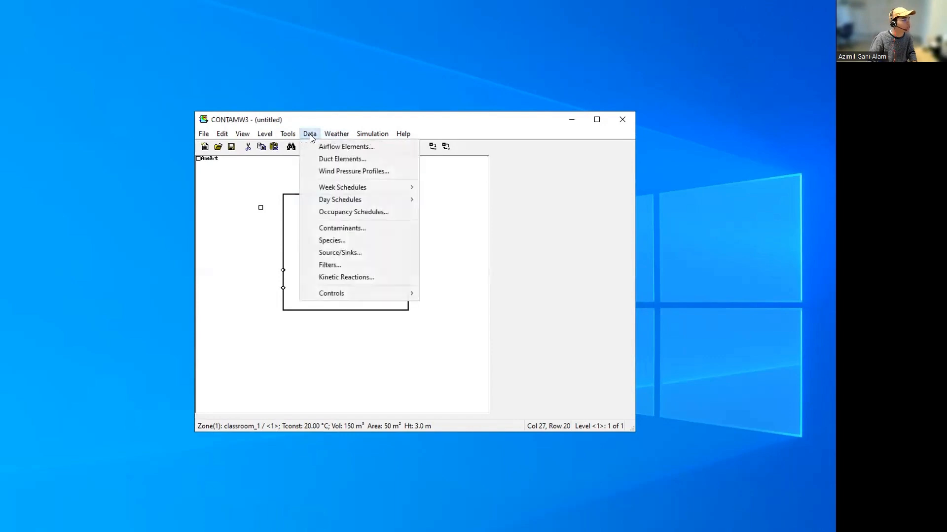
pyautogui.click(316, 228)
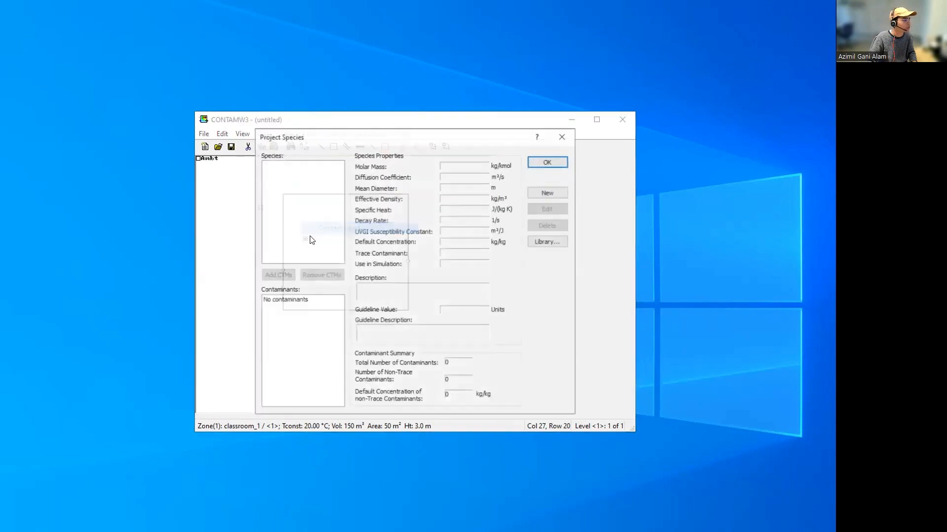
pyautogui.click(551, 197)
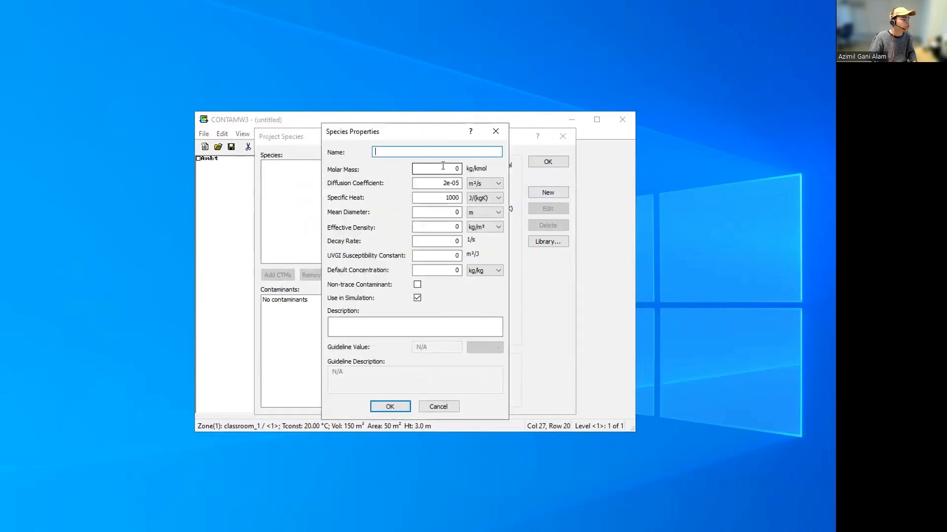
pyautogui.moveTo(443, 166); pyautogui.dragTo(461, 168)
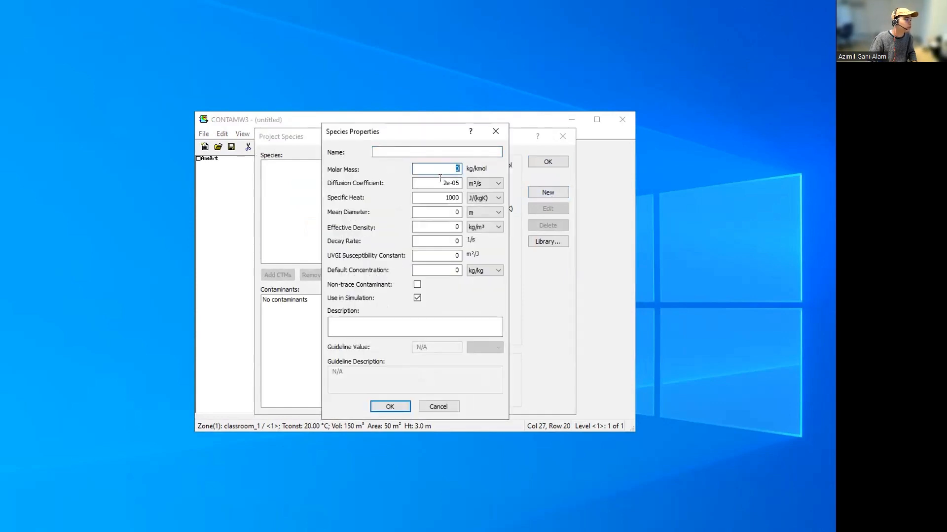
pyautogui.click(444, 168)
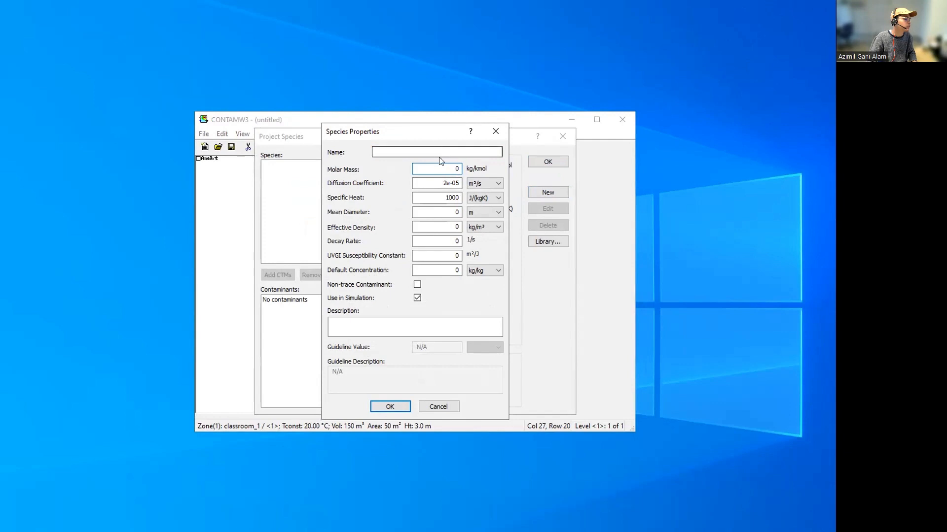
pyautogui.moveTo(444, 170); pyautogui.dragTo(472, 172)
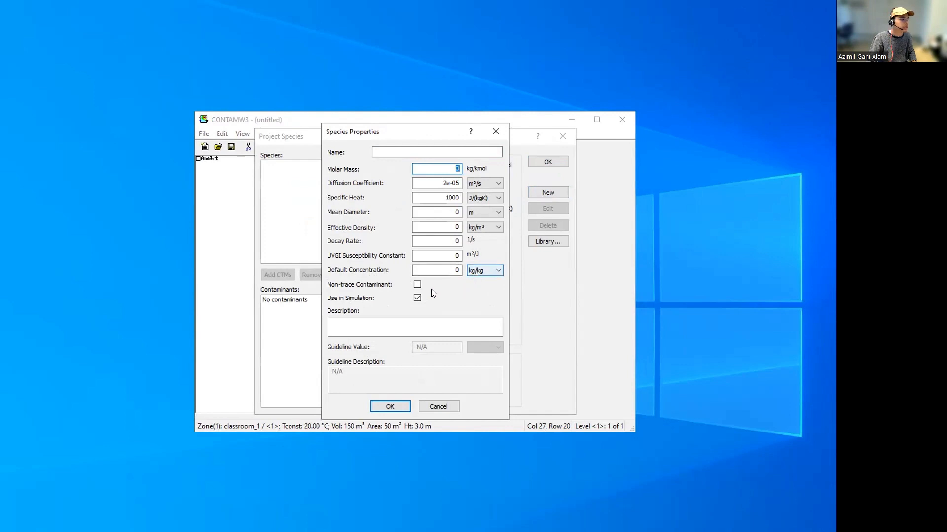
pyautogui.click(417, 285)
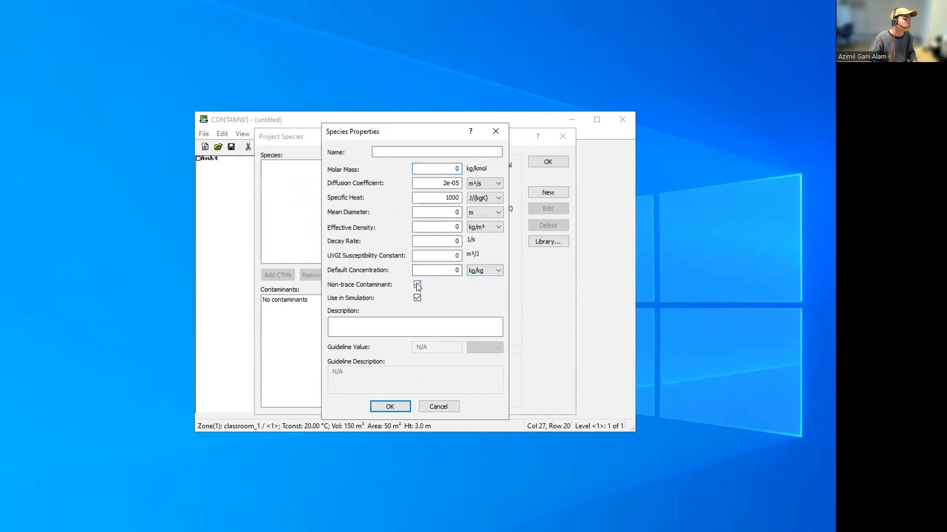
pyautogui.click(417, 298)
pyautogui.click(492, 272)
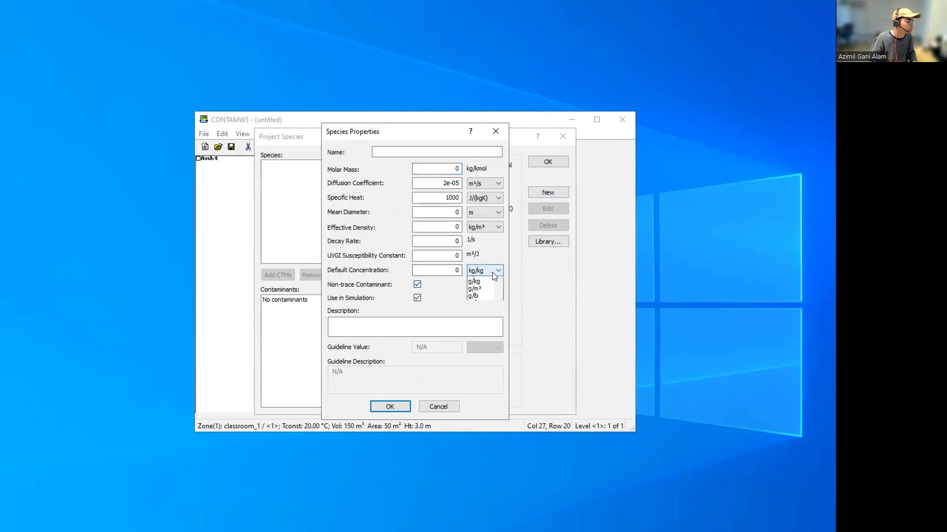
pyautogui.click(492, 273)
pyautogui.click(444, 149)
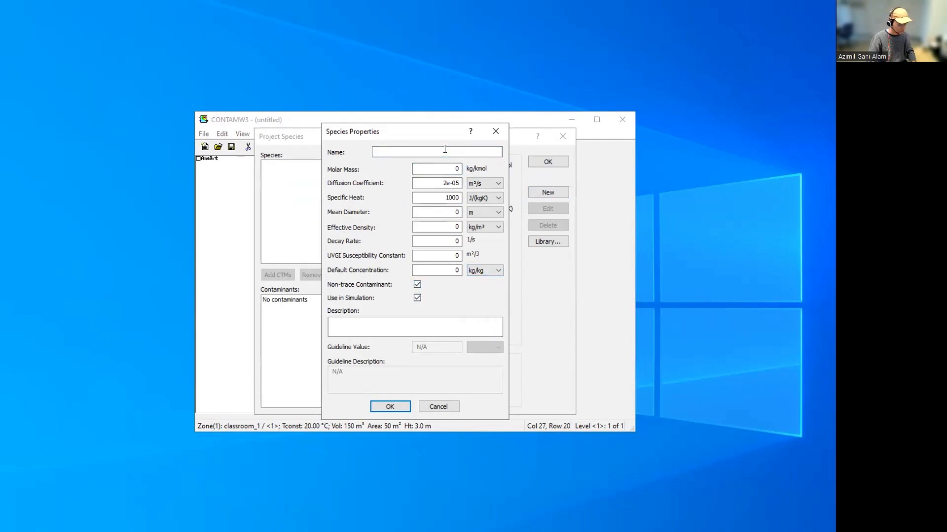
pyautogui.write('Nitrogen')
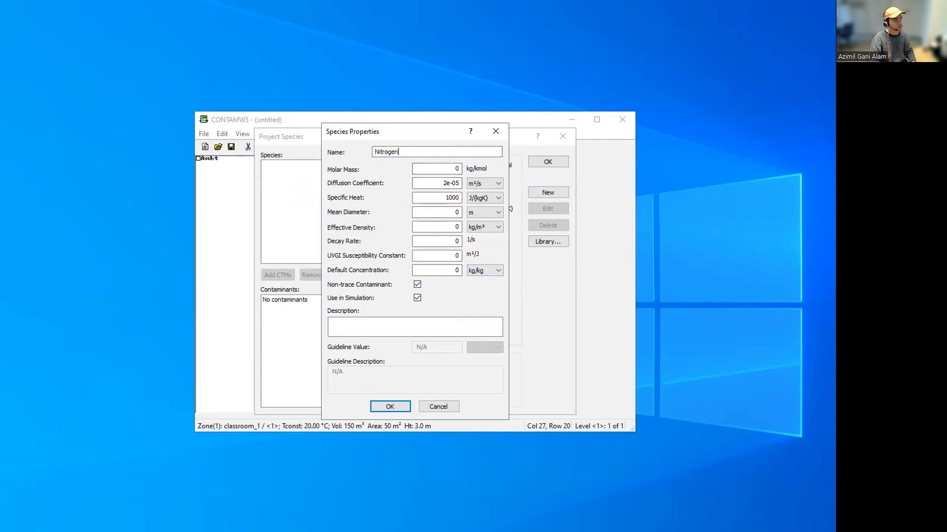
# - Set the Nitrogen species' default concentration to 0.79178 kg/kg
pyautogui.click(456, 270)
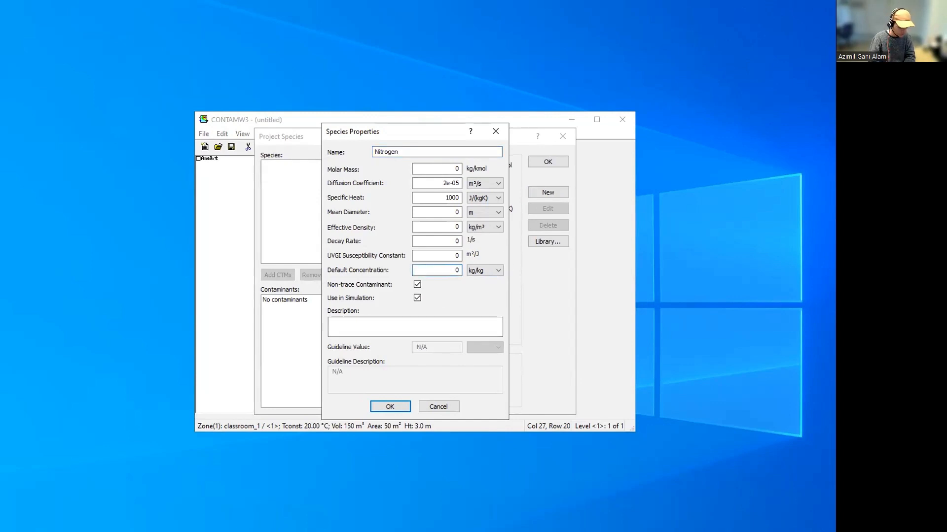
pyautogui.write('.71')
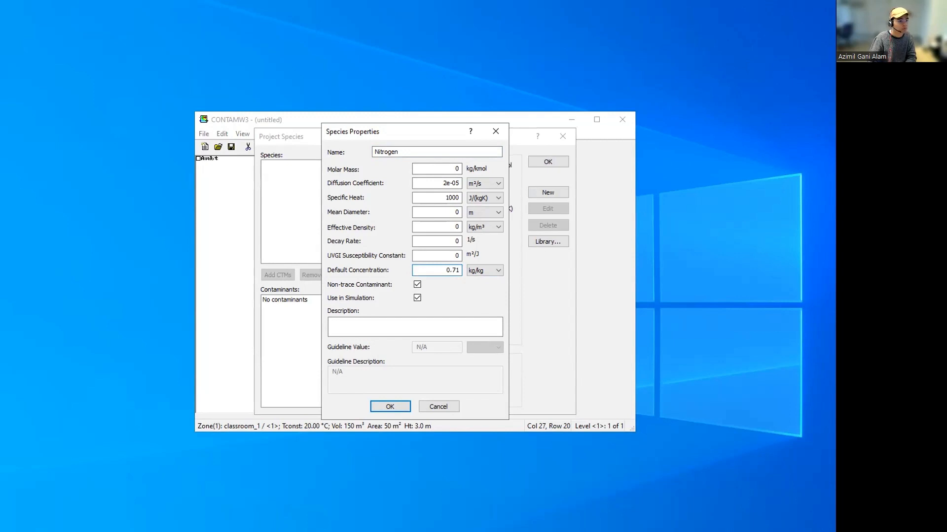
pyautogui.hotkey('alt', 'Tab')
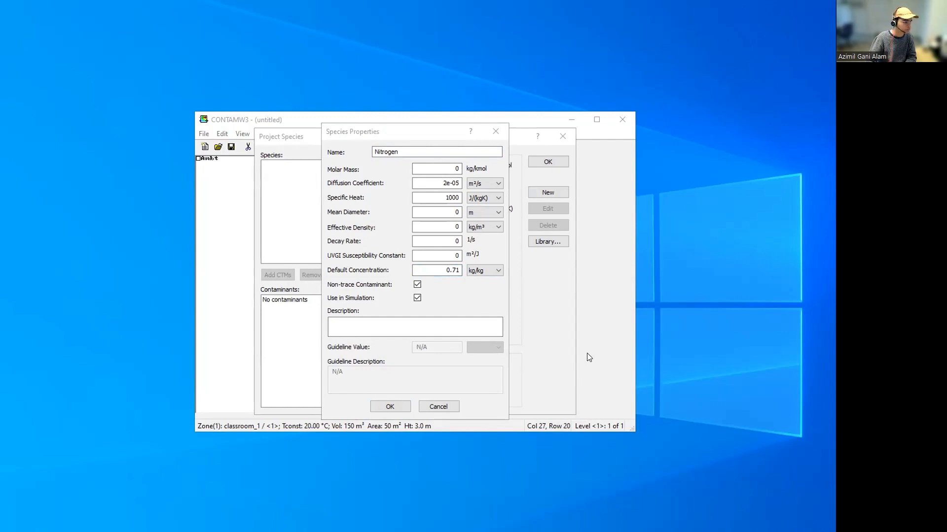
pyautogui.click(493, 257)
pyautogui.press('BackSpace')
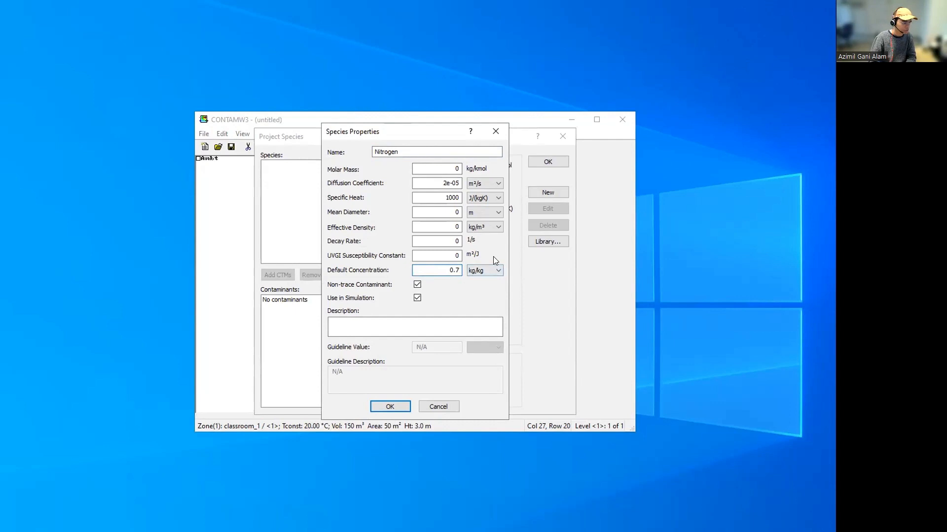
pyautogui.write('917')
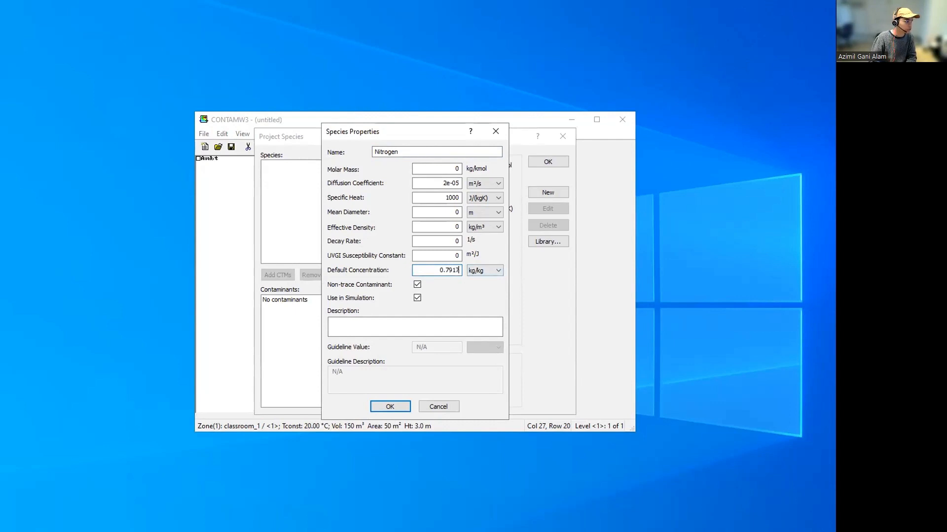
pyautogui.write('8')
# - Set the Nitrogen species' molar mass to 28 kg/kmol and check its non-trace contaminant option
pyautogui.hotkey('shift', 'Tab')
pyautogui.hotkey('shift', 'Tab')
pyautogui.hotkey('shift', 'Tab')
pyautogui.hotkey('shift', 'Tab')
pyautogui.hotkey('shift', 'Tab')
pyautogui.hotkey('shift', 'Tab')
pyautogui.hotkey('shift', 'Tab')
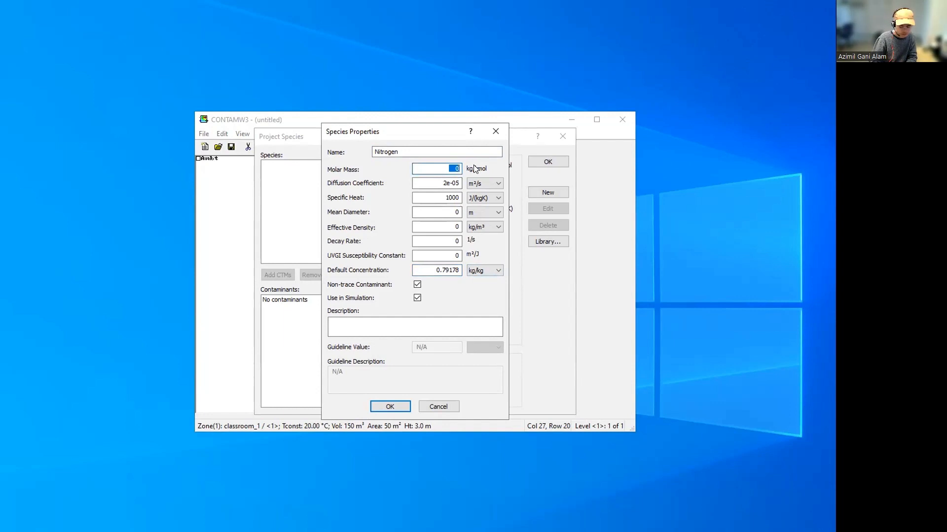
pyautogui.write('28')
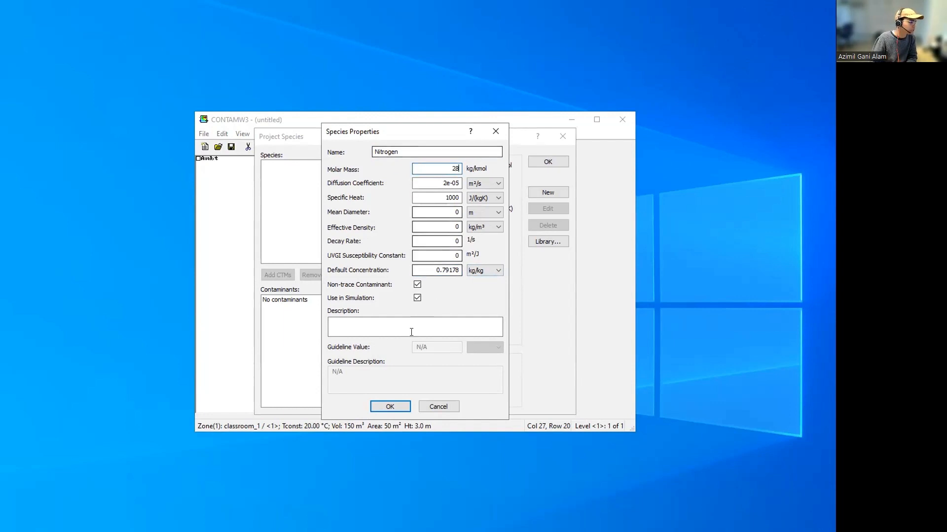
pyautogui.click(417, 285)
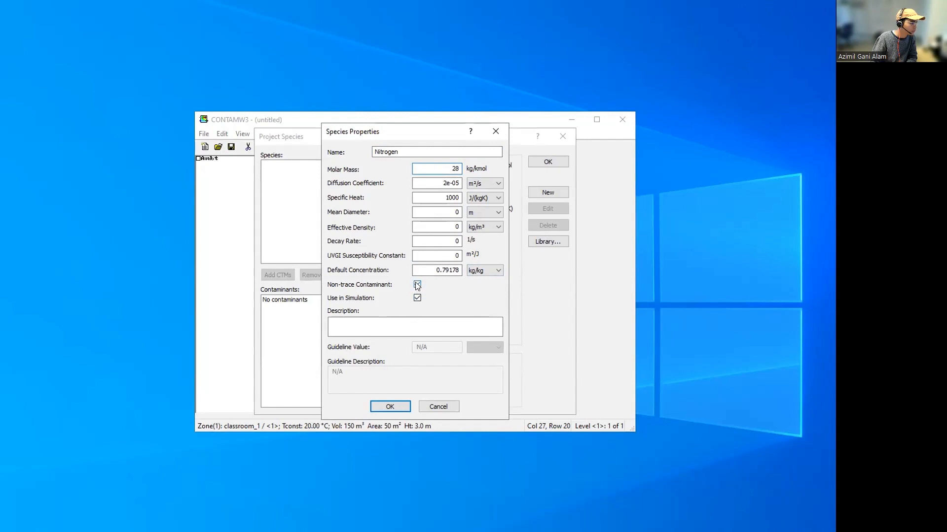
# - Save the Nitrogen species with its non-trace contaminant and use-in-simulation options enabled
pyautogui.click(417, 285)
pyautogui.click(417, 298)
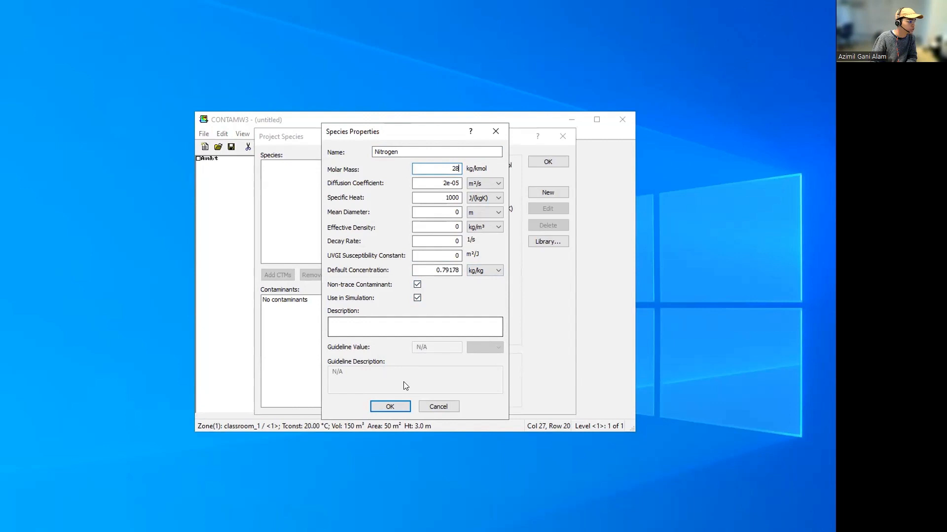
pyautogui.click(389, 407)
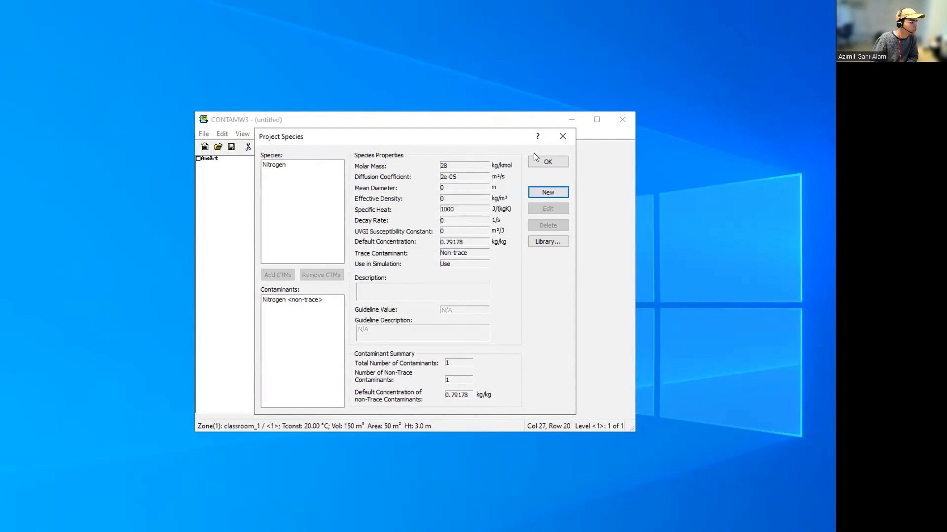
# - Create a new project species named Oxygen with a molar mass of 32 kg/kmol
pyautogui.click(548, 193)
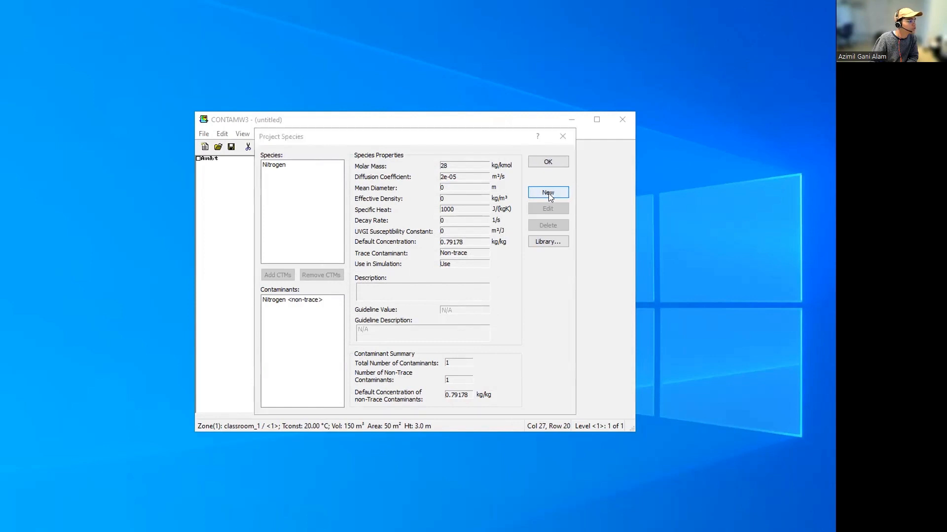
pyautogui.write('Oxygen')
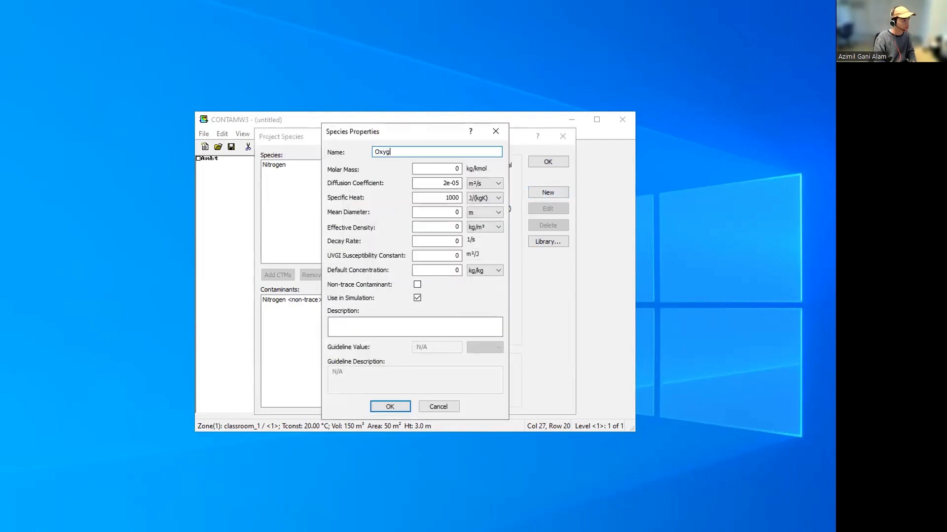
pyautogui.press('Tab')
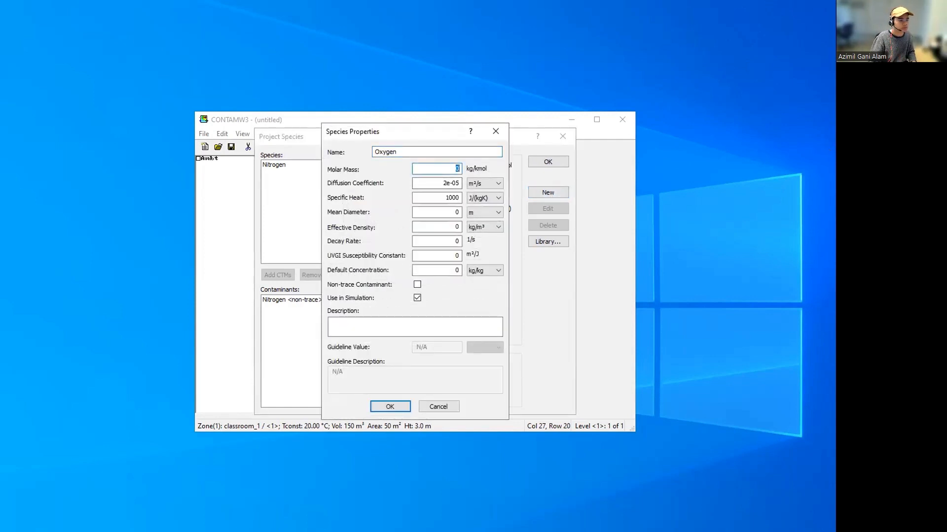
pyautogui.hotkey('alt', 'Tab')
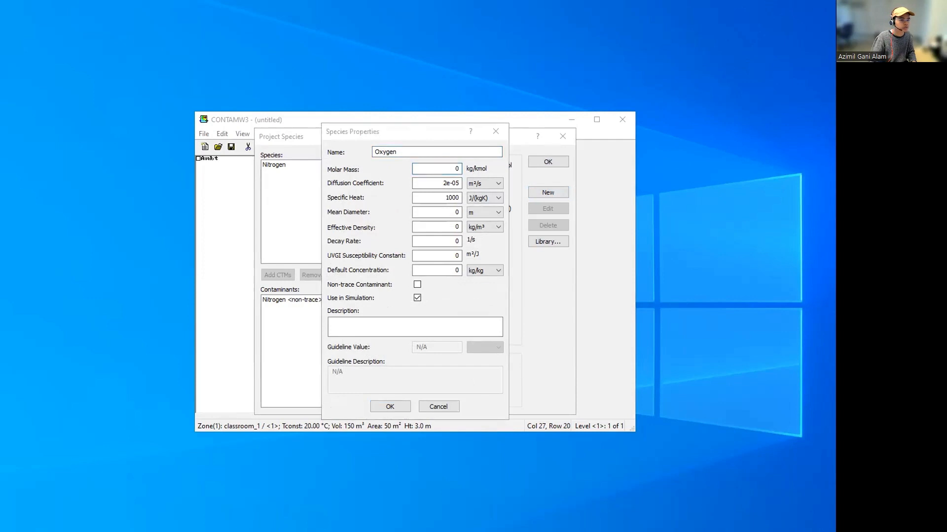
pyautogui.click(447, 168)
pyautogui.hotkey('shift', 'End')
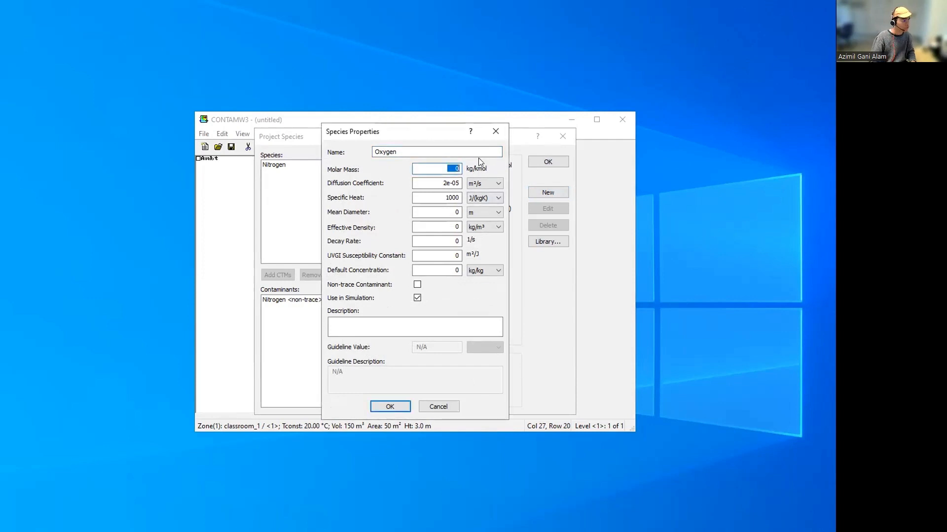
pyautogui.write('32')
pyautogui.press('Tab')
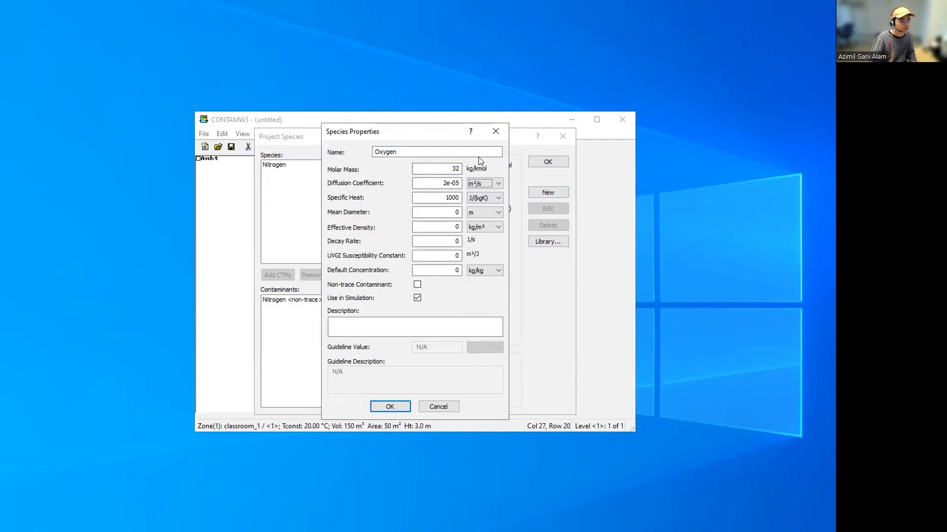
# - Set the Oxygen species' default concentration to 0.2076 kg/kg, flag it as a non-trace contaminant and save it
pyautogui.press('Tab')
pyautogui.press('Tab')
pyautogui.press('Tab')
pyautogui.press('Tab')
pyautogui.press('Tab')
pyautogui.press('Tab')
pyautogui.press('Tab')
pyautogui.press('Tab')
pyautogui.press('Tab')
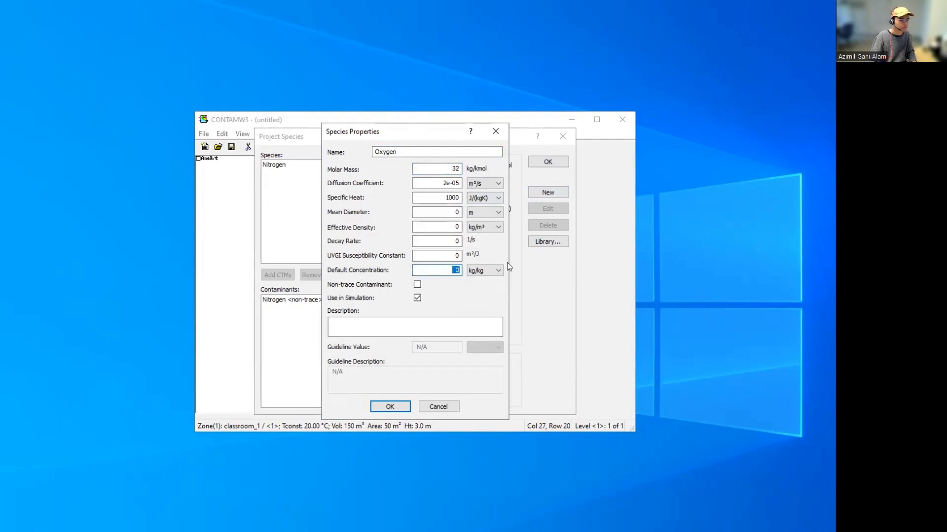
pyautogui.write('0.')
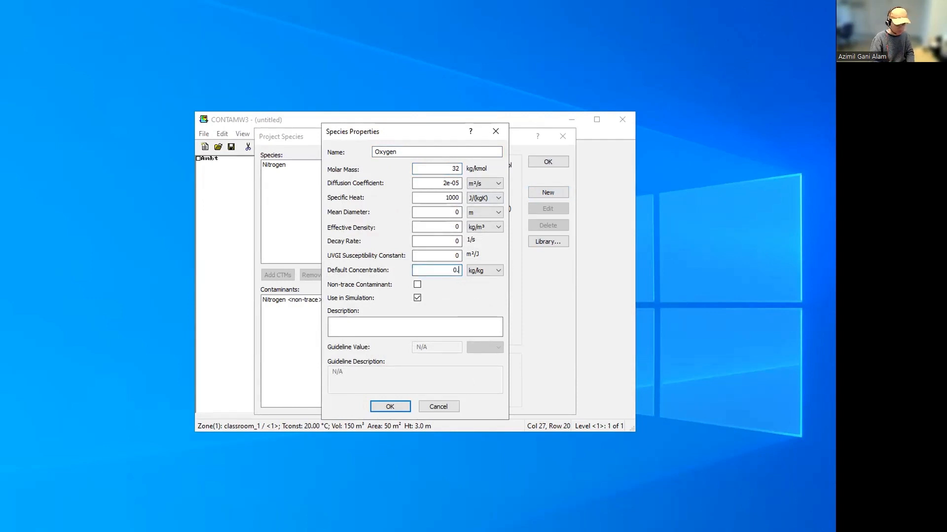
pyautogui.write('2076')
pyautogui.press('Tab')
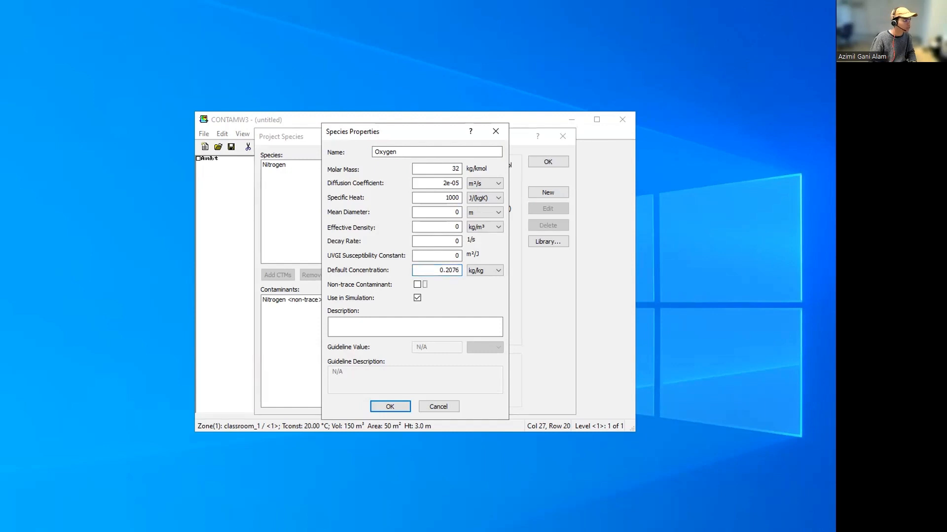
pyautogui.click(416, 285)
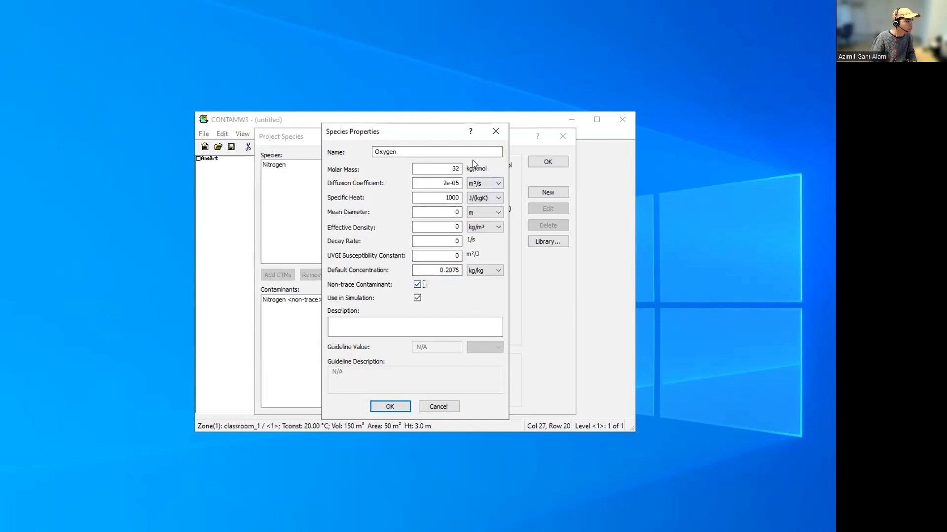
pyautogui.click(390, 407)
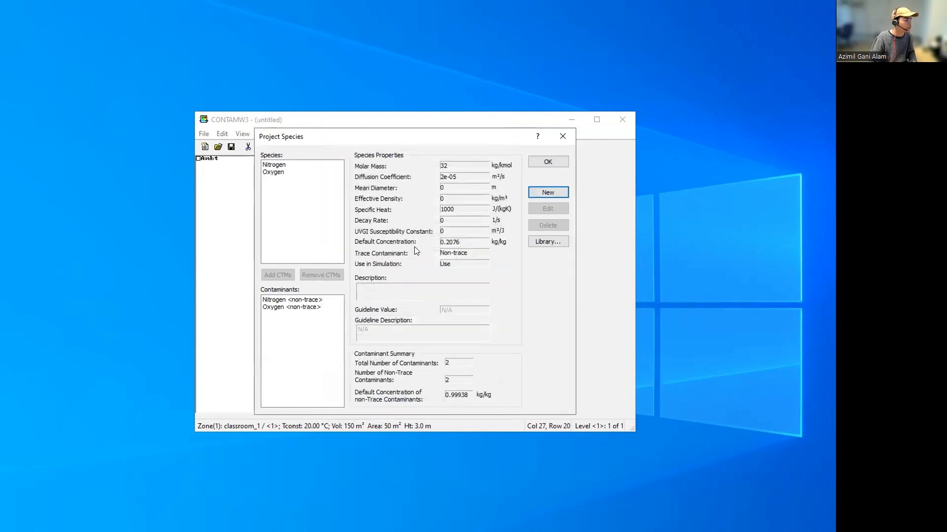
# - Create a new project species named CO2 with a molar mass of 44 kg/kmol
pyautogui.click(541, 193)
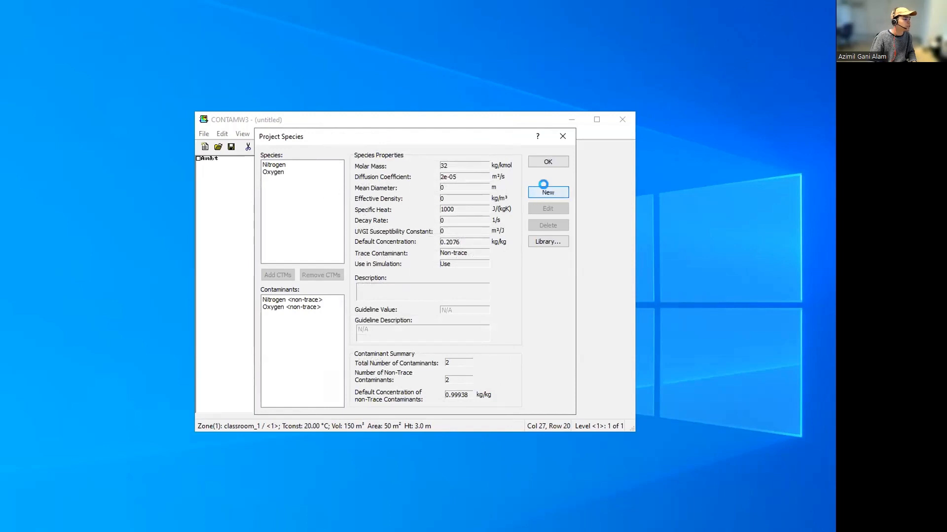
pyautogui.write('C')
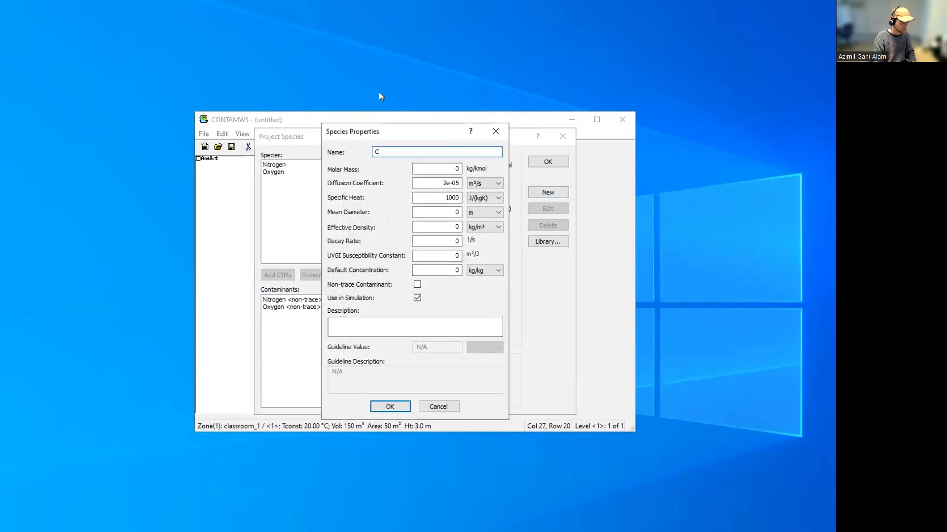
pyautogui.write('ar')
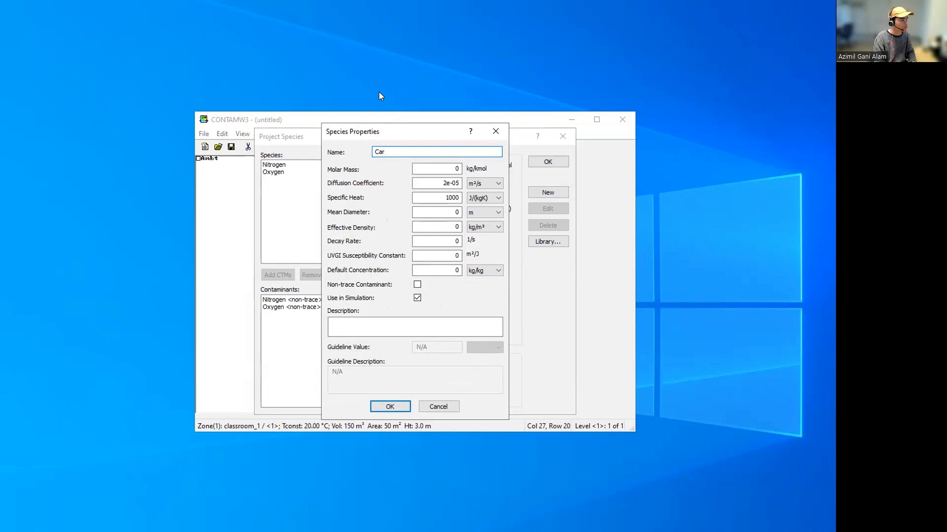
pyautogui.press('BackSpace')
pyautogui.press('BackSpace')
pyautogui.write('O2')
pyautogui.press('Tab')
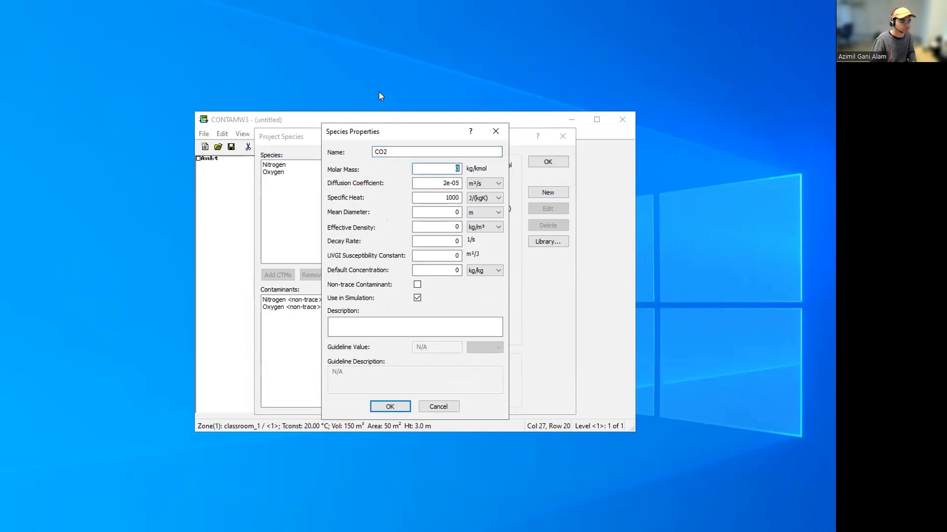
pyautogui.write('44')
pyautogui.press('Tab')
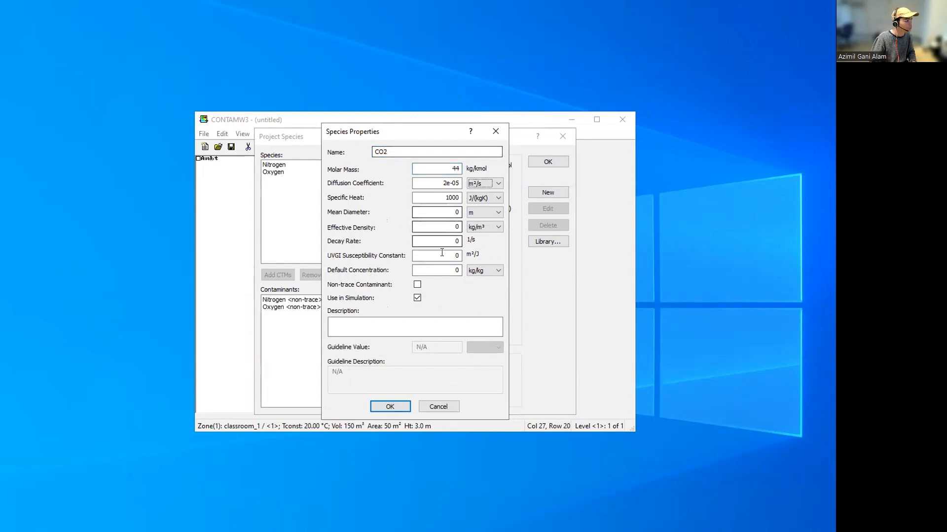
# - Set the CO2 species' default concentration to 410 ppm, flag it as non-trace, and accept the project species list
pyautogui.moveTo(445, 270); pyautogui.dragTo(492, 268)
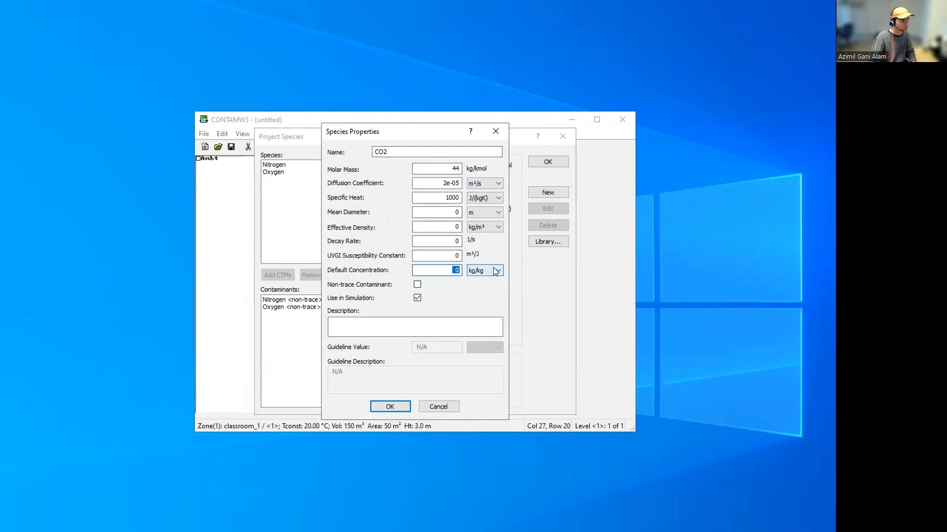
pyautogui.click(495, 269)
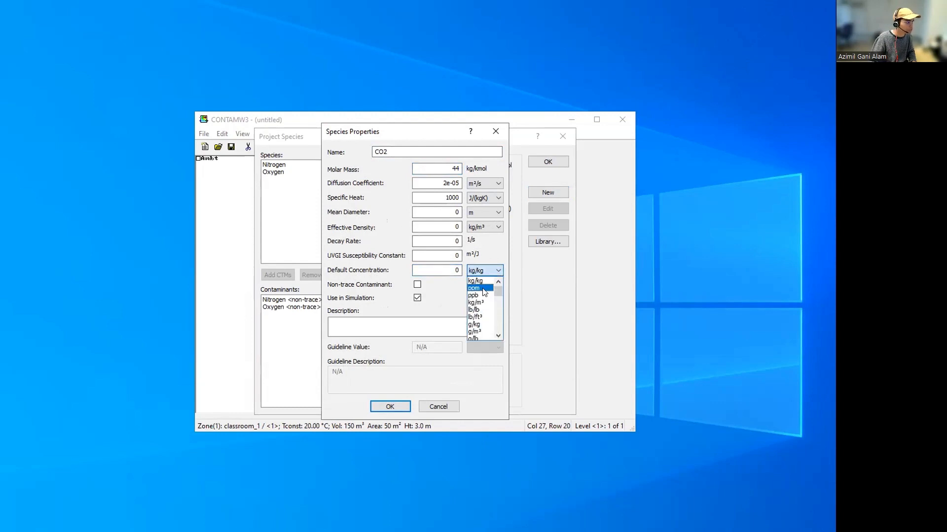
pyautogui.click(482, 290)
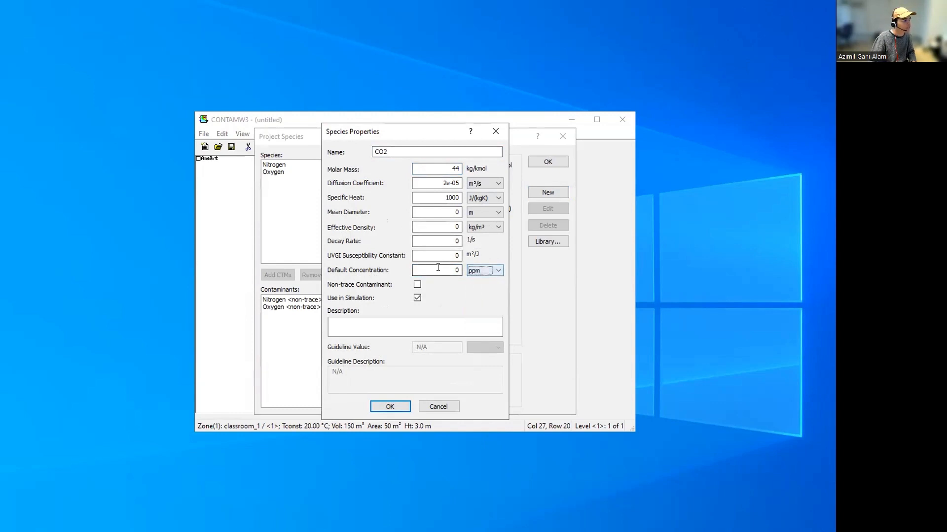
pyautogui.moveTo(438, 268); pyautogui.dragTo(528, 276)
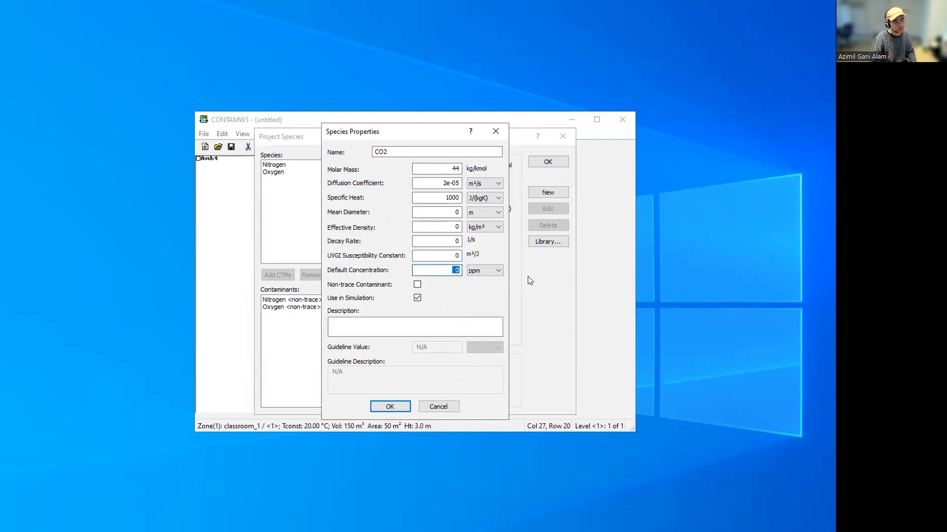
pyautogui.write('410')
pyautogui.press('Return')
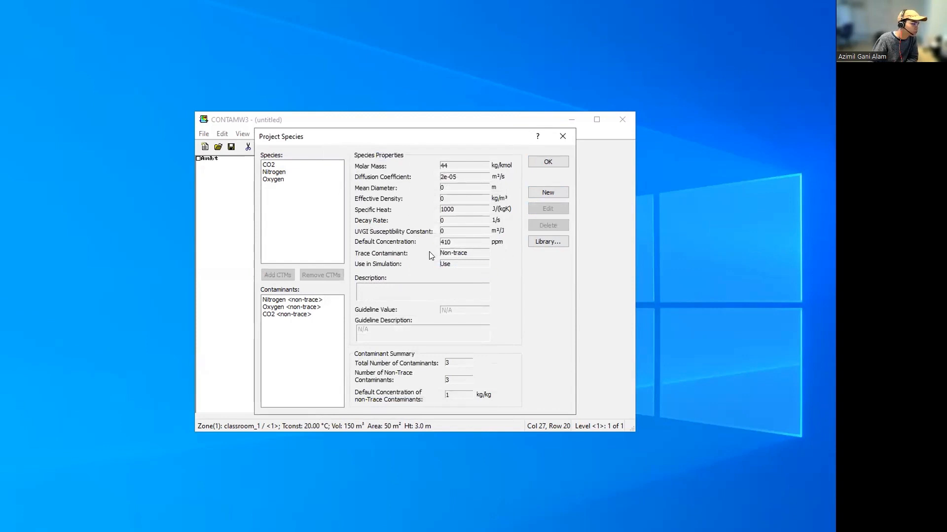
pyautogui.click(548, 161)
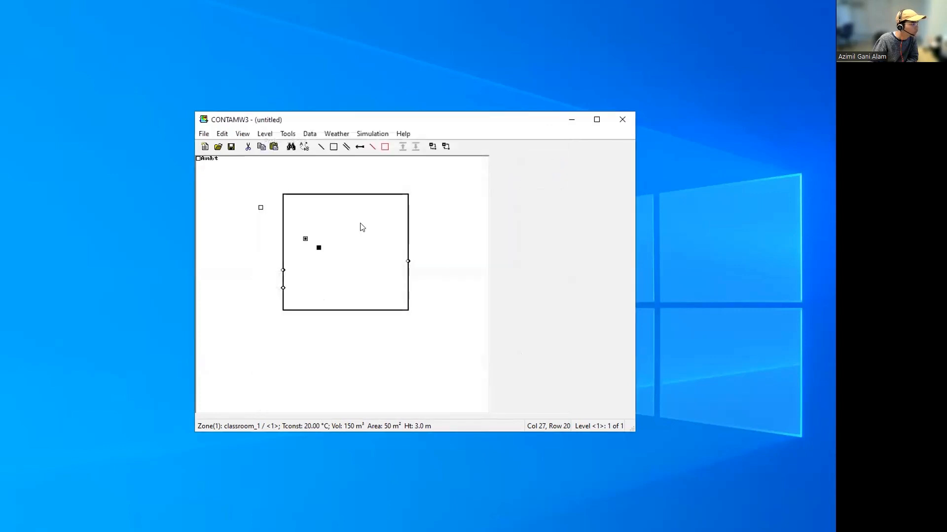
# - Review the initial concentrations of Nitrogen, Oxygen and CO2 in the contaminant data of zone classroom_1
pyautogui.doubleClick(305, 240)
pyautogui.click(377, 264)
pyautogui.click(375, 362)
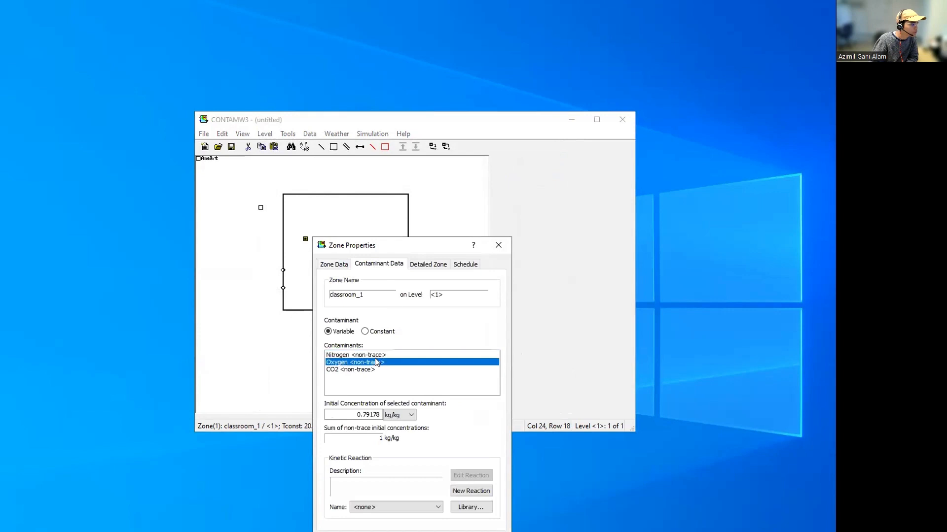
pyautogui.click(372, 370)
pyautogui.click(372, 361)
pyautogui.click(377, 355)
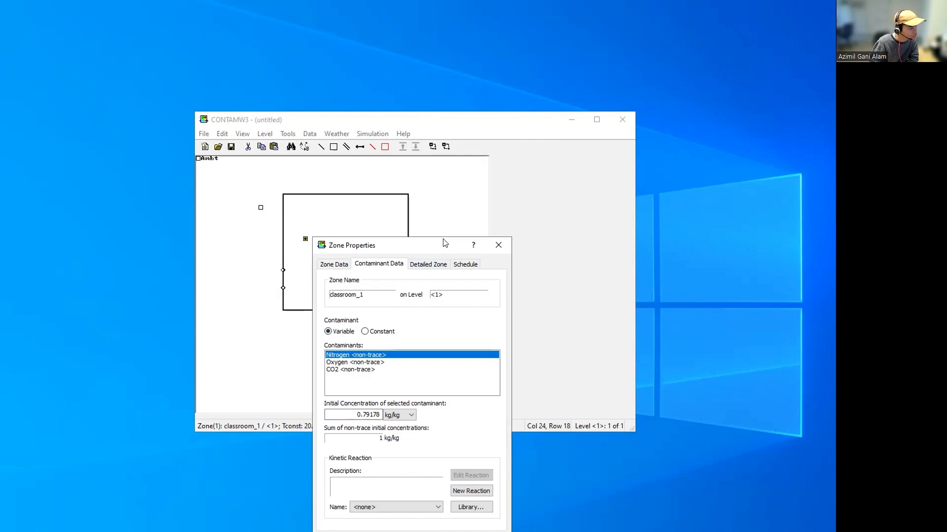
pyautogui.moveTo(445, 243); pyautogui.dragTo(535, 213)
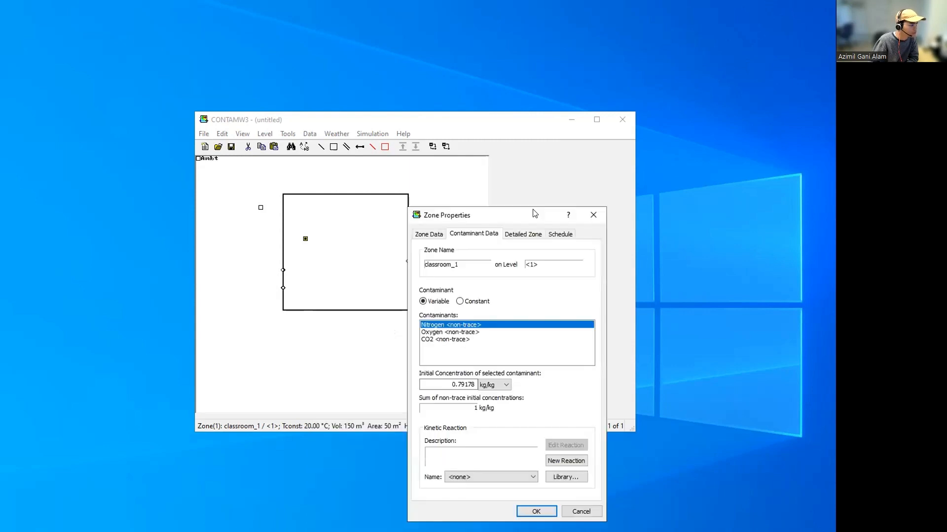
pyautogui.click(458, 335)
pyautogui.click(461, 340)
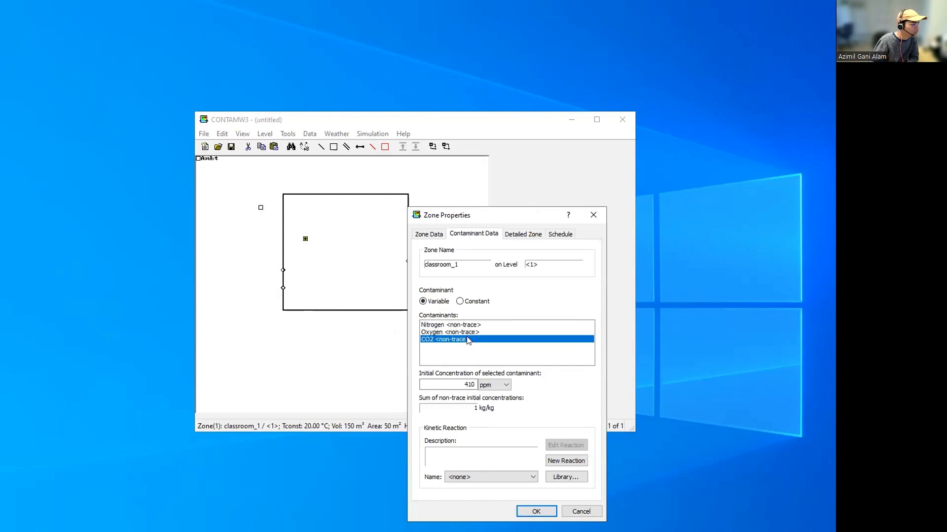
pyautogui.click(466, 333)
pyautogui.click(461, 340)
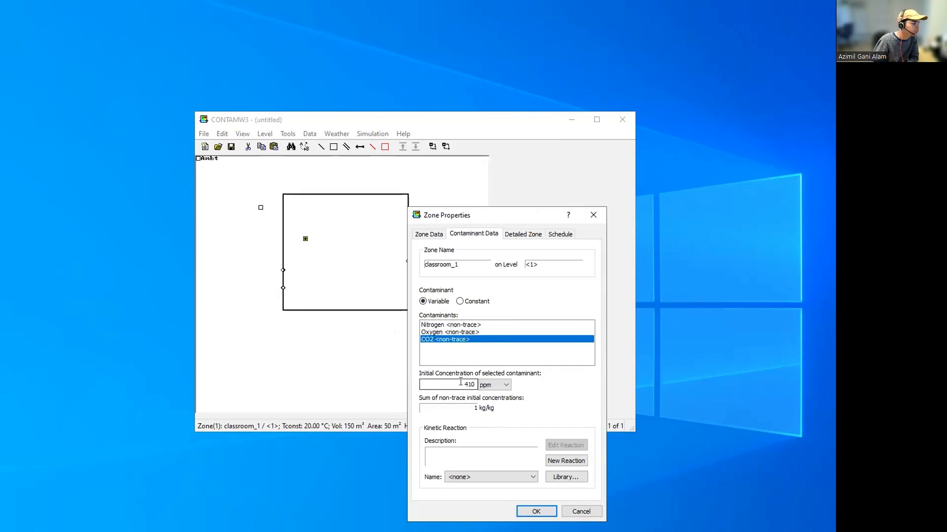
pyautogui.click(453, 332)
pyautogui.click(453, 326)
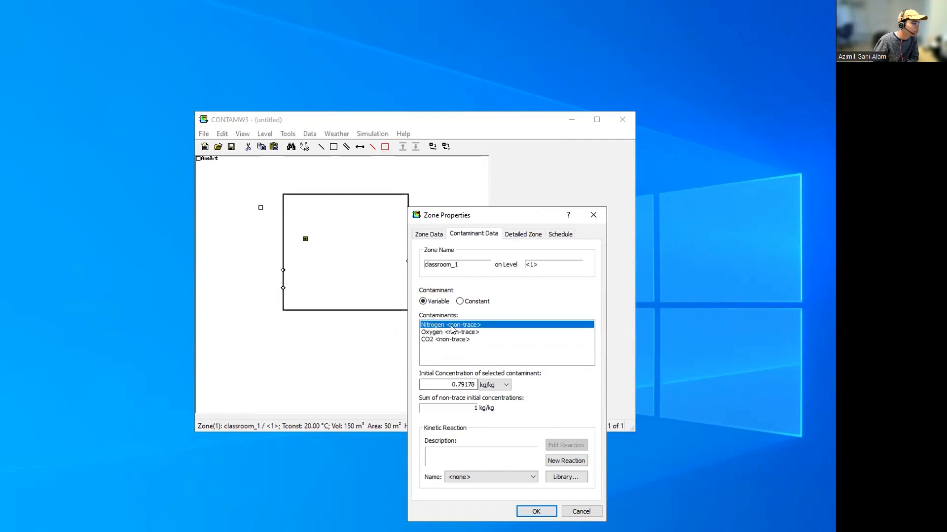
pyautogui.click(502, 334)
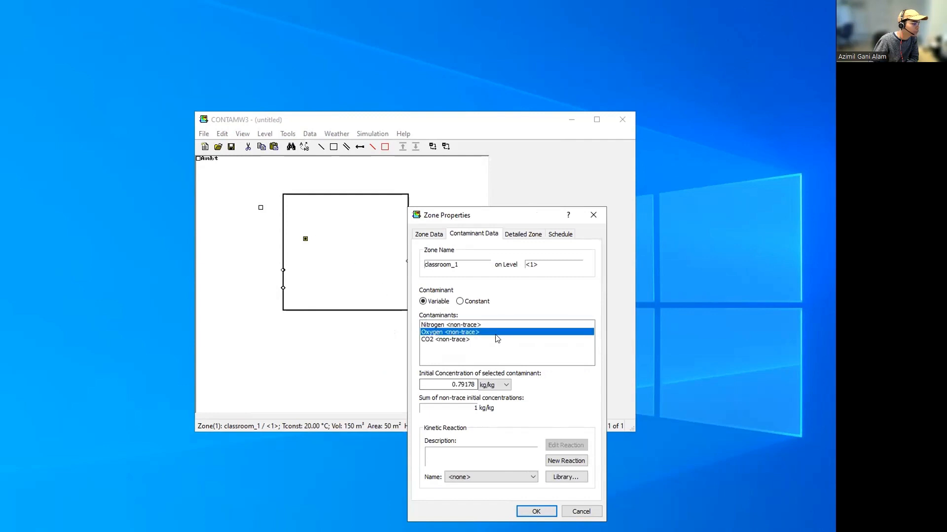
pyautogui.click(461, 339)
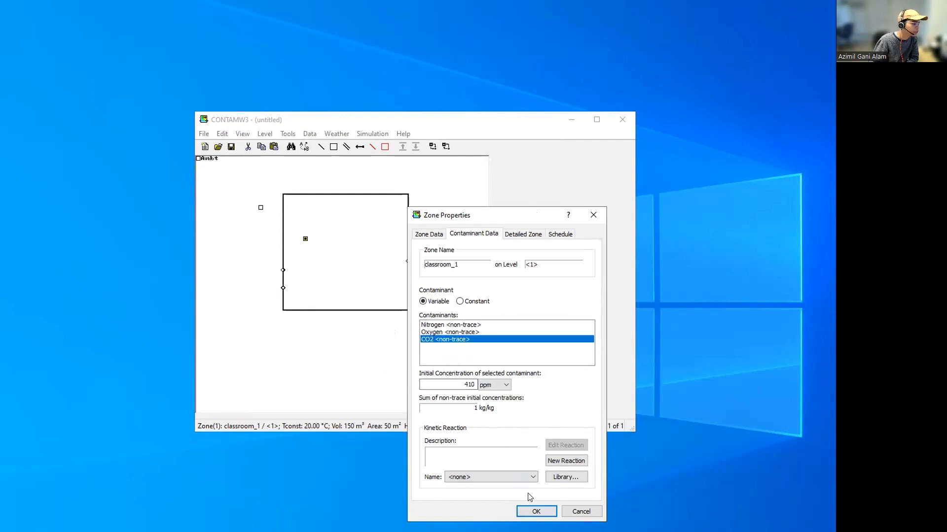
pyautogui.click(536, 511)
# - Place an occupant exposure inside the classroom zone near its upper-right corner and open its properties
pyautogui.rightClick(300, 262)
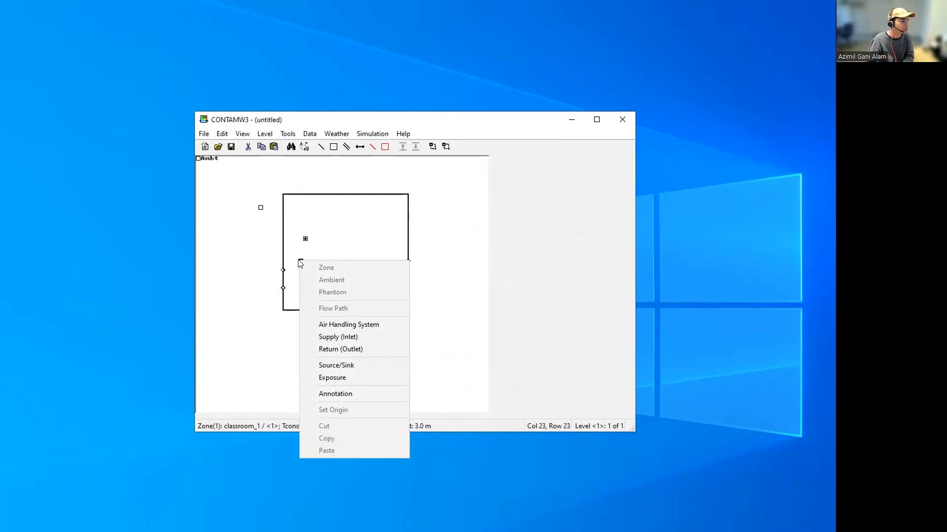
pyautogui.click(306, 253)
pyautogui.rightClick(306, 254)
pyautogui.click(326, 239)
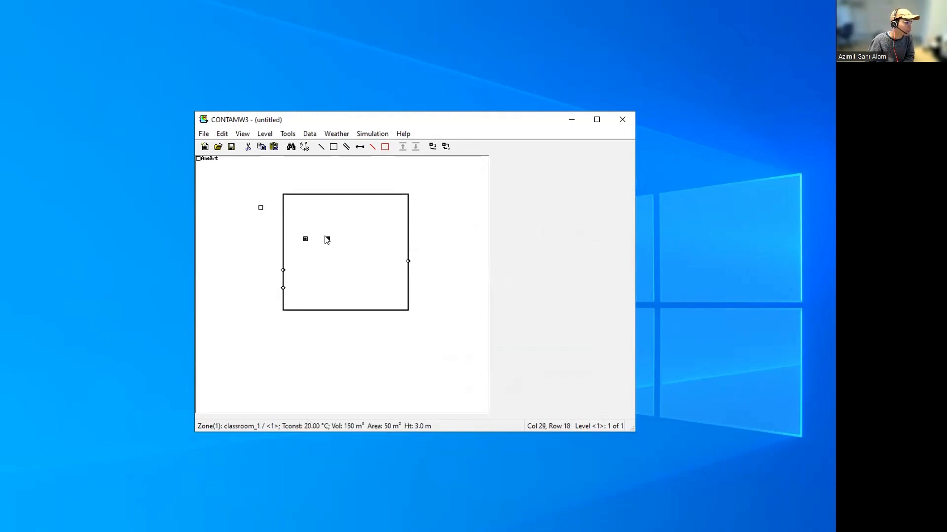
pyautogui.click(368, 226)
pyautogui.rightClick(368, 213)
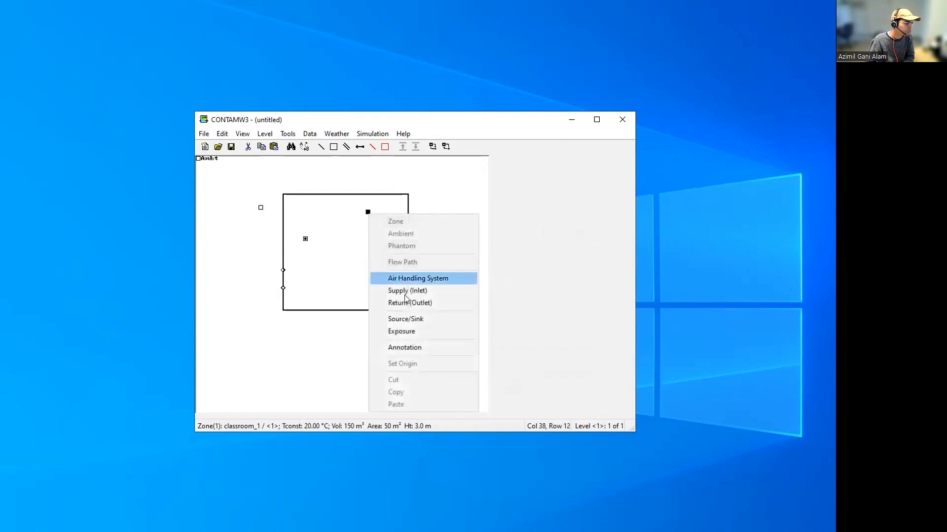
pyautogui.click(401, 332)
pyautogui.doubleClick(368, 213)
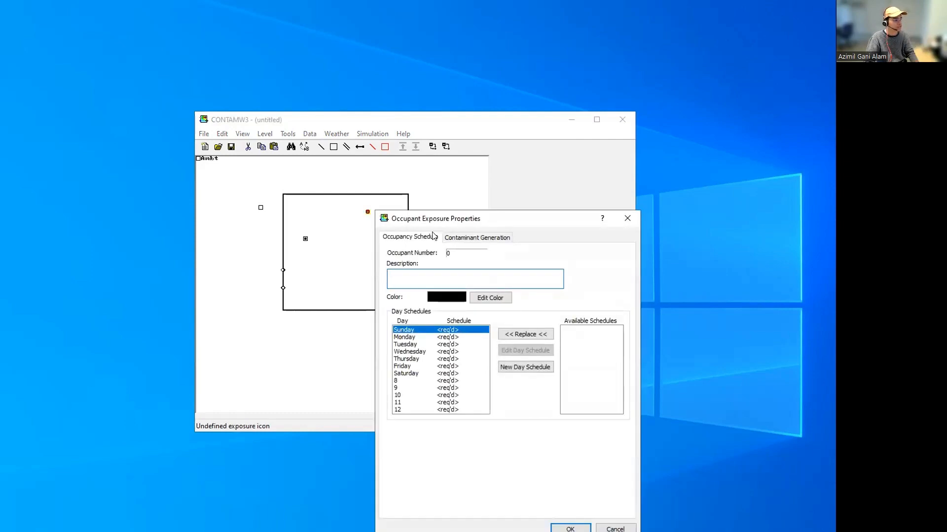
# - Set the occupant's contaminant generation multiplier to 10
pyautogui.click(478, 237)
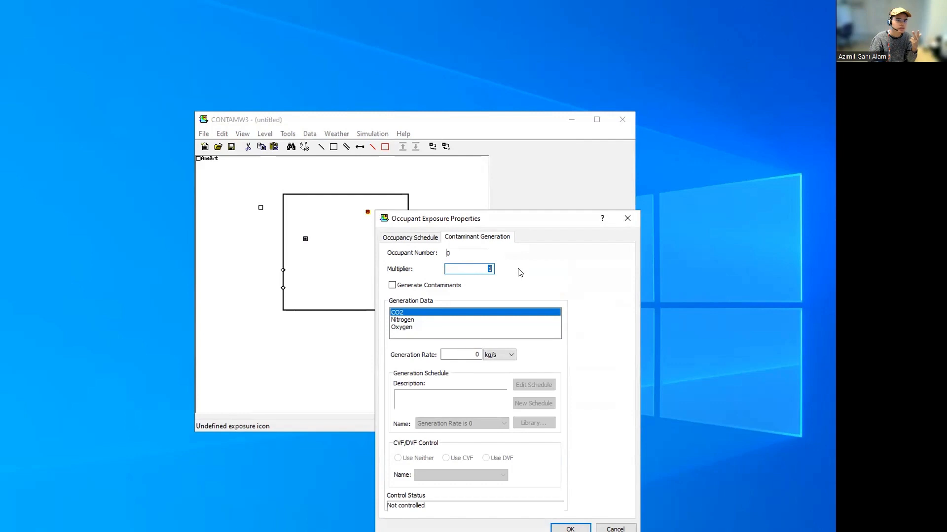
pyautogui.write('10')
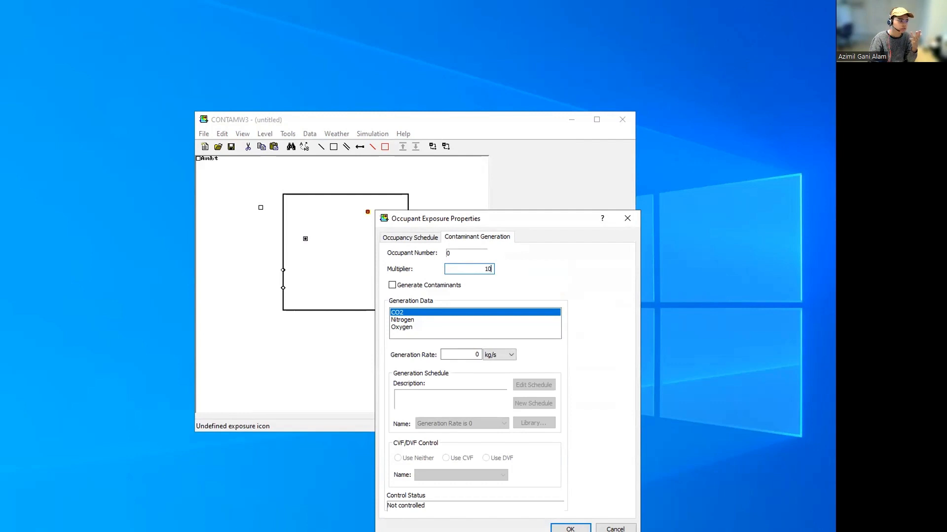
pyautogui.write('000')
pyautogui.press('BackSpace')
pyautogui.press('BackSpace')
pyautogui.press('BackSpace')
pyautogui.press('BackSpace')
pyautogui.press('BackSpace')
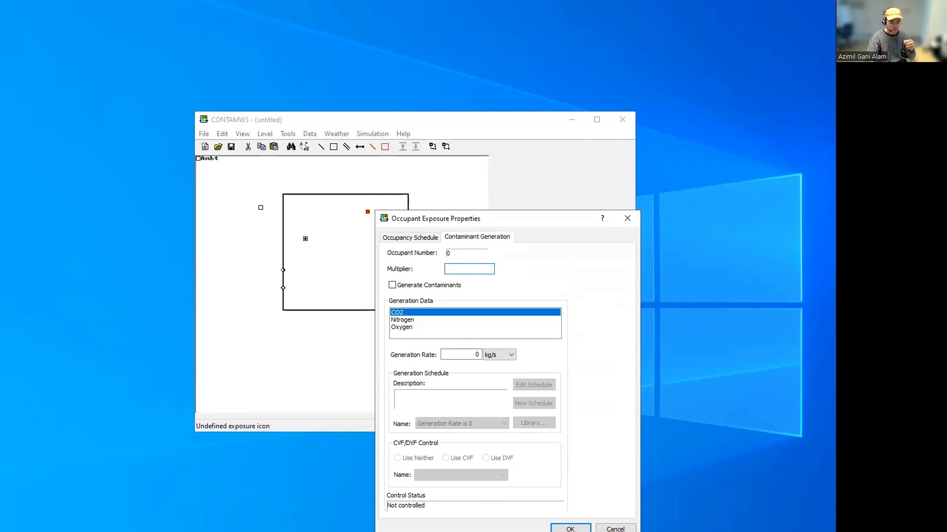
pyautogui.write('10')
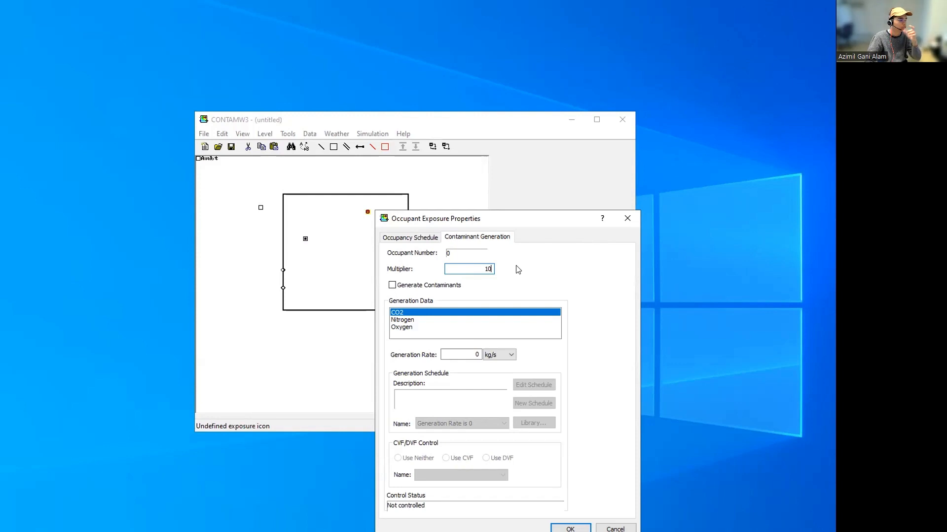
pyautogui.doubleClick(487, 268)
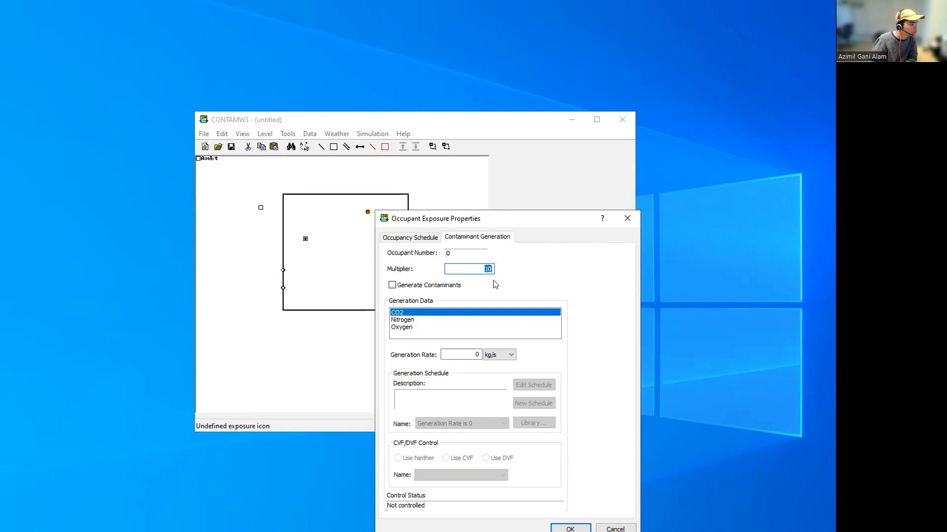
# - Enable contaminant generation for the occupant and select CO2 as the species to define
pyautogui.click(419, 288)
pyautogui.click(407, 321)
pyautogui.click(414, 312)
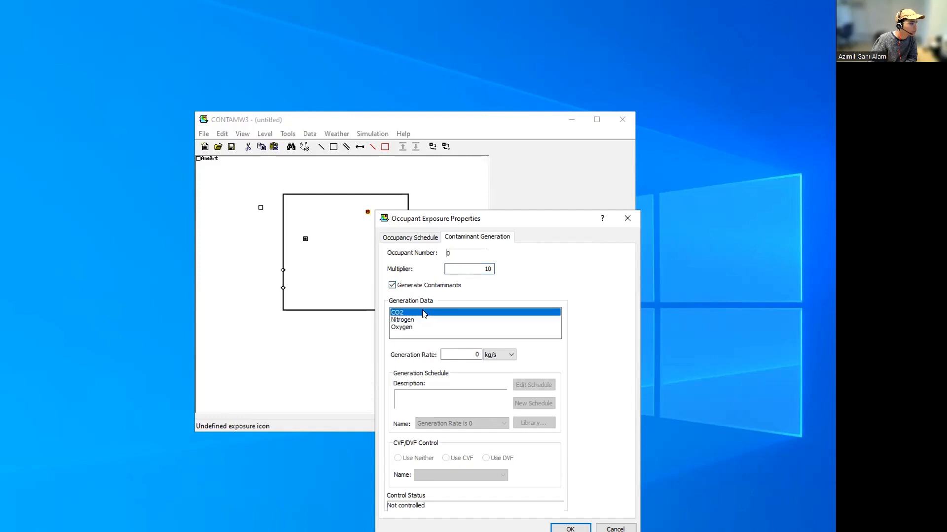
pyautogui.click(414, 320)
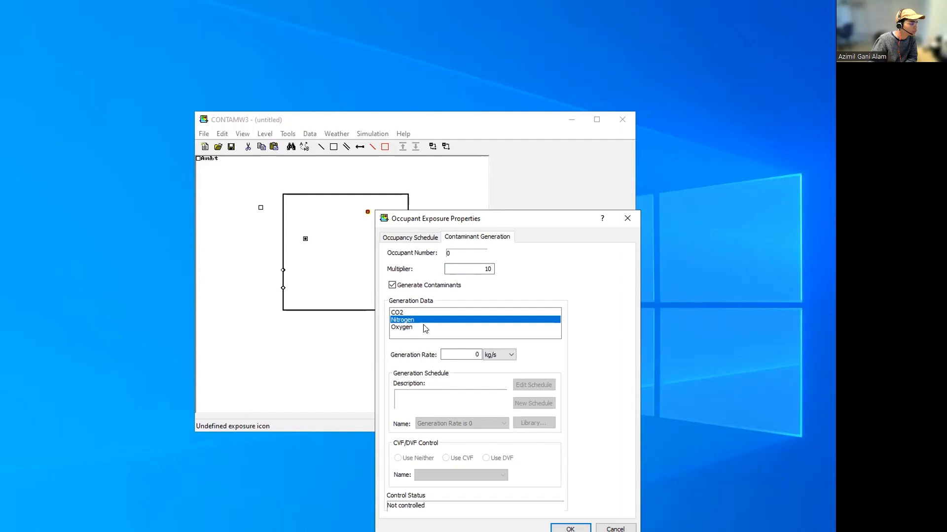
pyautogui.click(425, 328)
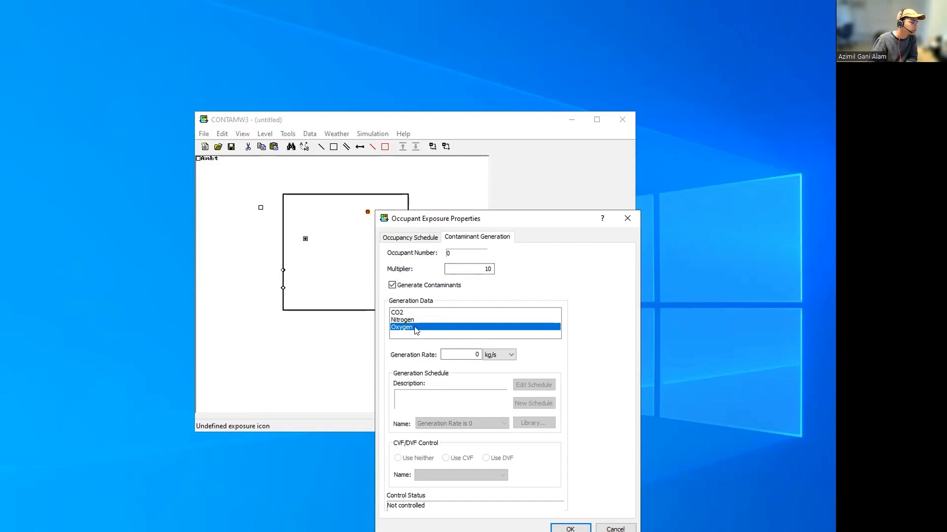
pyautogui.click(401, 319)
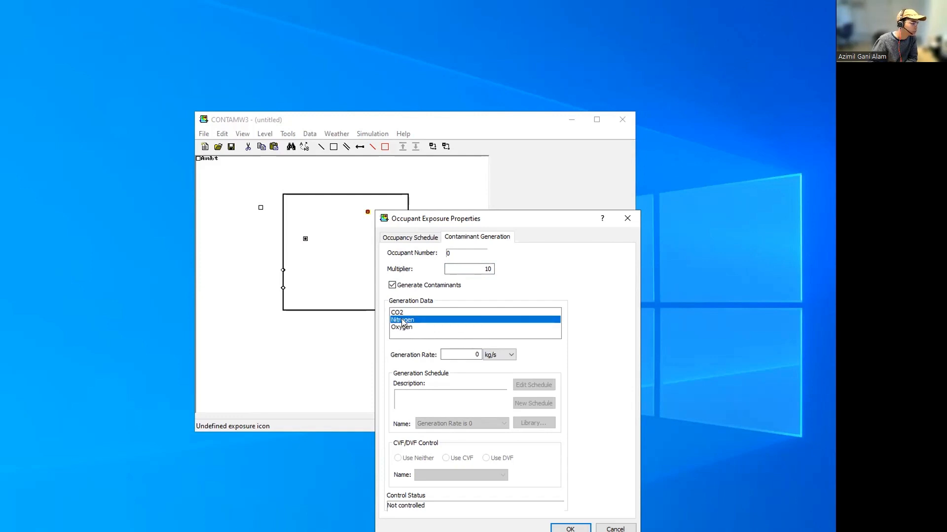
pyautogui.click(395, 314)
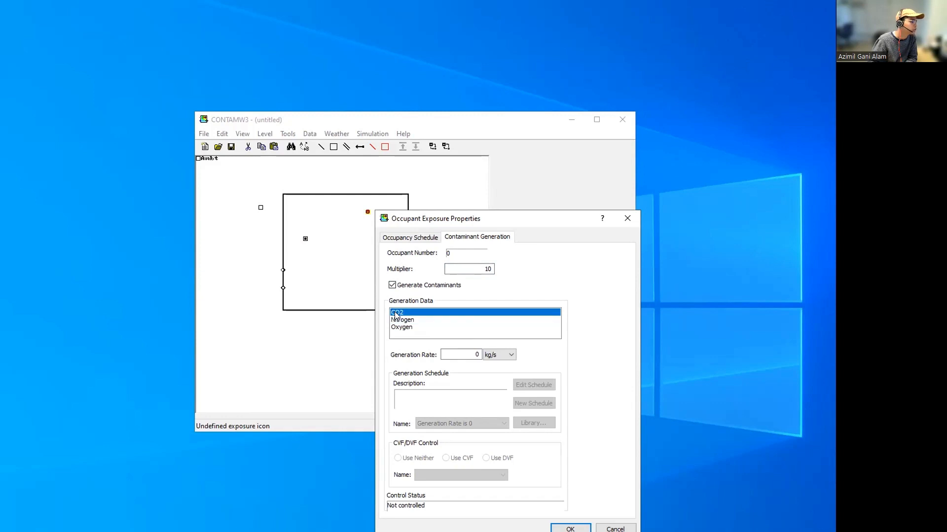
# - Set the occupant's CO2 generation rate to 15 L/h
pyautogui.click(503, 356)
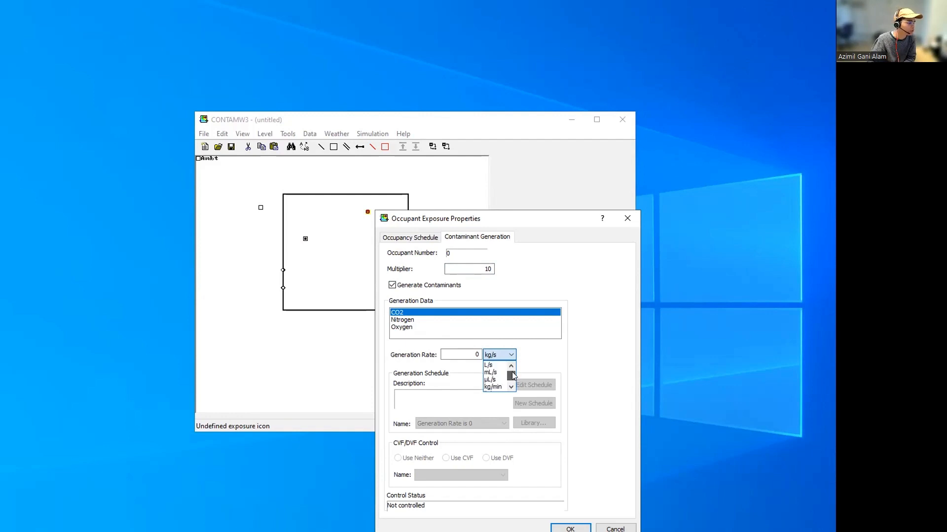
pyautogui.click(512, 388)
pyautogui.click(511, 388)
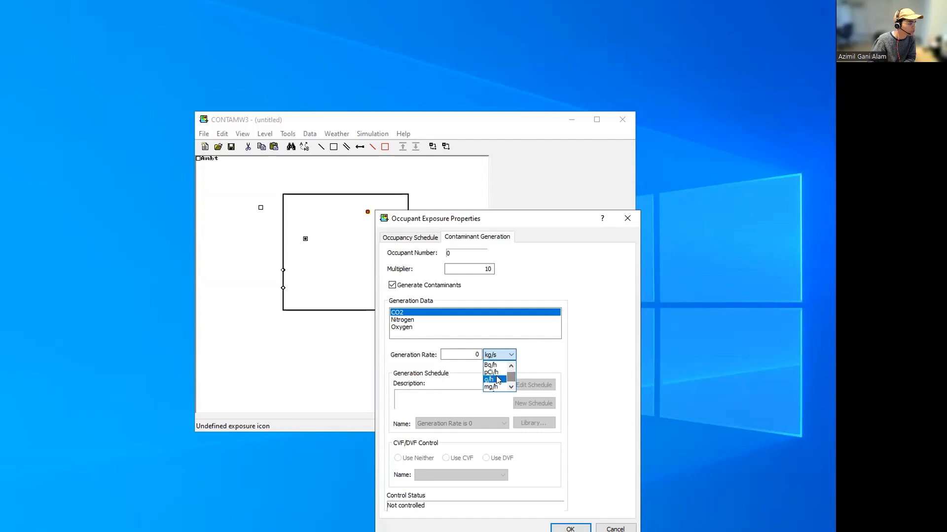
pyautogui.scroll(-4, 498, 379)
pyautogui.click(489, 373)
pyautogui.hotkey('shift', 'Tab')
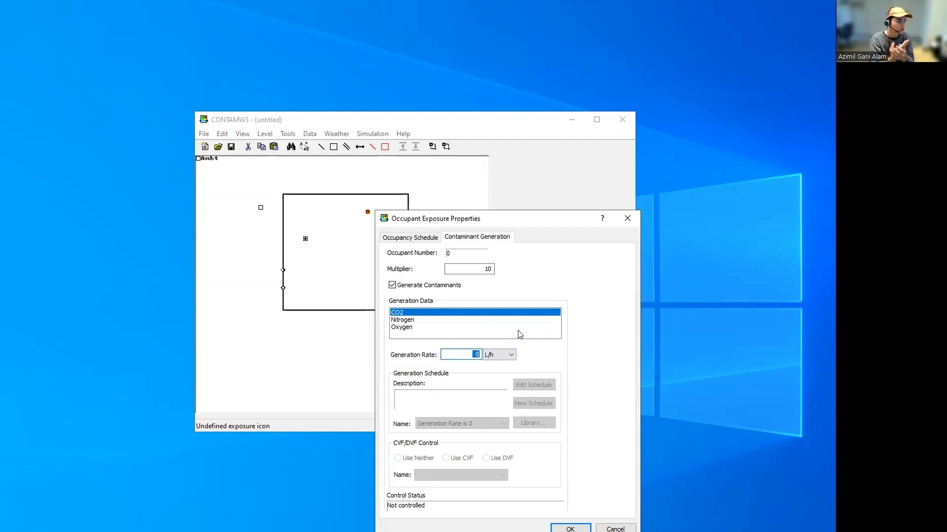
pyautogui.write('15')
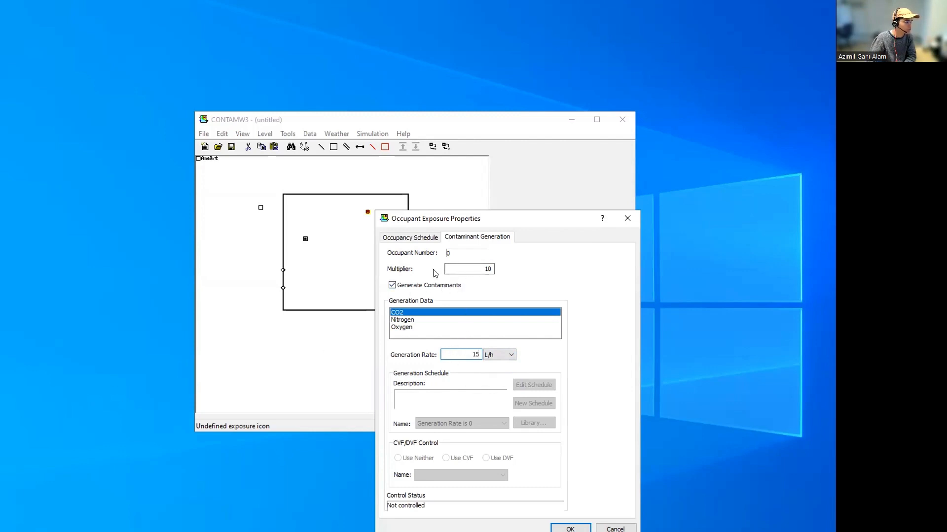
# - Check the occupant's generation rates for Oxygen, Nitrogen and CO2
pyautogui.click(411, 327)
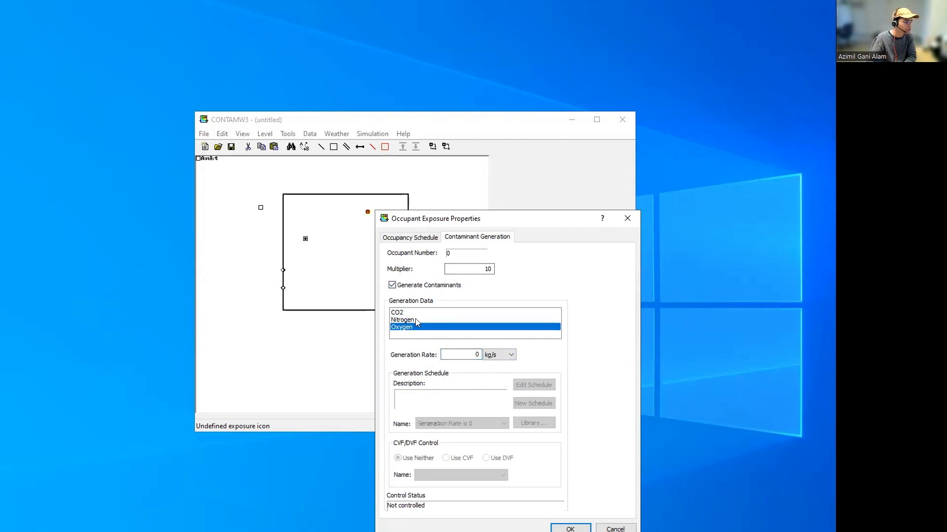
pyautogui.click(415, 319)
pyautogui.click(416, 312)
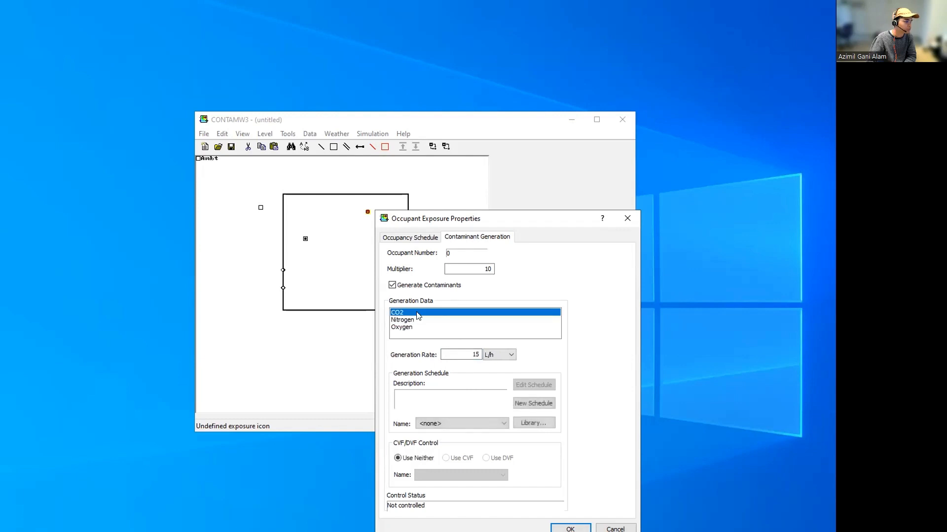
pyautogui.doubleClick(462, 350)
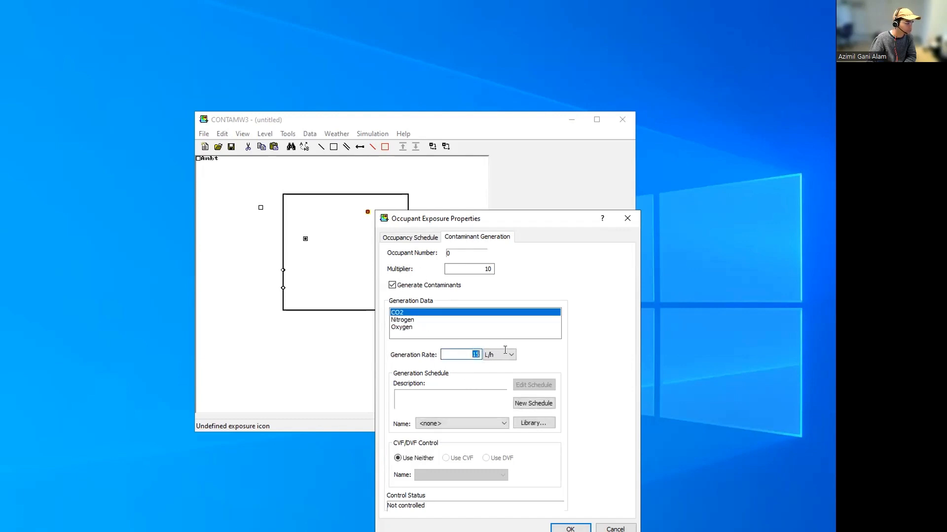
pyautogui.click(503, 424)
pyautogui.click(517, 422)
pyautogui.click(534, 404)
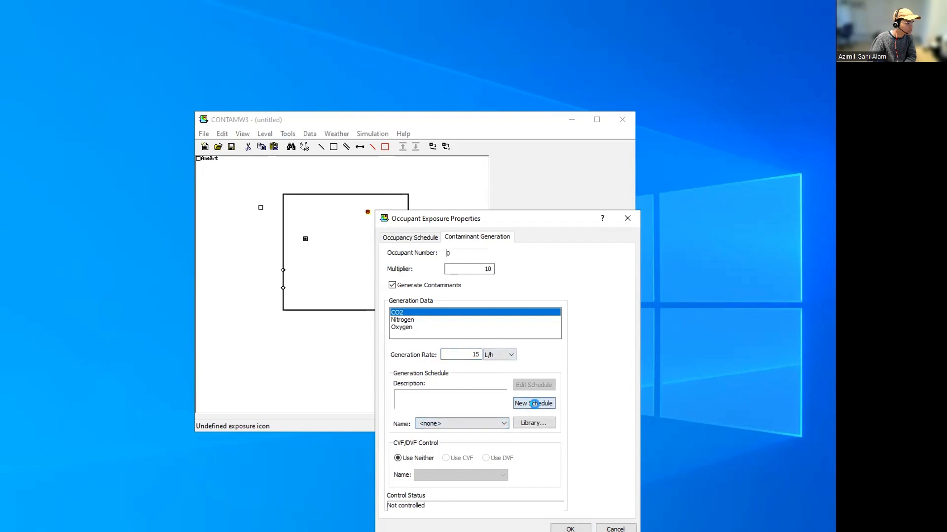
pyautogui.click(609, 289)
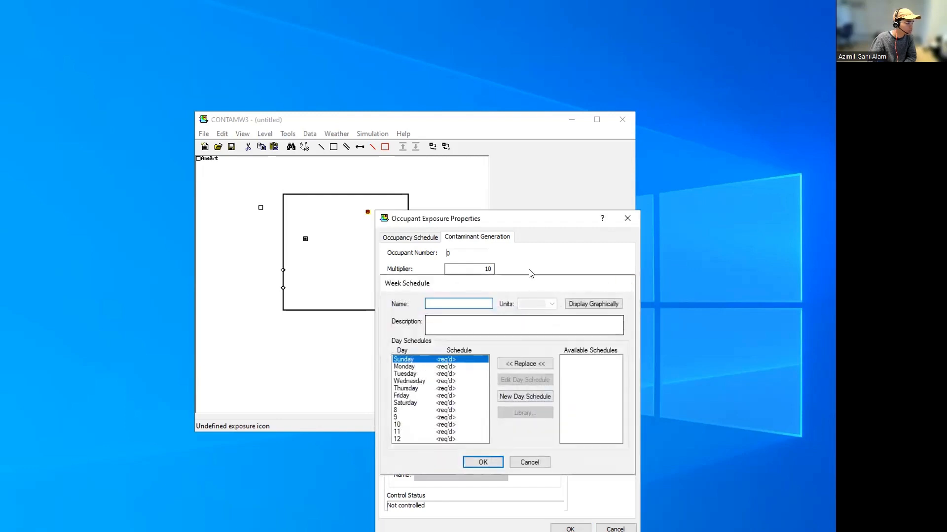
# - Look at the occupancy schedule and try to accept the occupant exposure properties without defining one
pyautogui.click(417, 241)
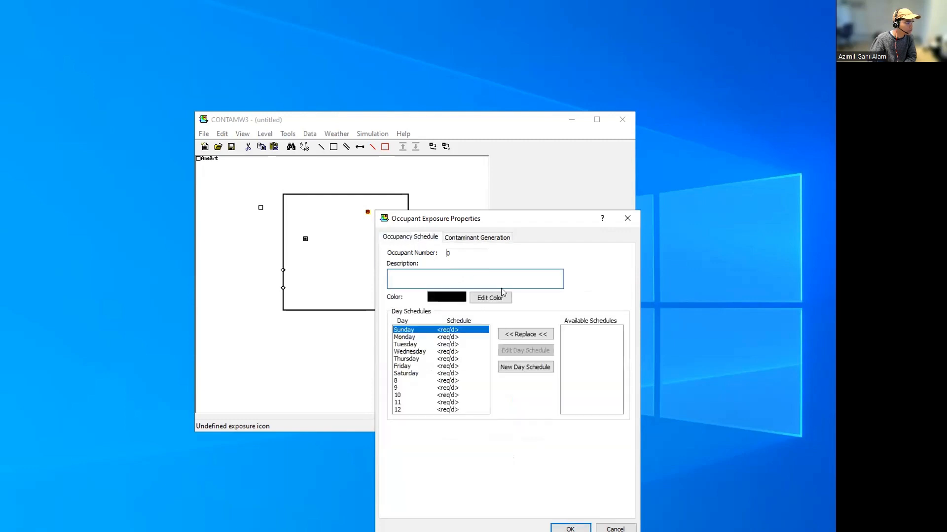
pyautogui.click(476, 237)
pyautogui.click(570, 528)
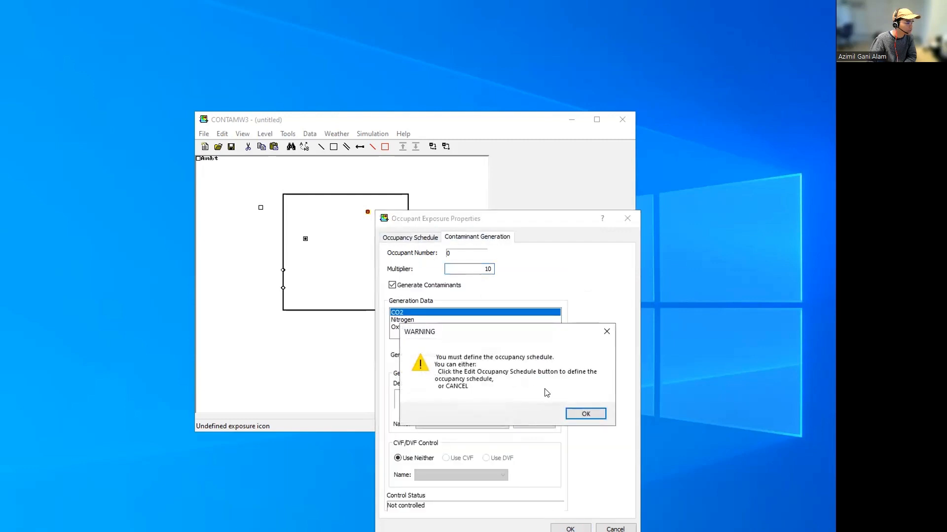
pyautogui.click(584, 414)
# - Reposition the occupant exposure dialog and inspect which generation schedules are available for CO2
pyautogui.moveTo(537, 219); pyautogui.dragTo(576, 142)
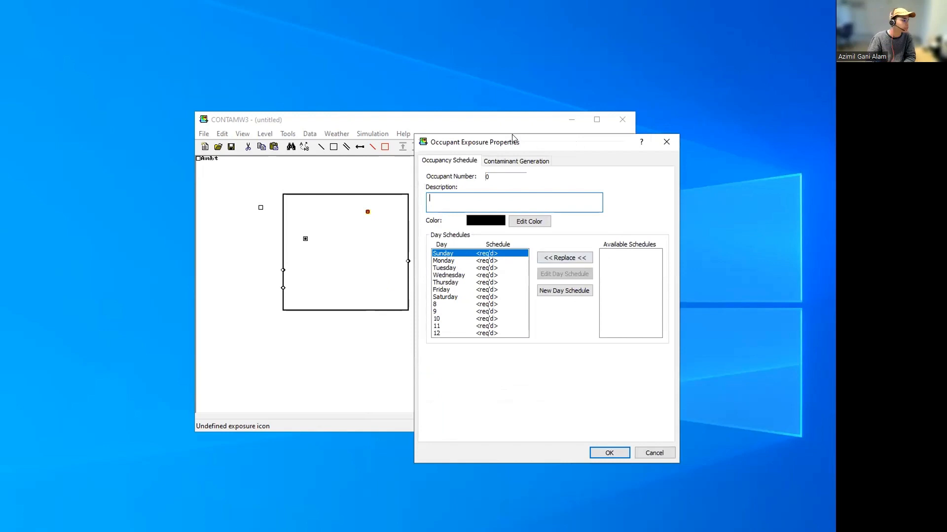
pyautogui.click(532, 162)
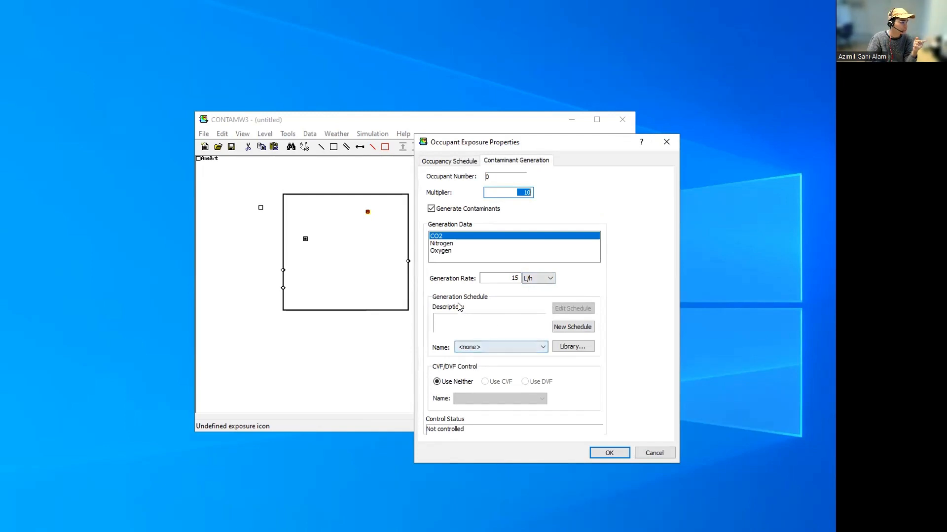
pyautogui.click(537, 346)
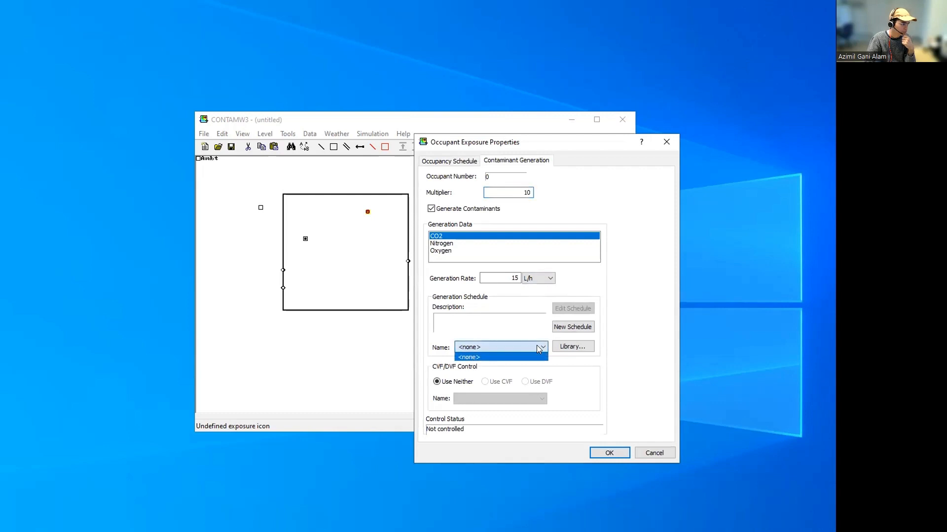
pyautogui.click(536, 347)
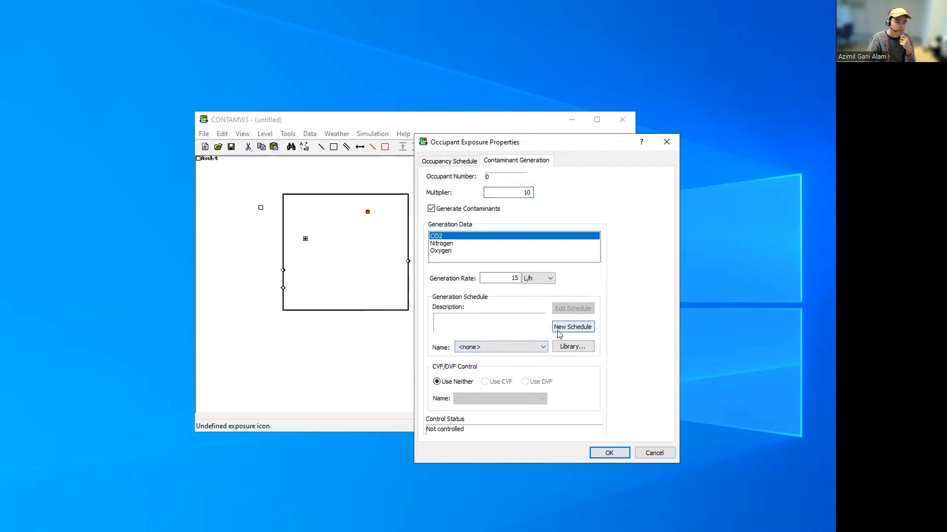